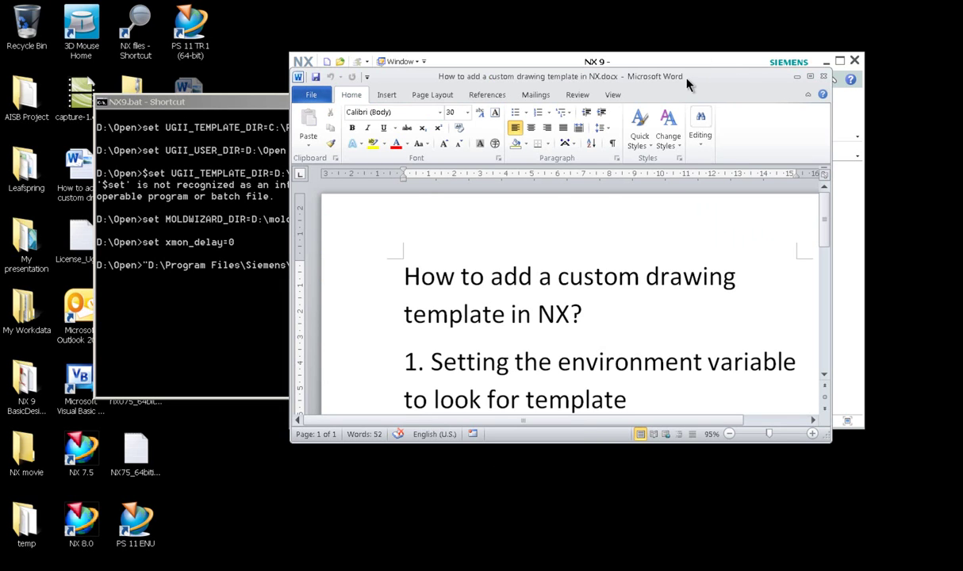
Maximize and restore the Word instructions, then bring the NX 9 window forward, nudged left.
double_click(687, 79)
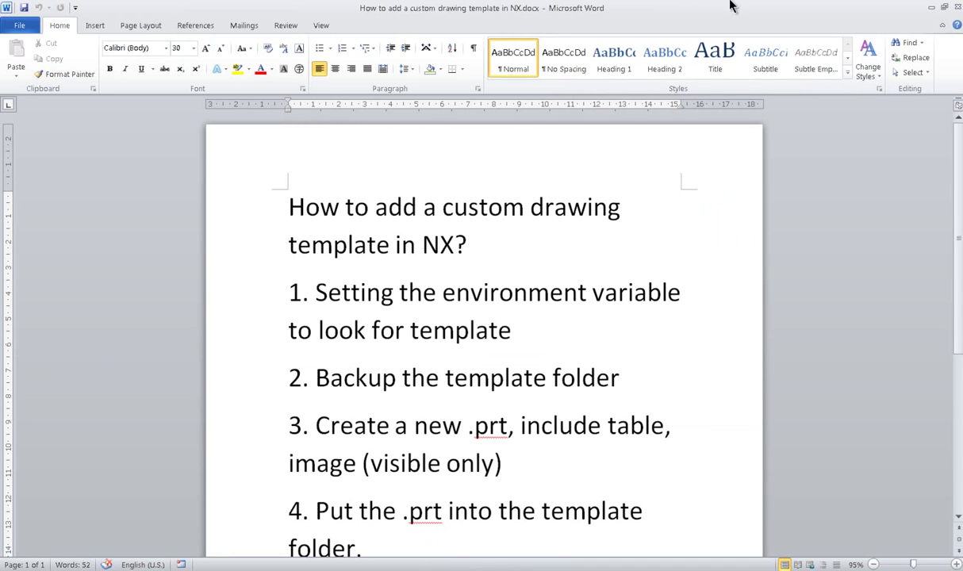
left_click(945, 8)
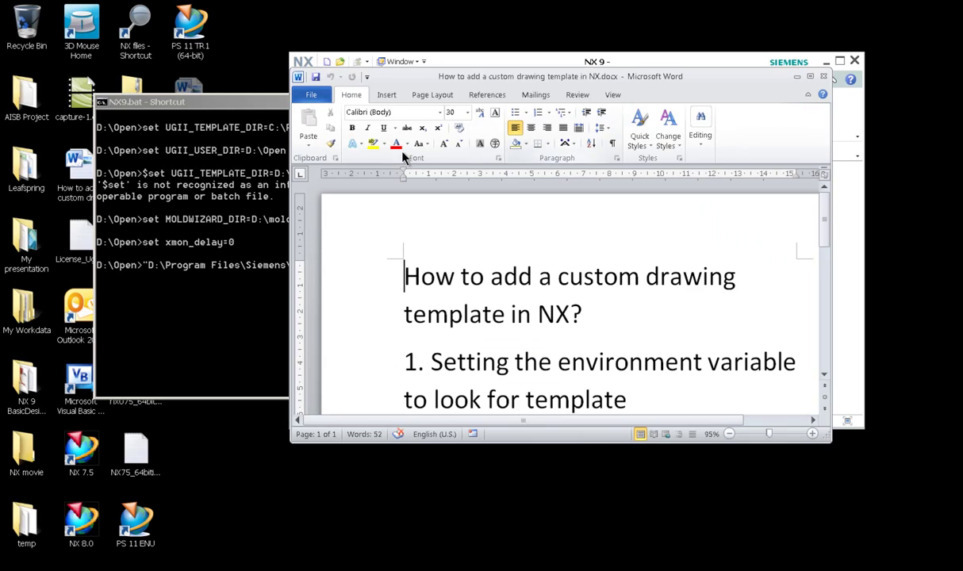
left_click(579, 62)
left_click_drag(587, 63, 515, 71)
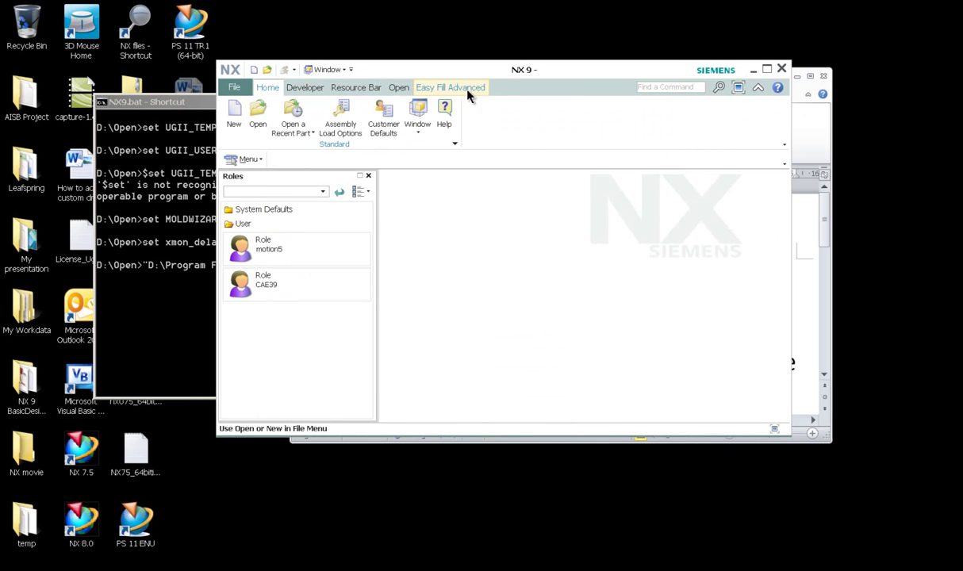
Start a new file and browse the A0 to A4 size drawing templates.
left_click(236, 126)
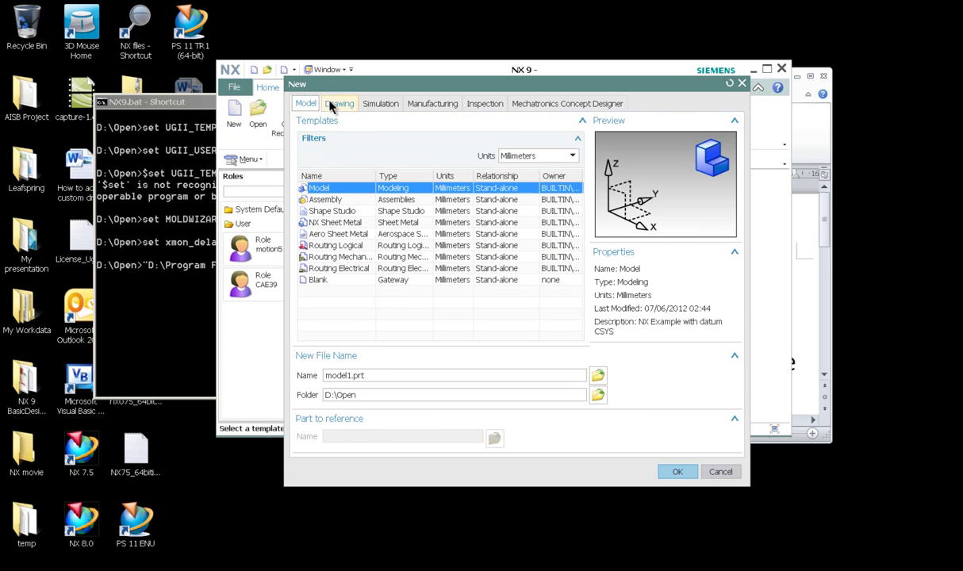
left_click(335, 105)
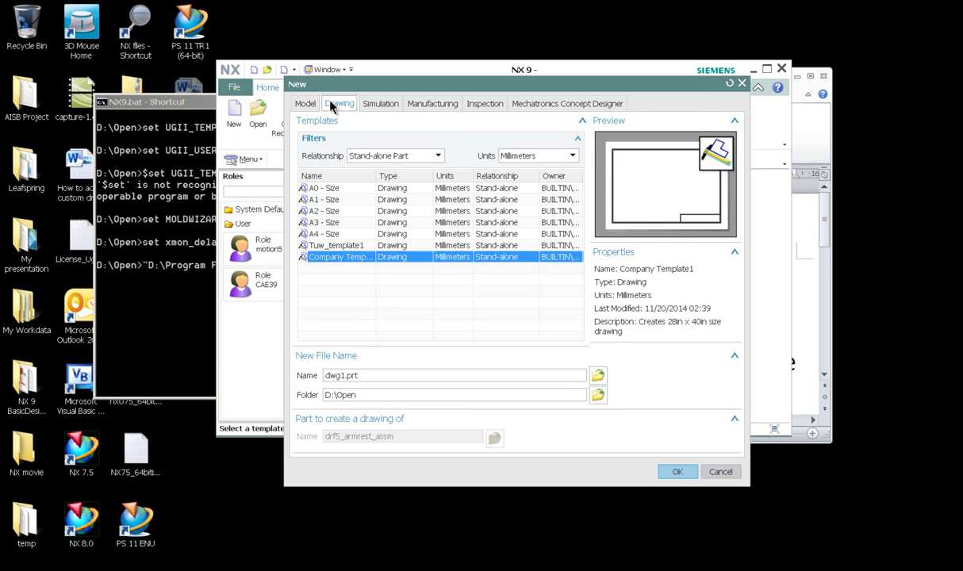
left_click(335, 191)
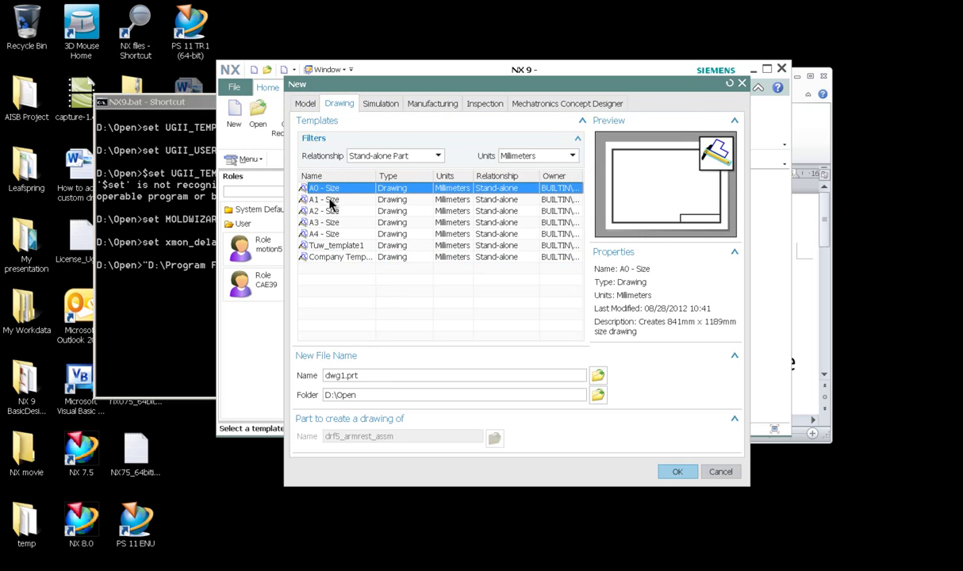
left_click(316, 199)
left_click(316, 211)
left_click(324, 223)
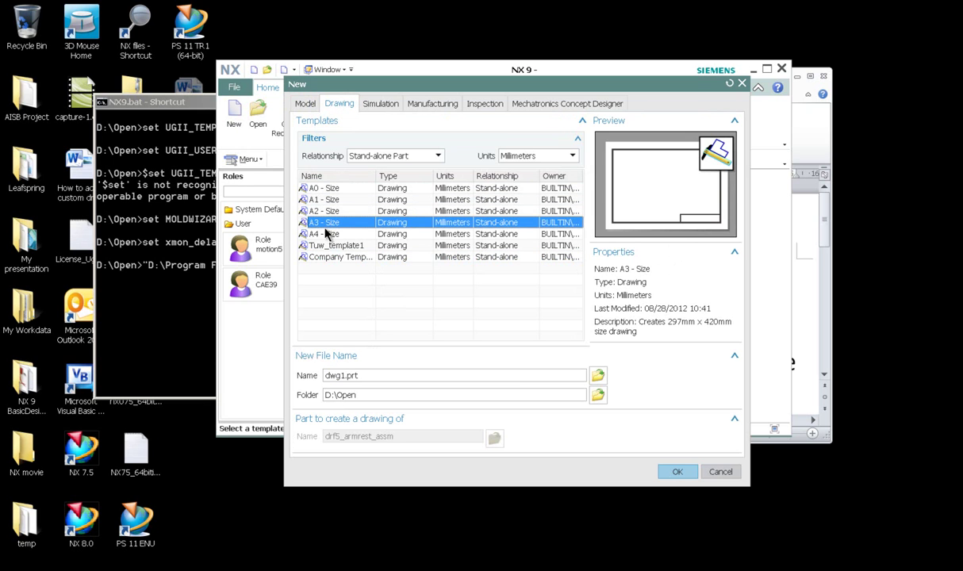
left_click(314, 235)
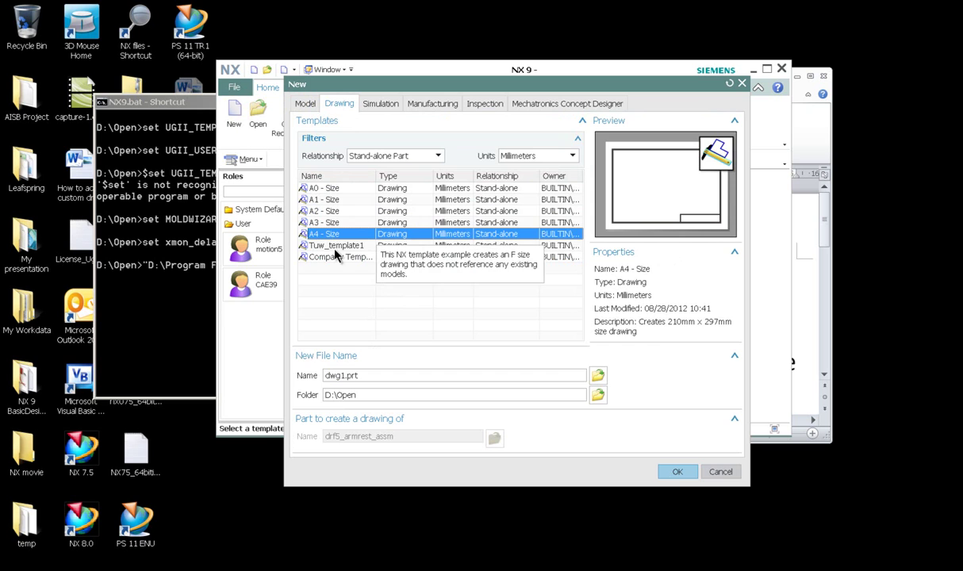
Compare Tuw_template1 with Company Template1, keep Company Template1, widen the Name column, and return to Word.
left_click(334, 247)
left_click(339, 256)
left_click(339, 245)
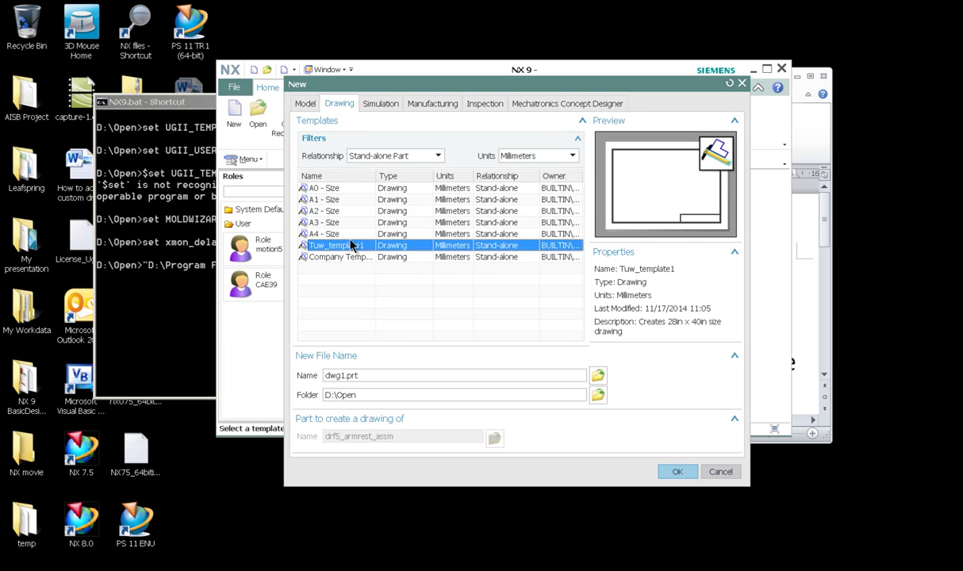
left_click(349, 257)
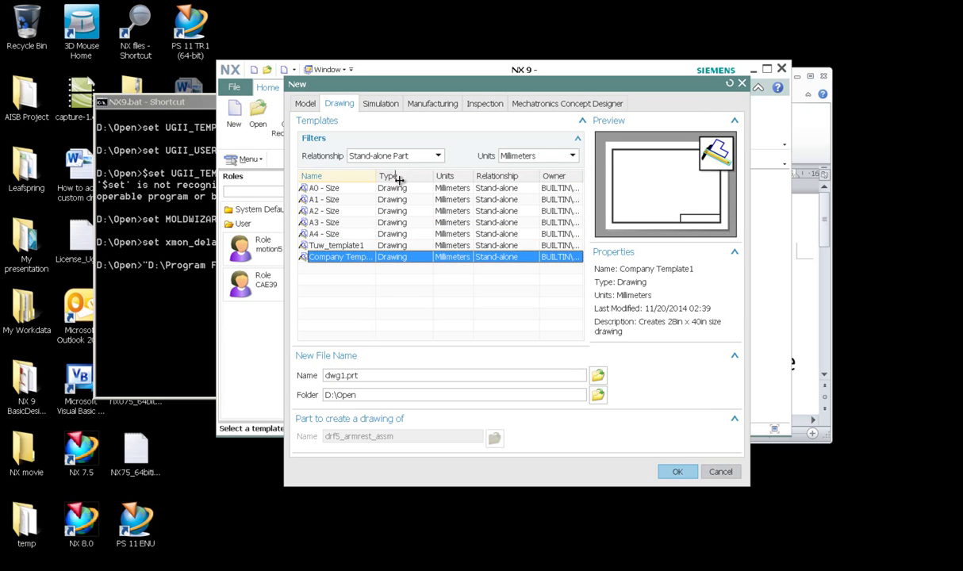
left_click_drag(380, 176, 421, 175)
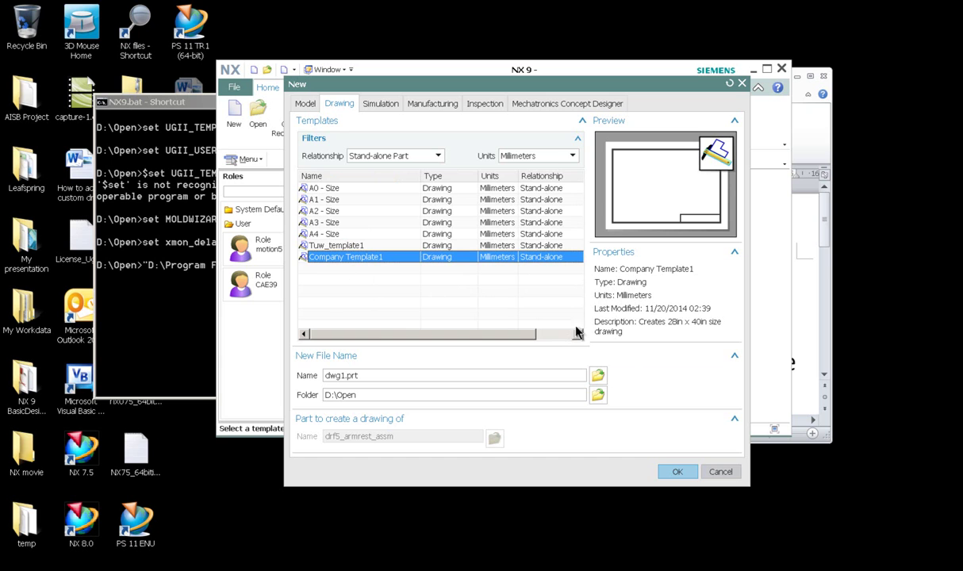
left_click(678, 472)
Maximize the Word notes and scroll through steps 1–6, ending back near the title.
key("alt+Tab")
double_click(589, 70)
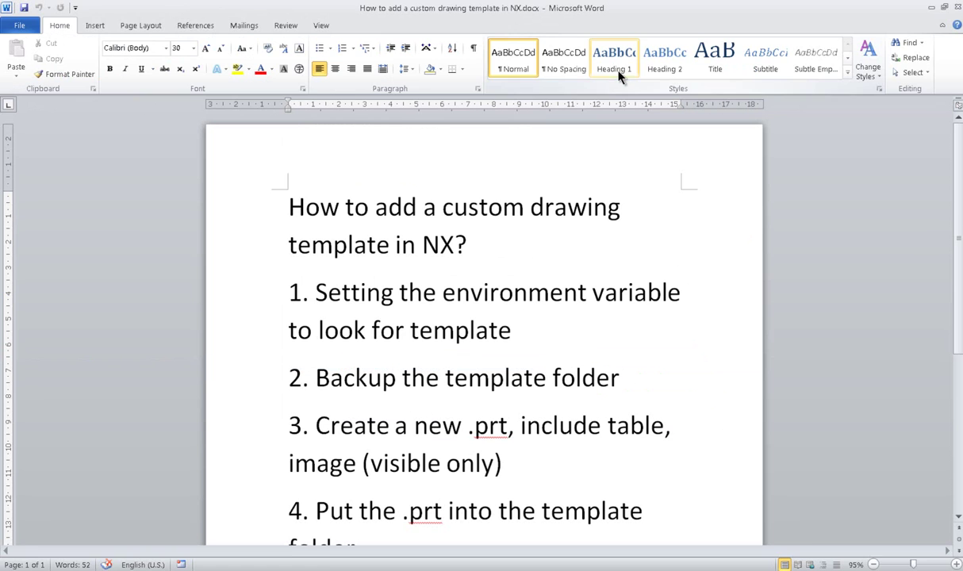
scroll(407, 303, "down", 1)
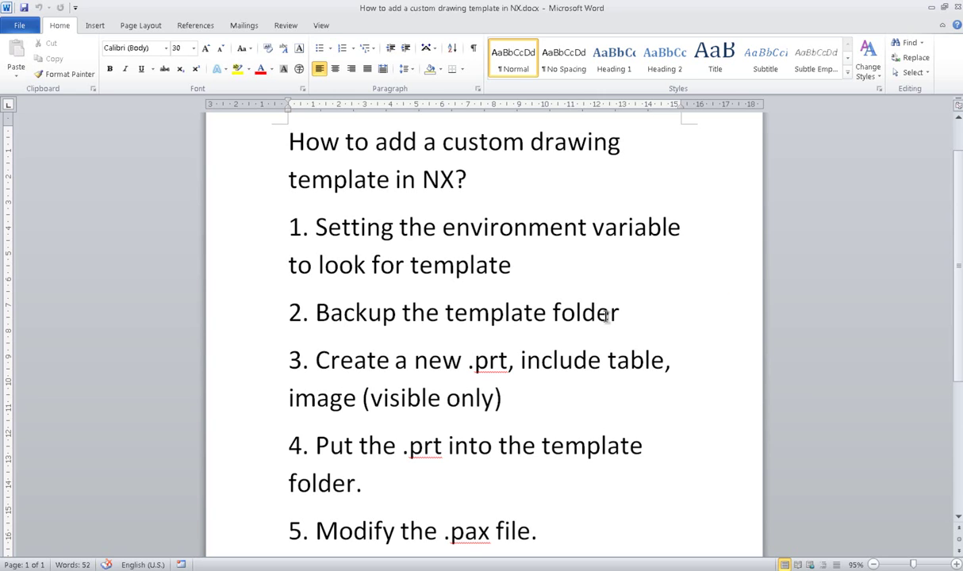
scroll(380, 328, "down", 1)
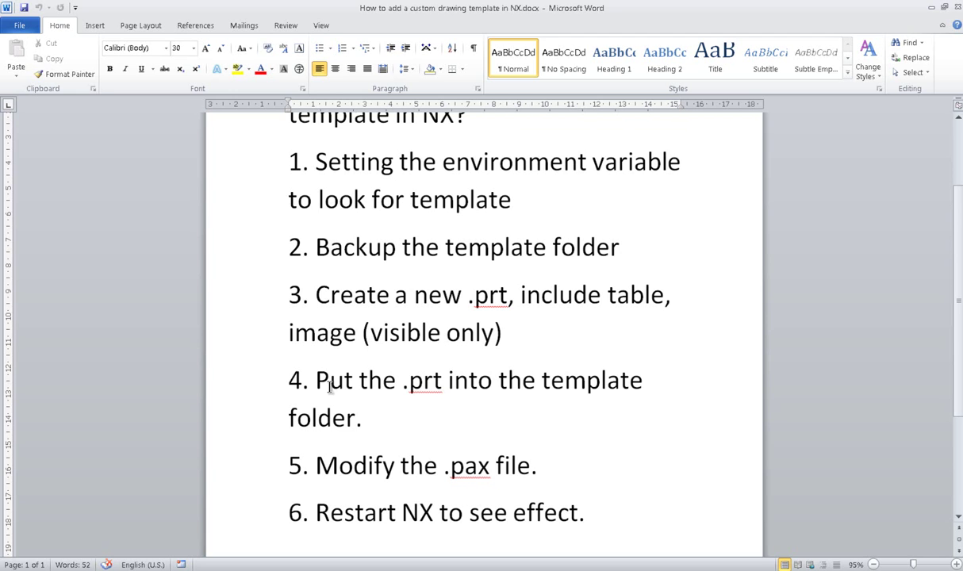
scroll(341, 373, "down", 1)
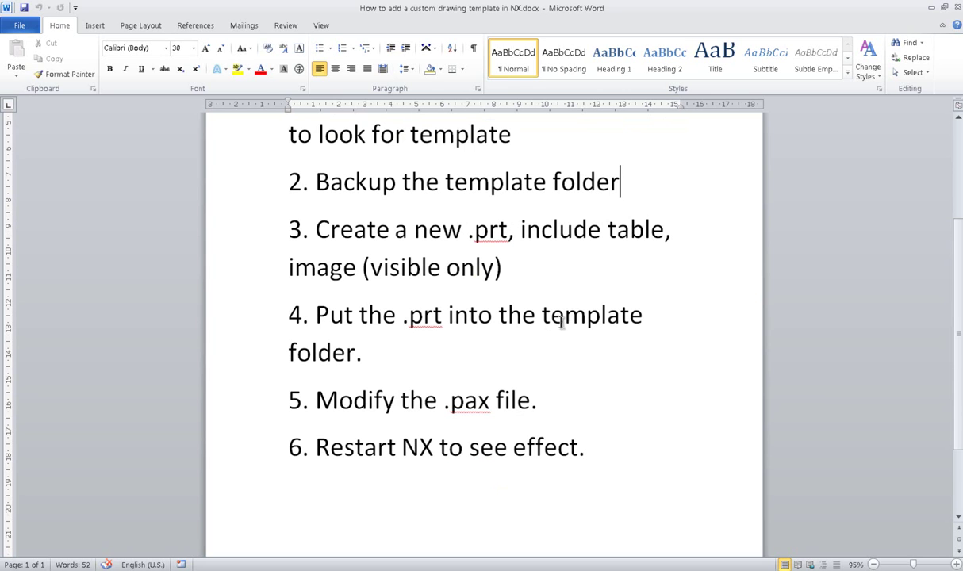
scroll(342, 346, "down", 2)
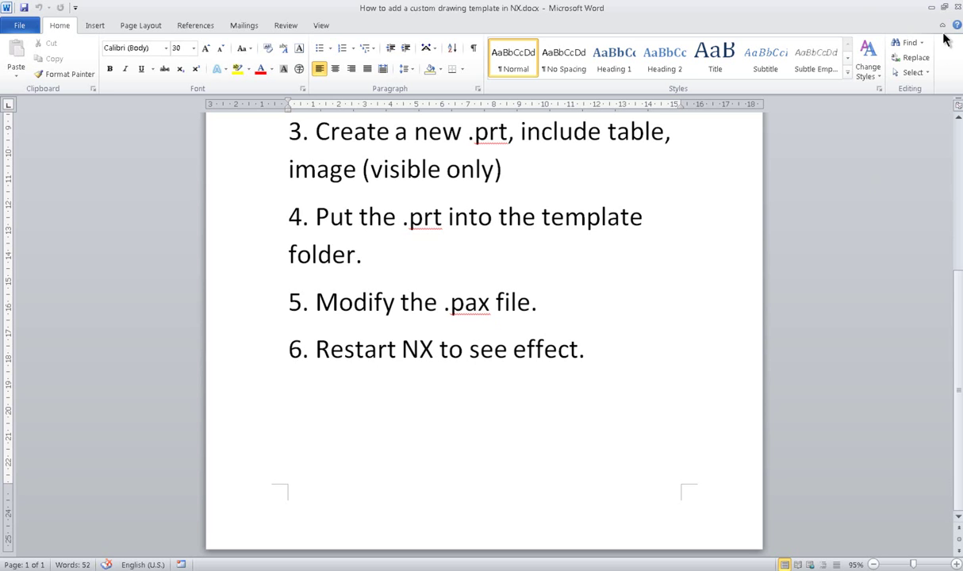
scroll(688, 224, "up", 5)
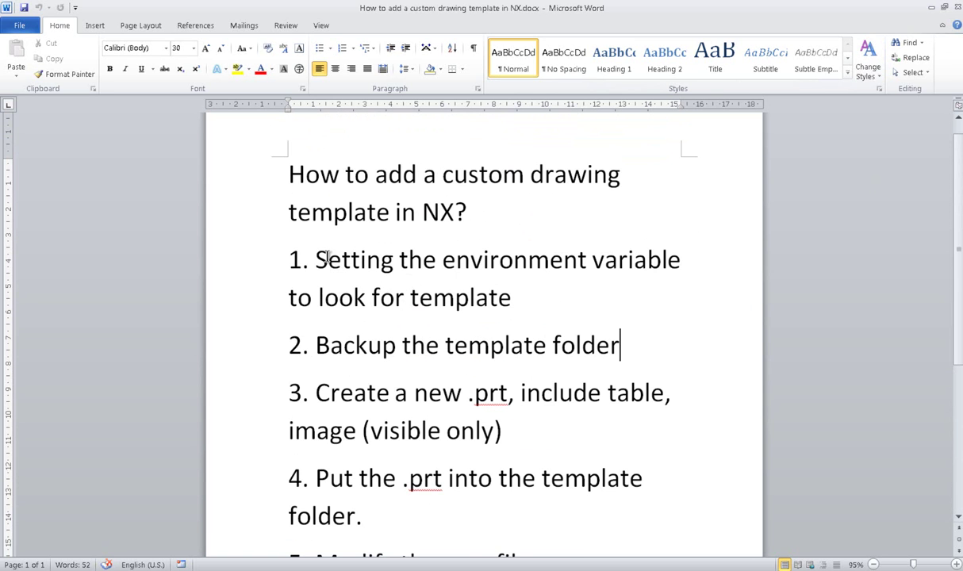
Hide Word, check the NX9.bat console, then cancel the New dialog in NX.
left_click(933, 7)
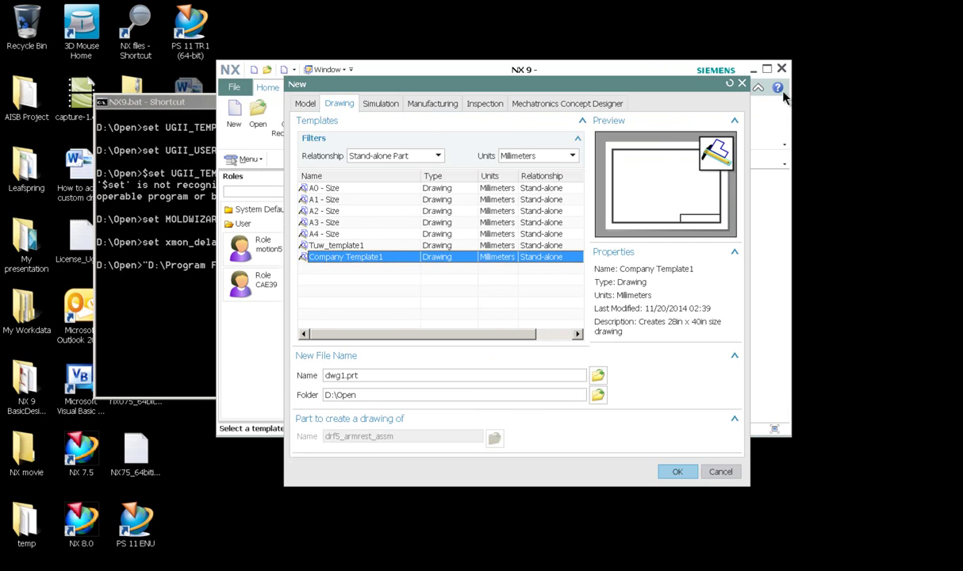
left_click(176, 190)
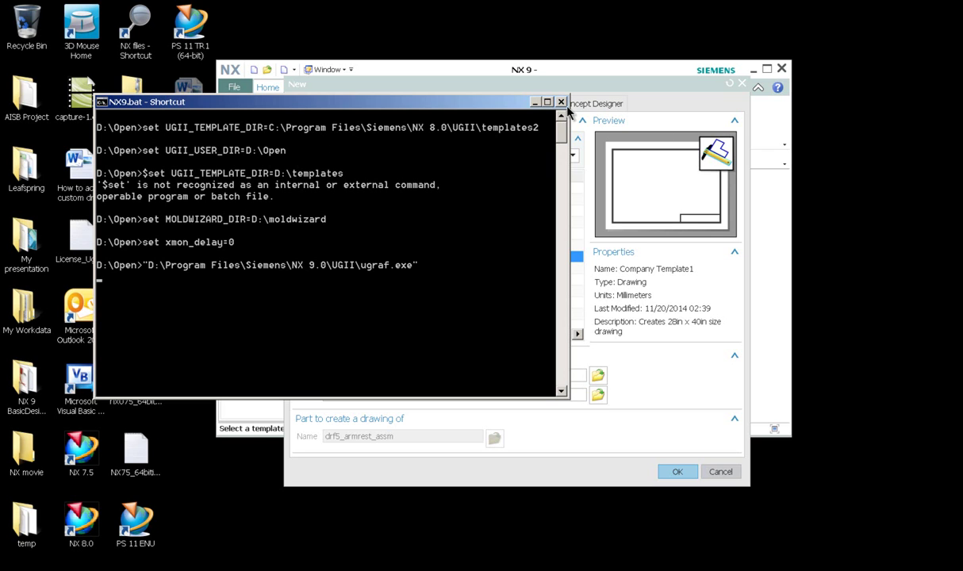
left_click(727, 86)
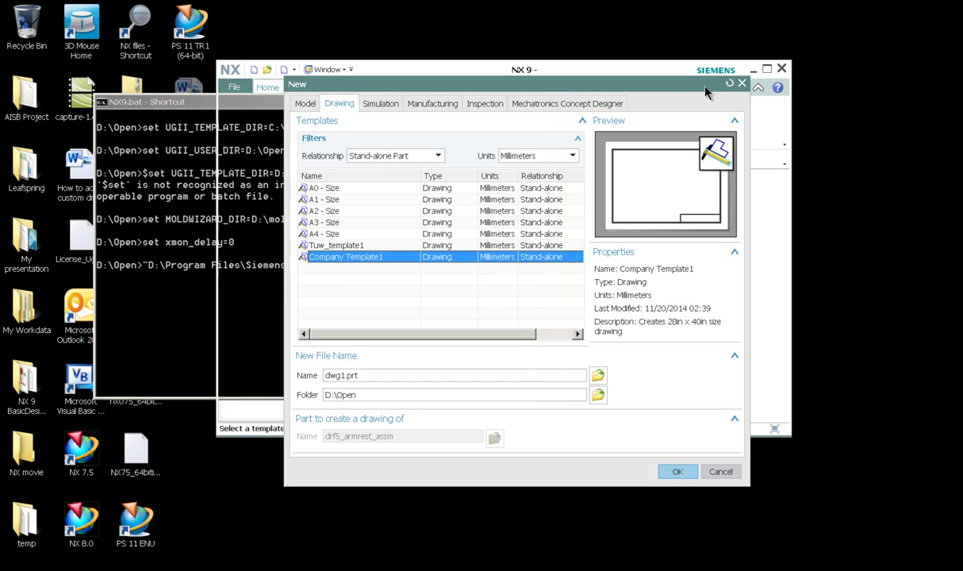
left_click(742, 83)
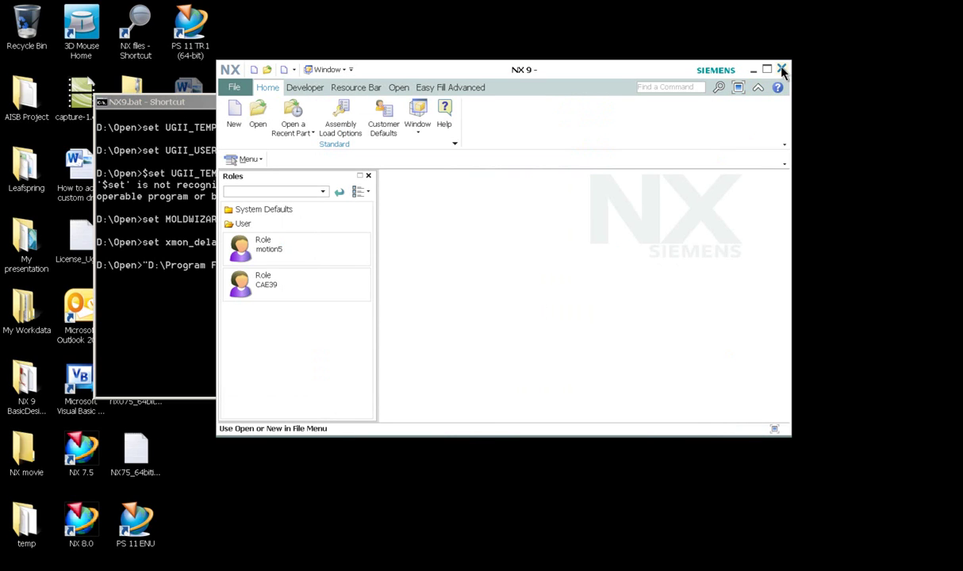
Close NX and open the context menu of the NX9.bat desktop shortcut.
left_click(782, 71)
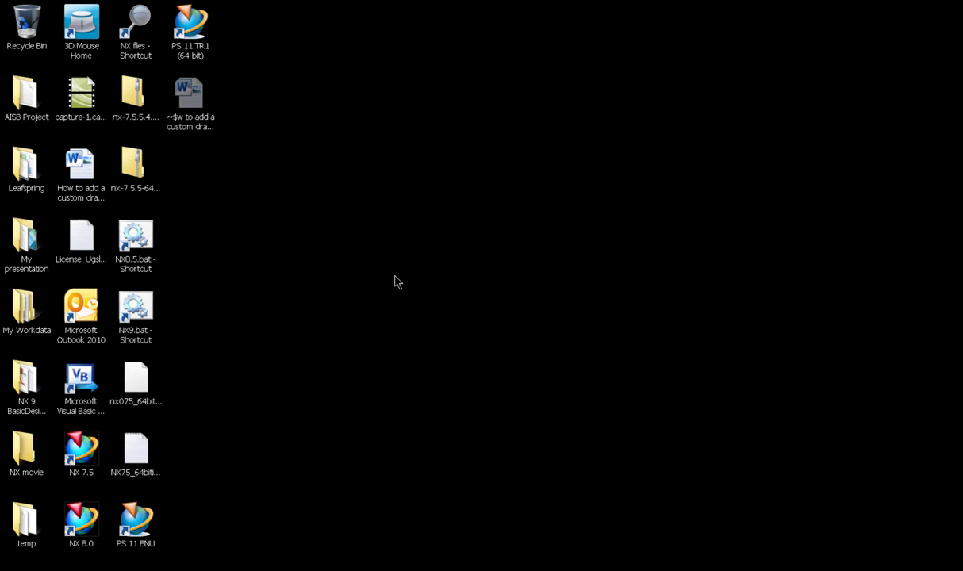
left_click(145, 312)
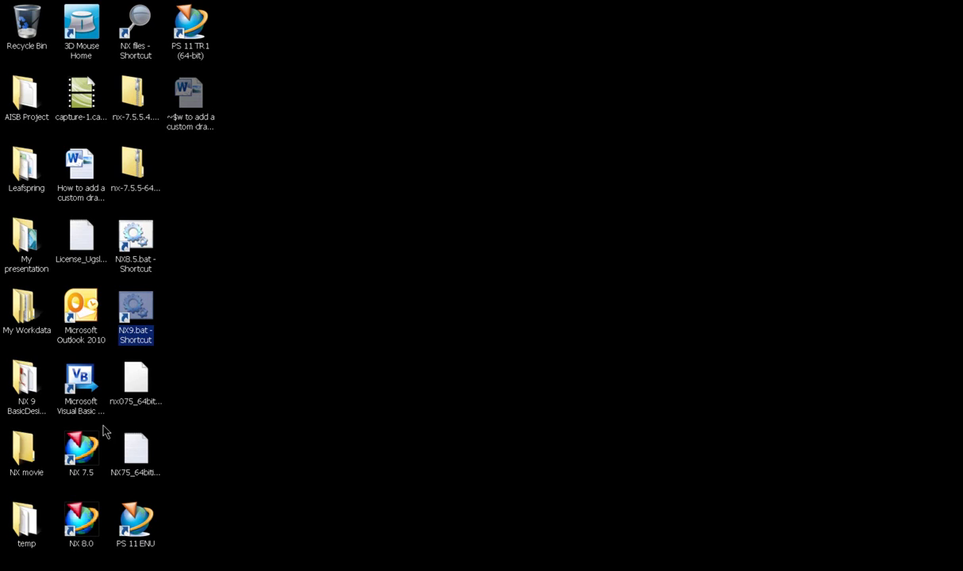
right_click(143, 311)
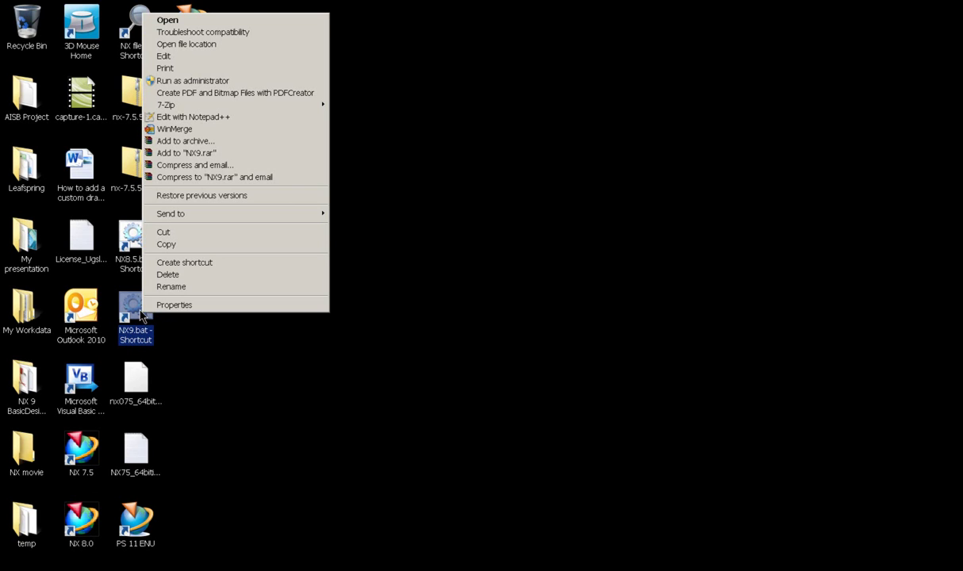
Open NX9.bat in Notepad and review its set lines and the NX executable path.
left_click(241, 56)
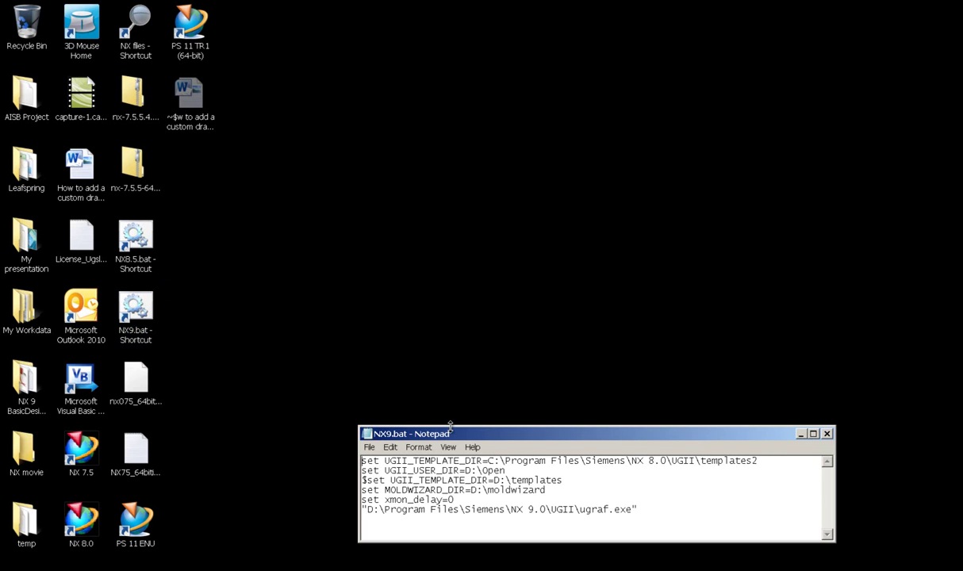
left_click_drag(450, 427, 376, 183)
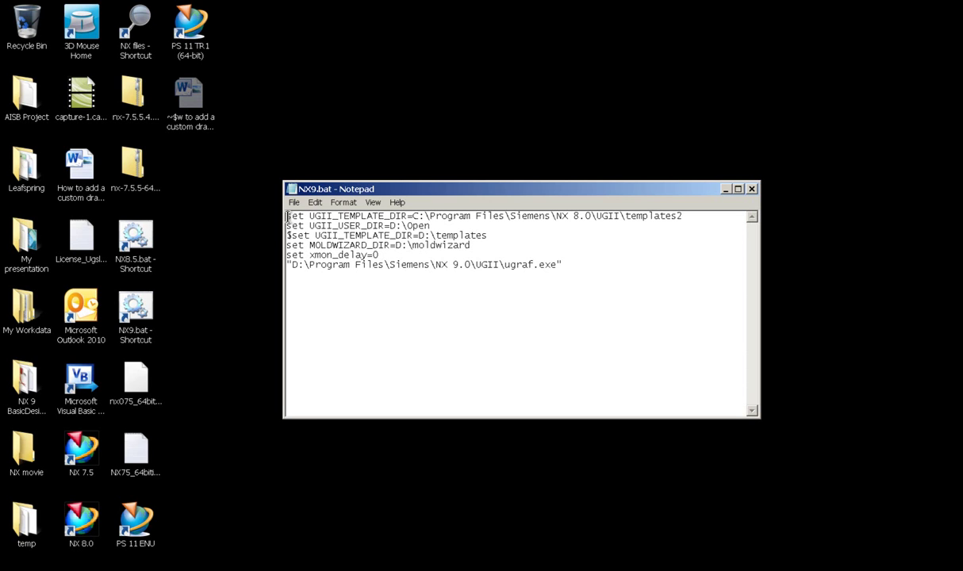
double_click(289, 215)
left_click_drag(413, 215, 467, 216)
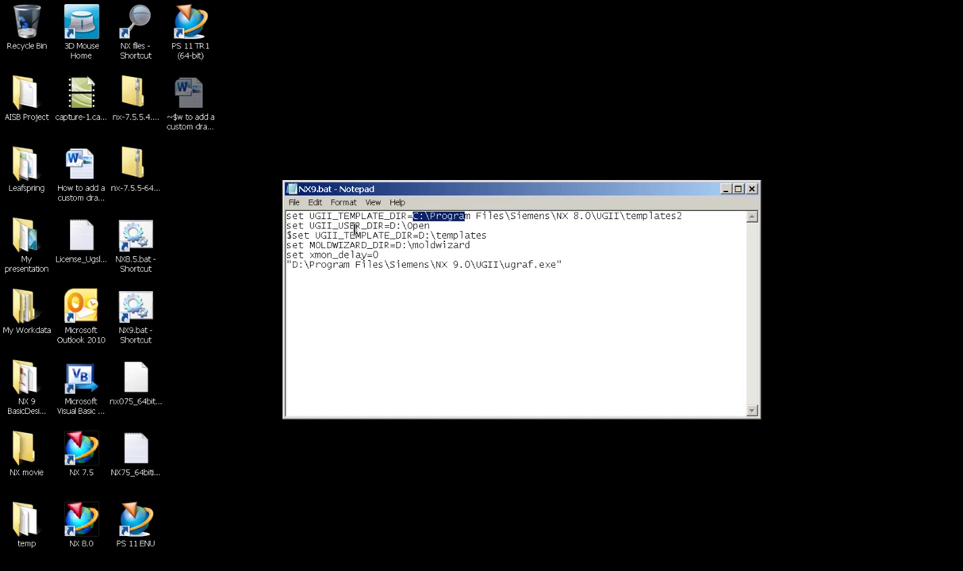
left_click_drag(292, 215, 389, 254)
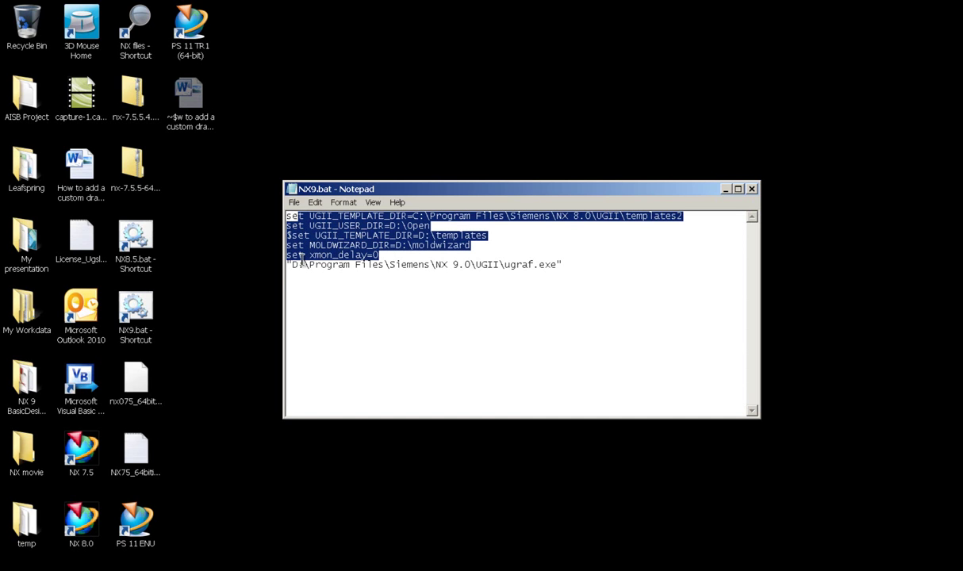
left_click_drag(286, 264, 542, 265)
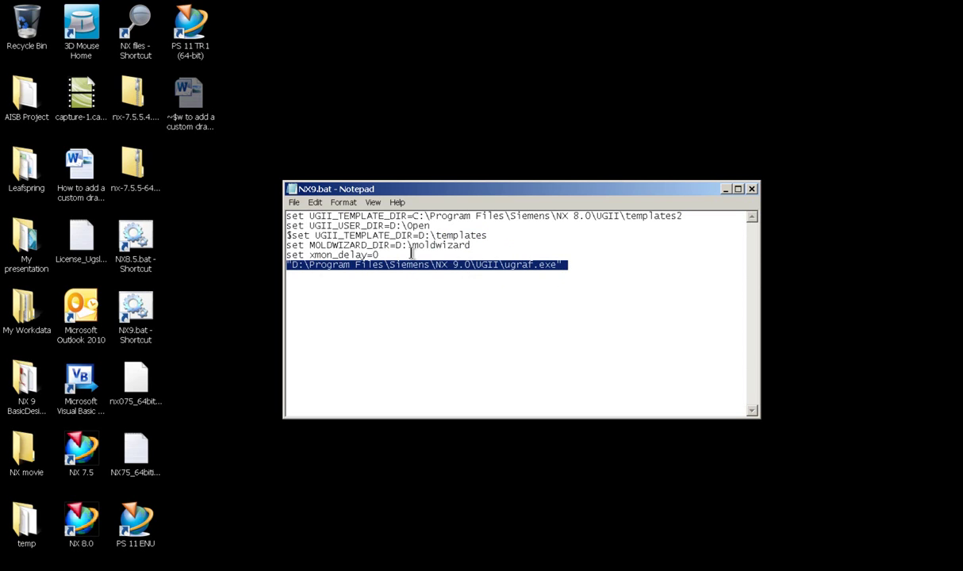
left_click_drag(412, 252, 277, 208)
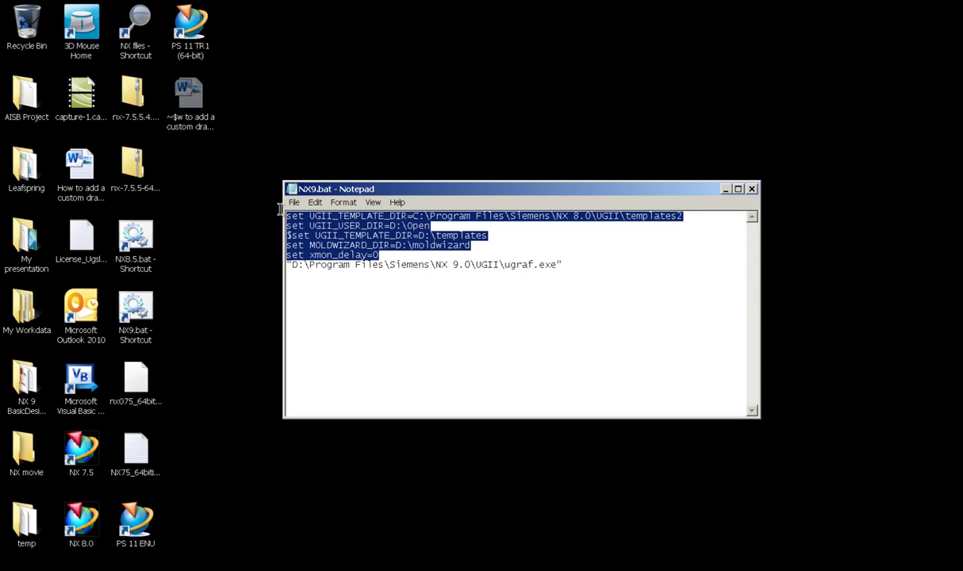
left_click(378, 256)
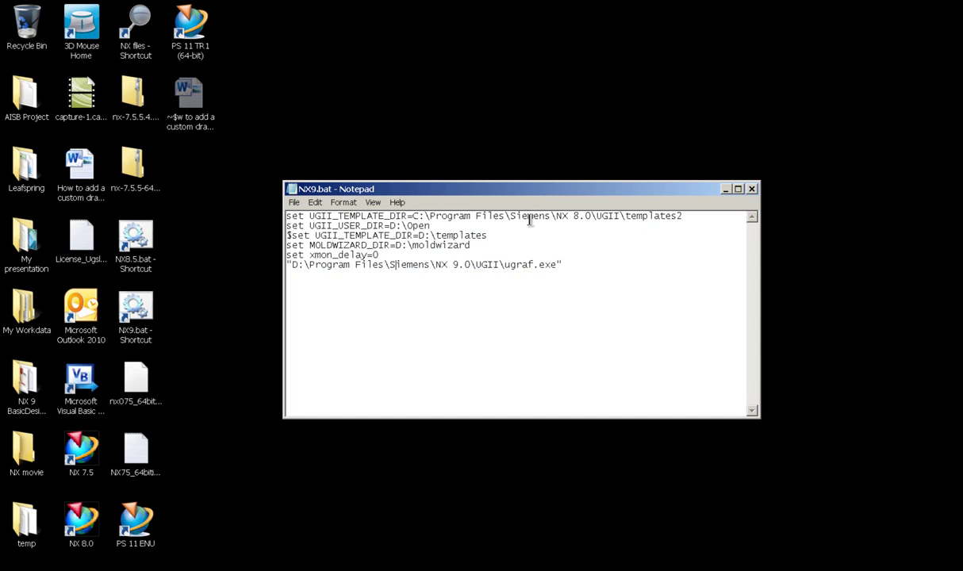
Examine the \UGII\templates path and select the four setting lines below it.
left_click_drag(596, 215, 618, 216)
left_click(700, 219)
left_click_drag(682, 217, 589, 206)
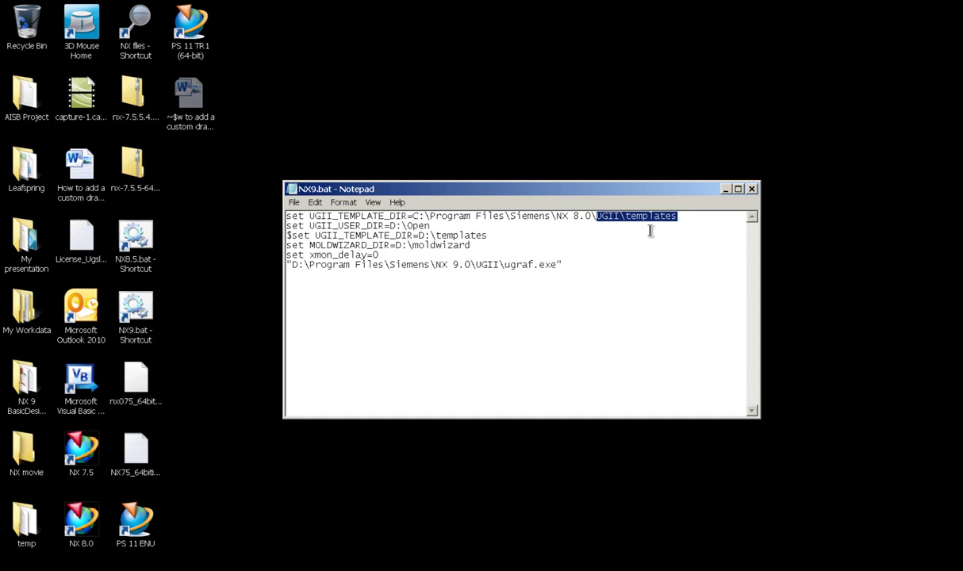
left_click(688, 219)
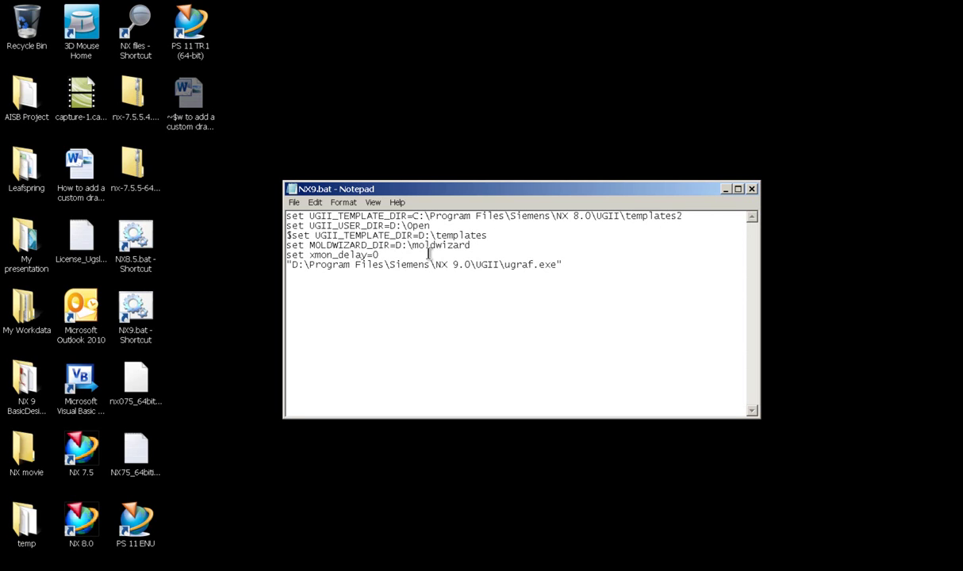
left_click_drag(403, 256, 278, 228)
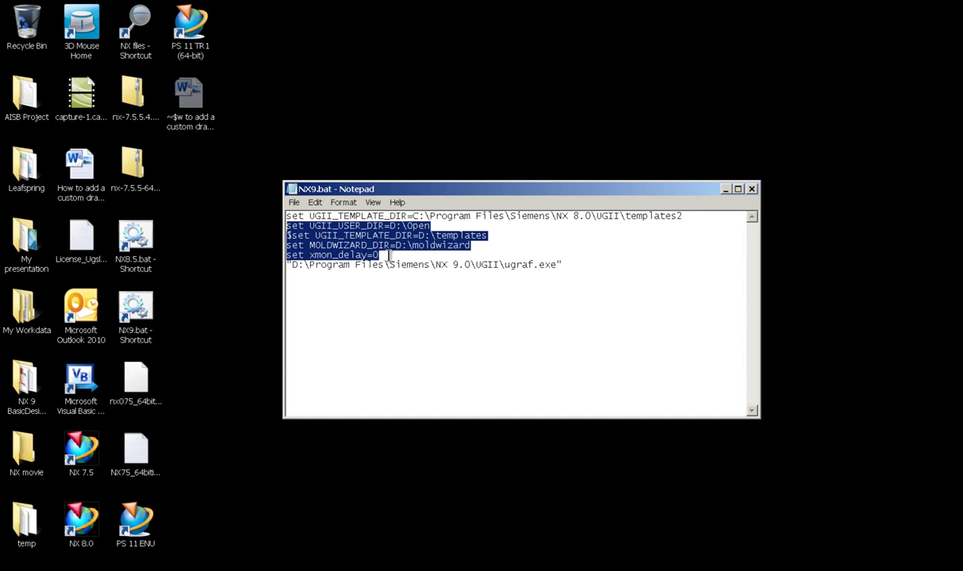
Delete lines 2–5 of NX9.bat, then close Notepad choosing Don't Save.
key("Delete")
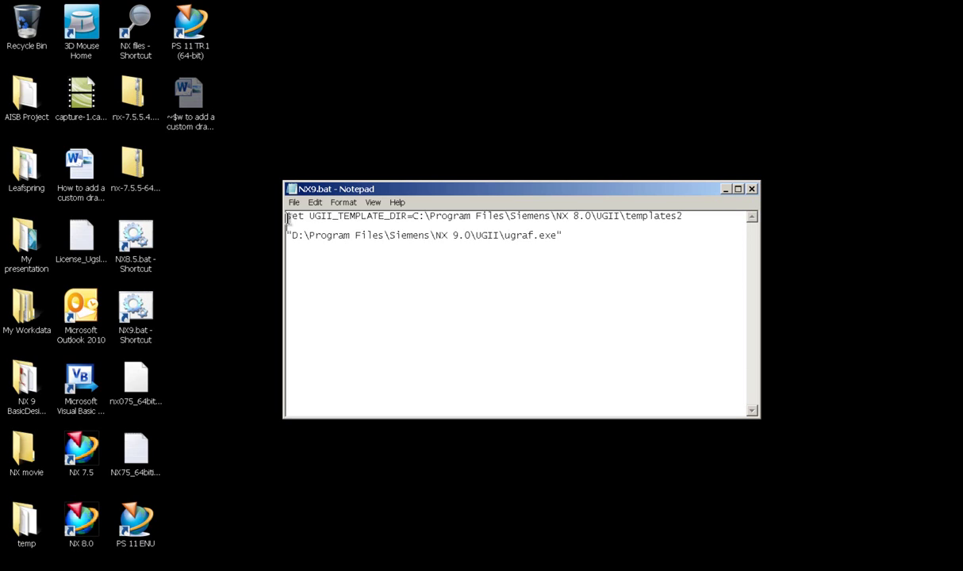
left_click_drag(288, 219, 693, 221)
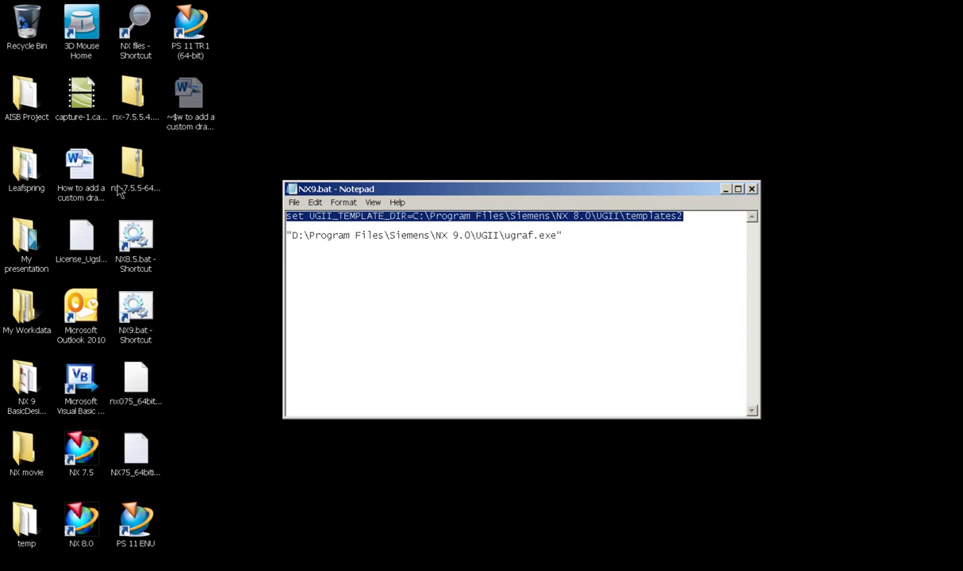
left_click(83, 454)
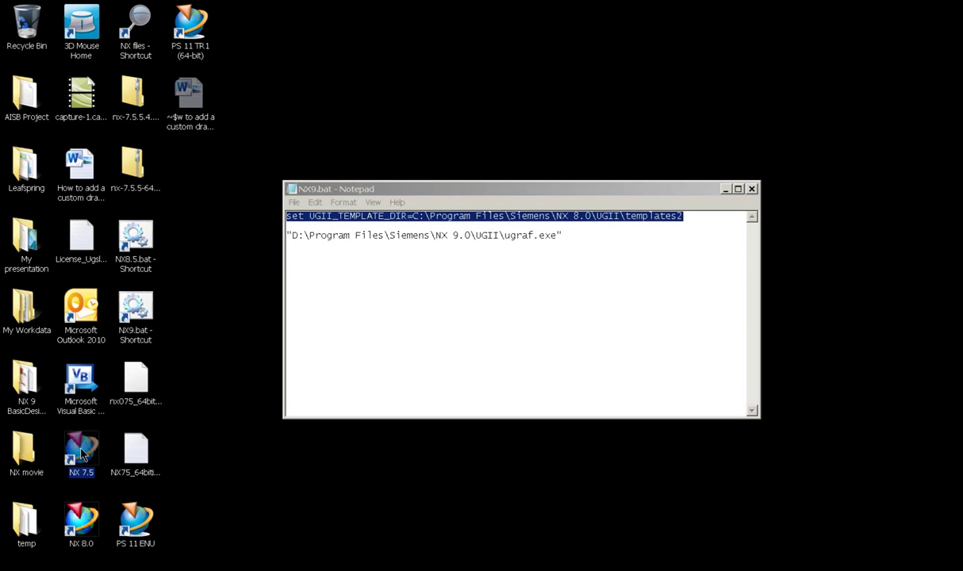
left_click(690, 236)
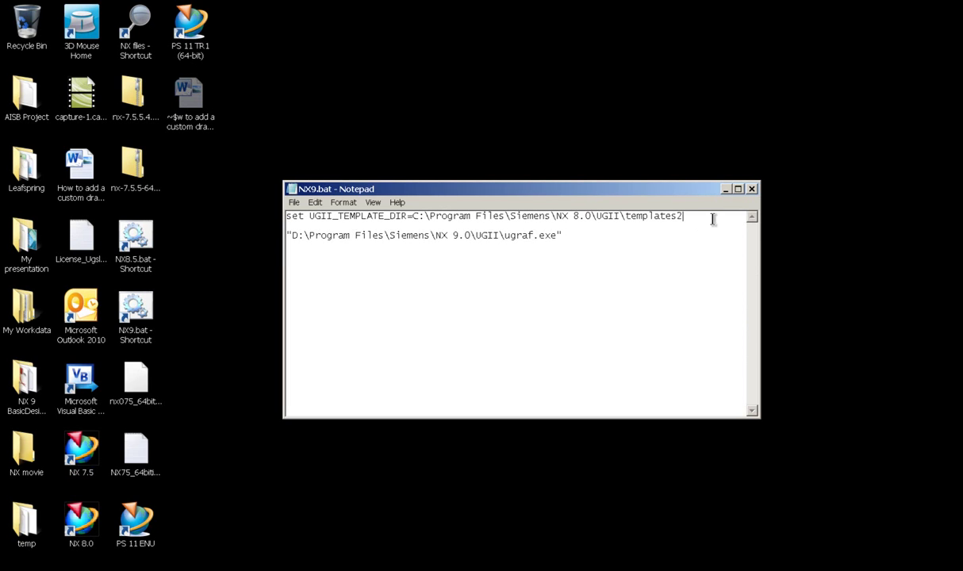
left_click(753, 191)
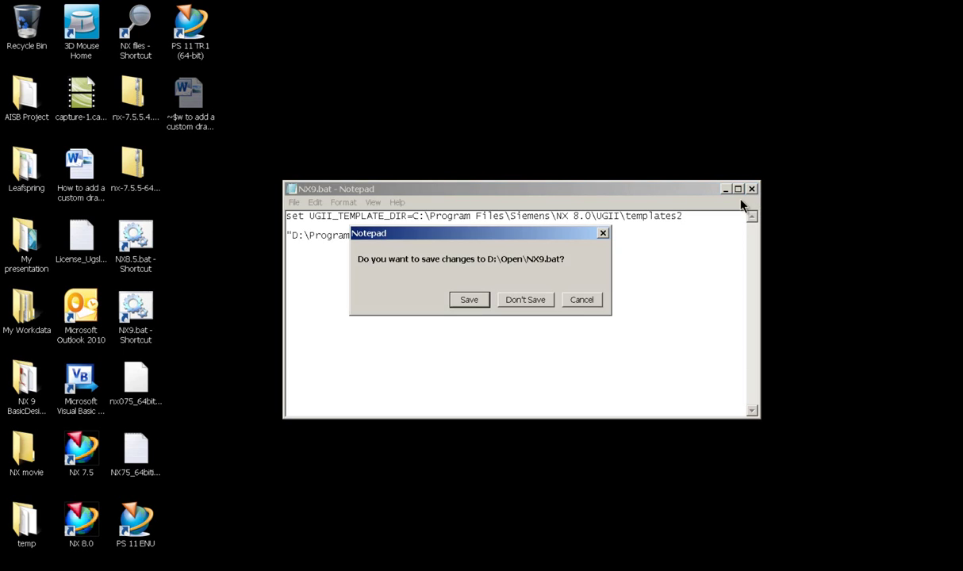
left_click(532, 298)
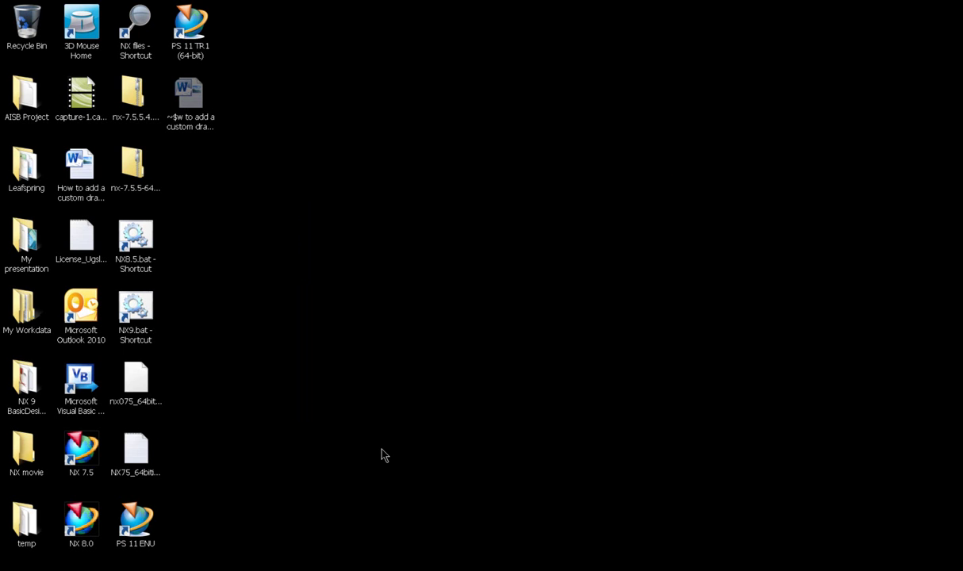
key("alt+Tab")
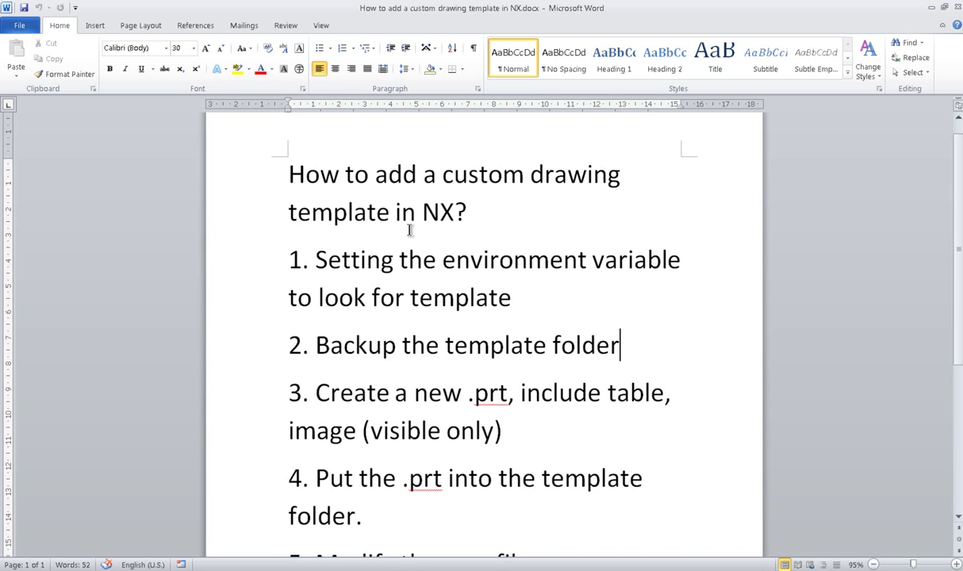
left_click_drag(371, 261, 663, 286)
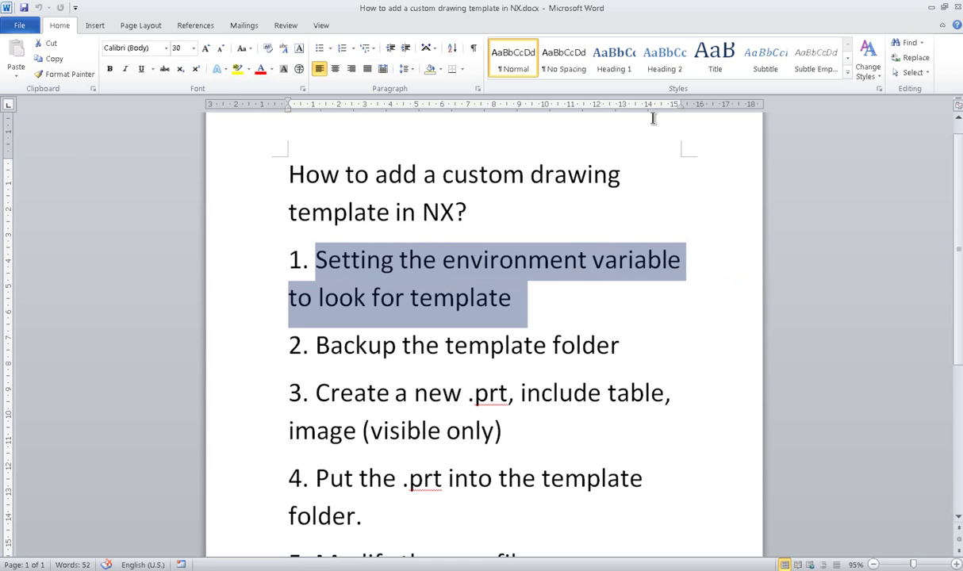
left_click_drag(367, 346, 577, 361)
scroll(577, 361, "down", 2)
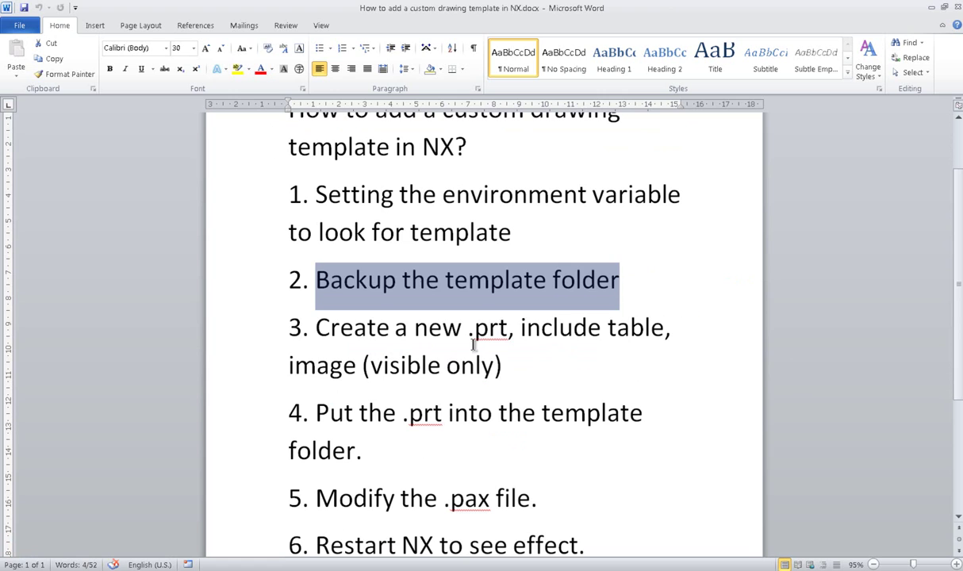
left_click_drag(506, 359, 278, 322)
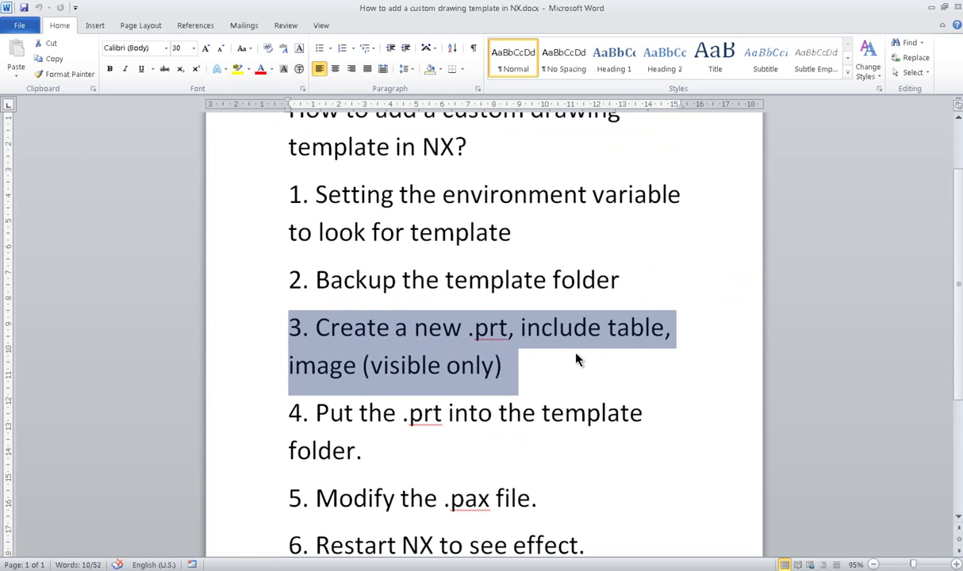
key("super+d")
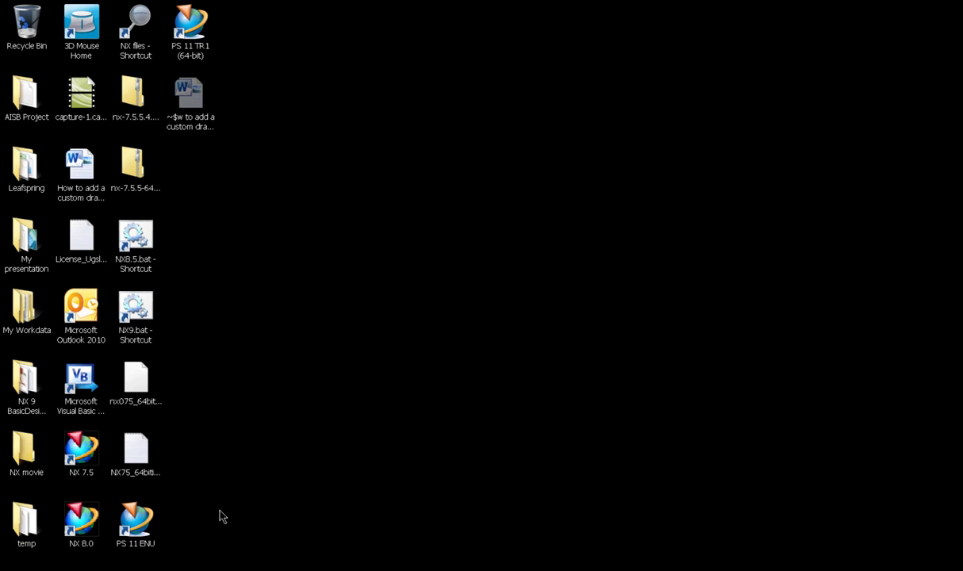
Relaunch NX 9 from the NX9.bat desktop shortcut and maximize its window.
left_click(144, 321)
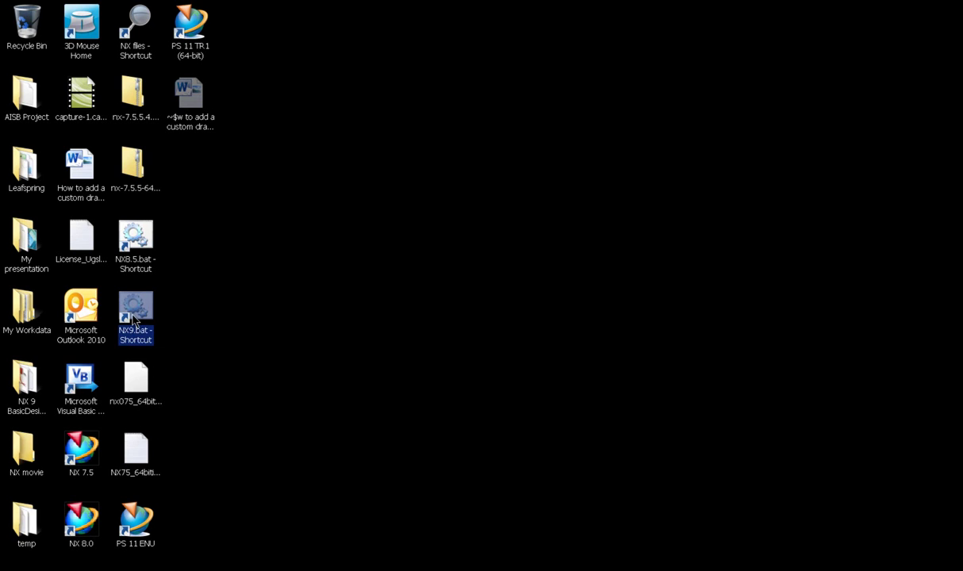
double_click(135, 316)
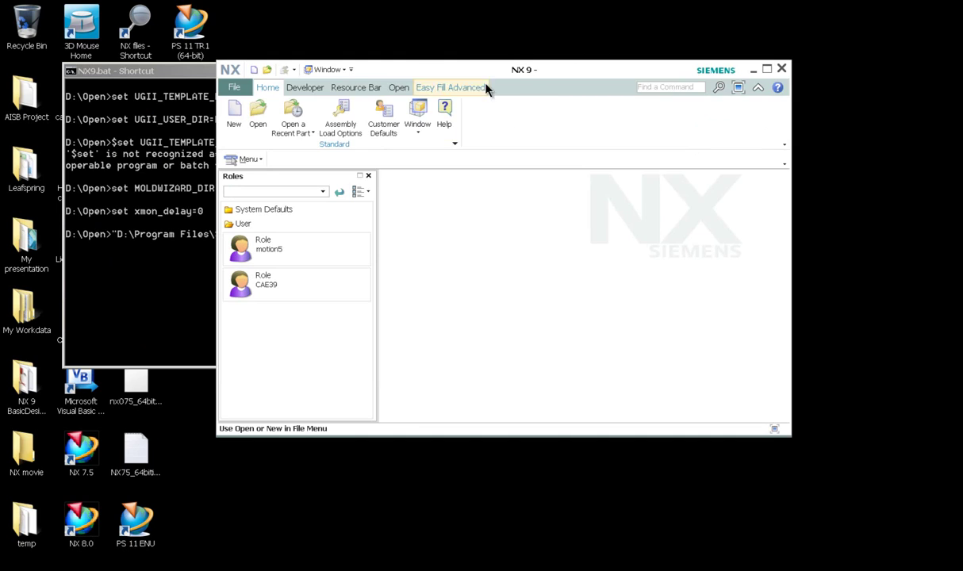
double_click(518, 71)
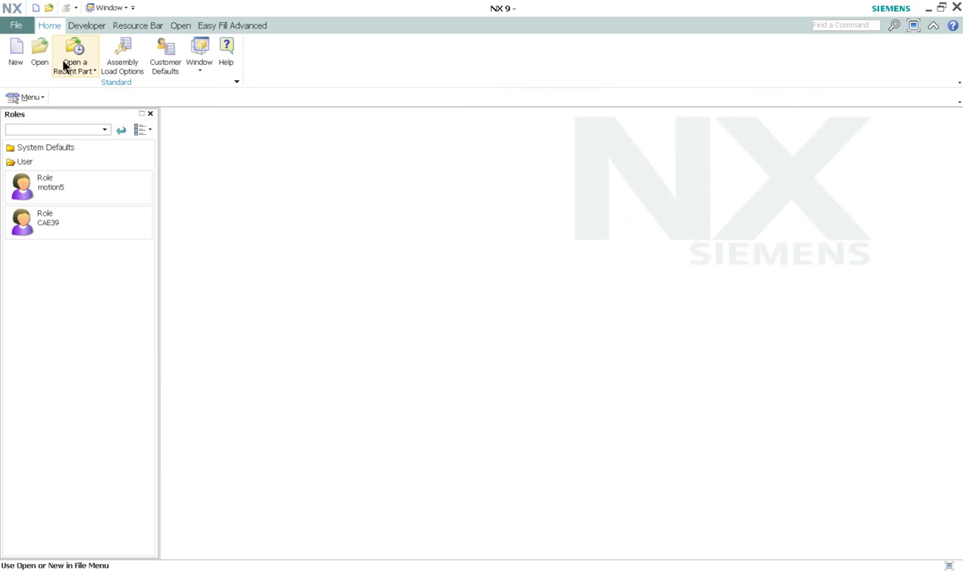
Create an A4 - Size drawing named MyCompanyTemplate2.prt, resolving the duplicate-name error.
left_click(16, 55)
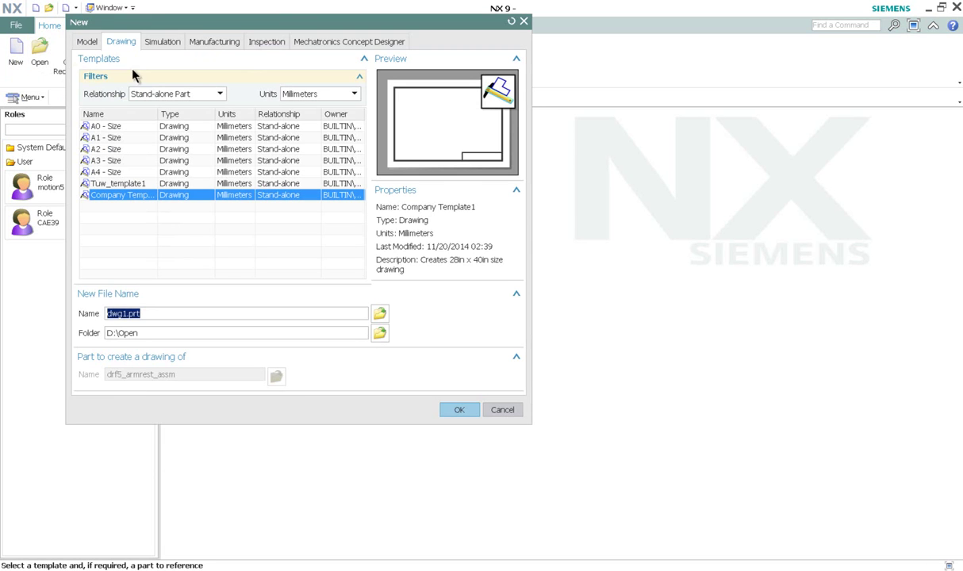
left_click_drag(207, 23, 363, 107)
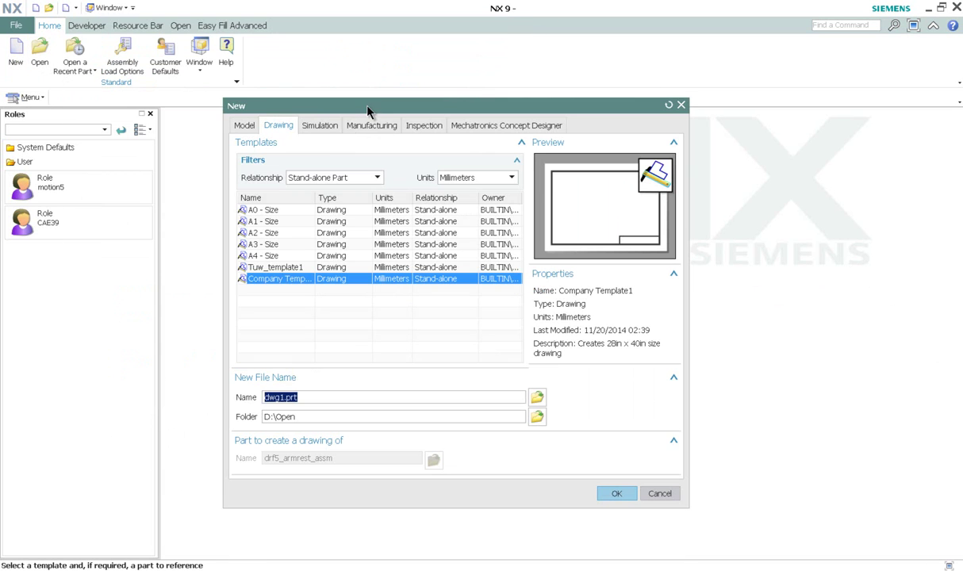
left_click(270, 257)
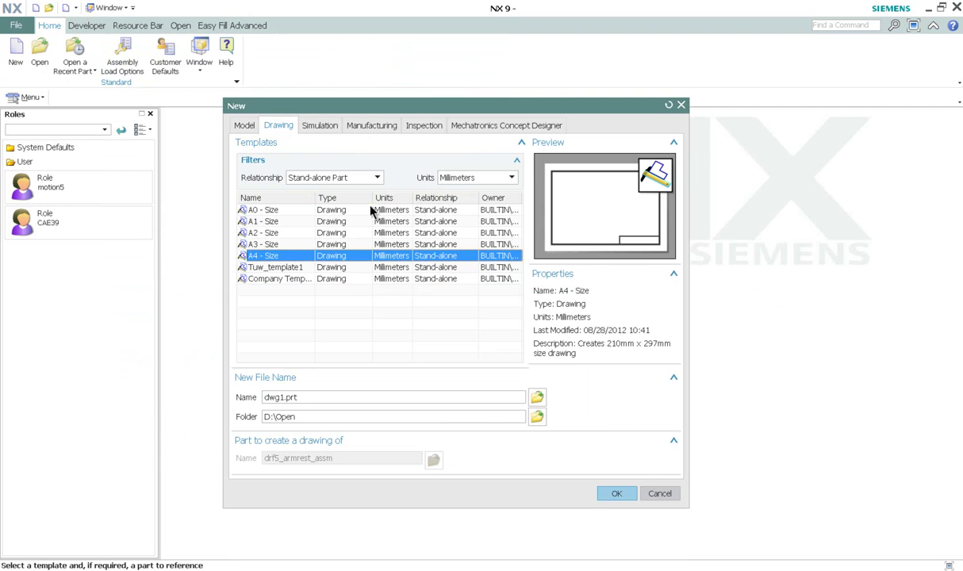
left_click_drag(313, 398, 241, 399)
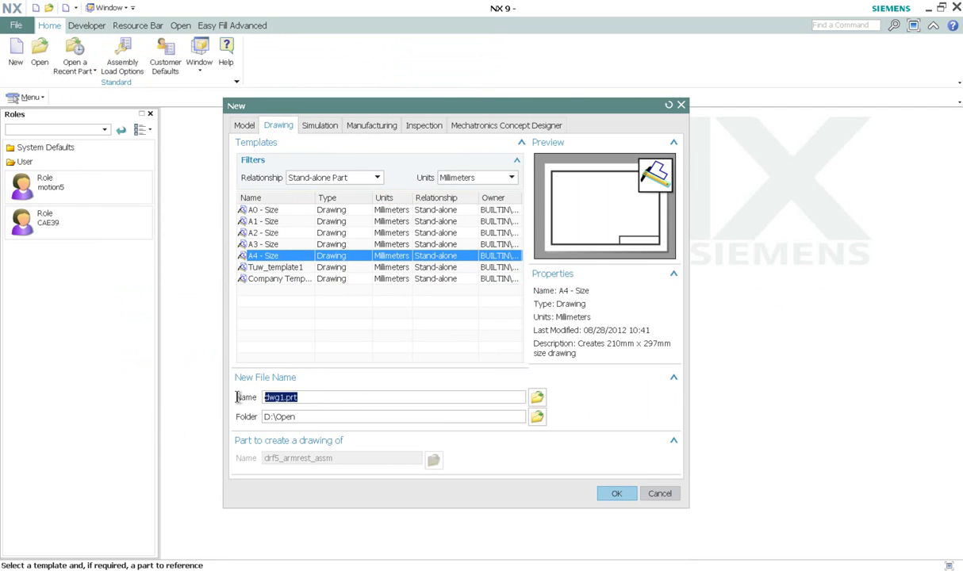
type("MyCompanyTemplate")
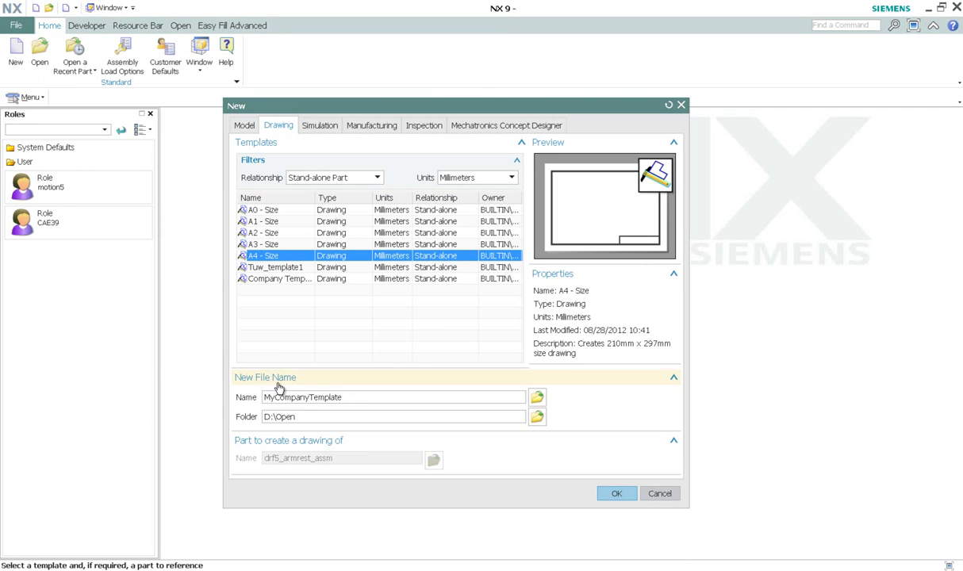
left_click(619, 494)
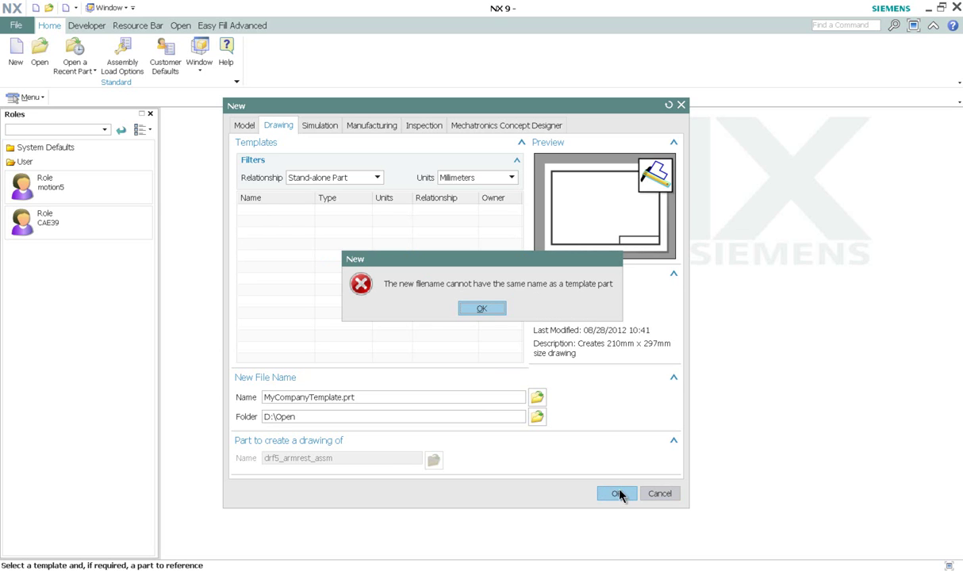
left_click(482, 310)
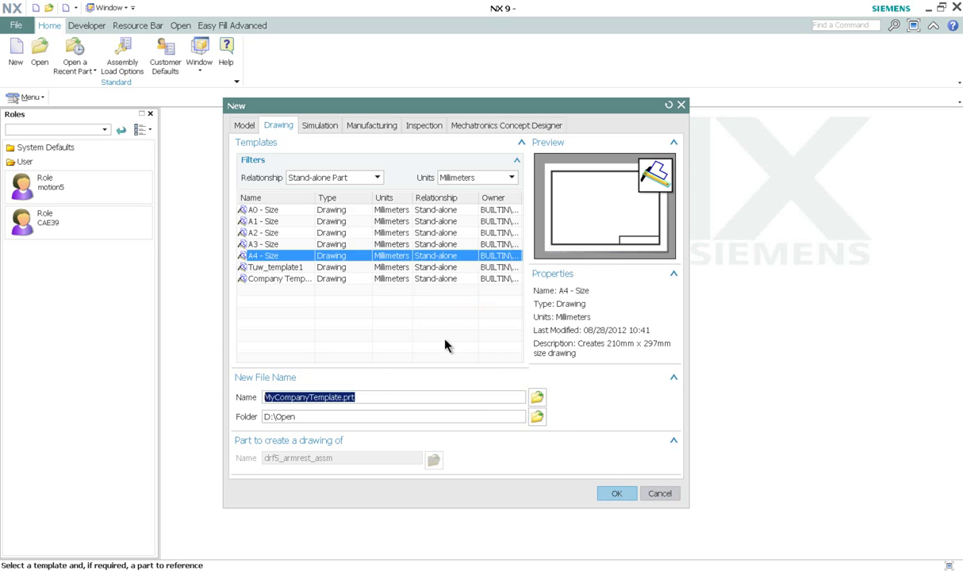
left_click(345, 398)
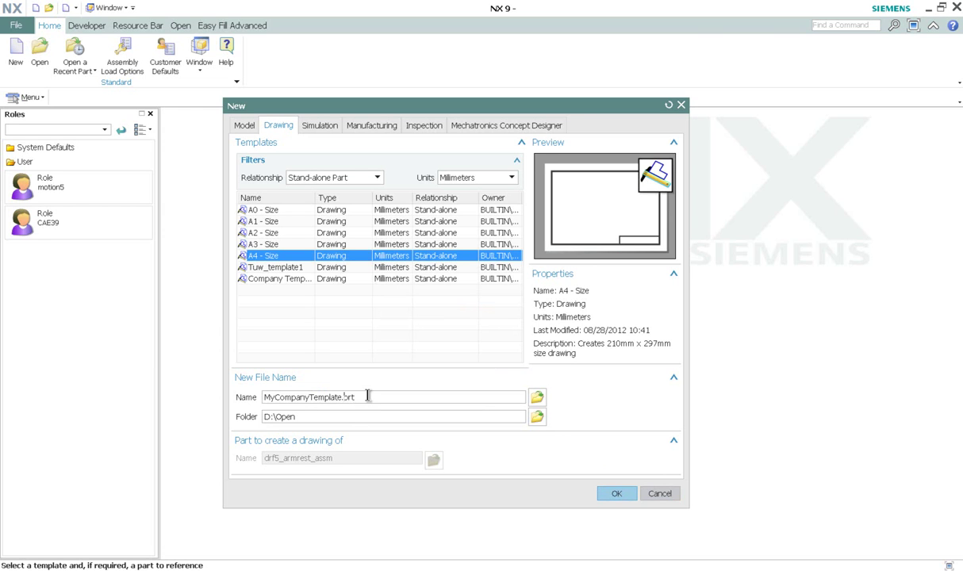
left_click(624, 495)
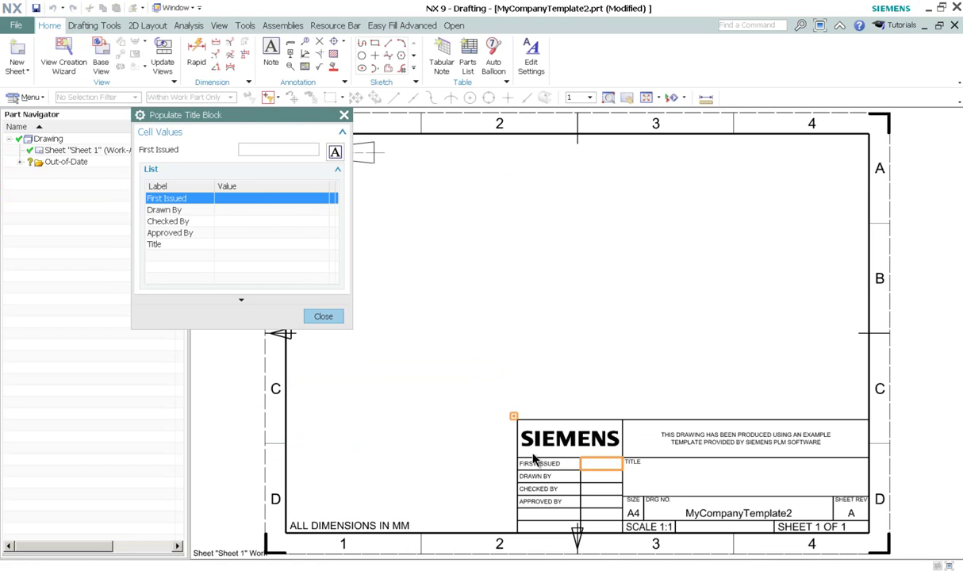
Close the Populate Title Block dialog, zoom the A4 sheet, and box-select across it.
left_click(323, 317)
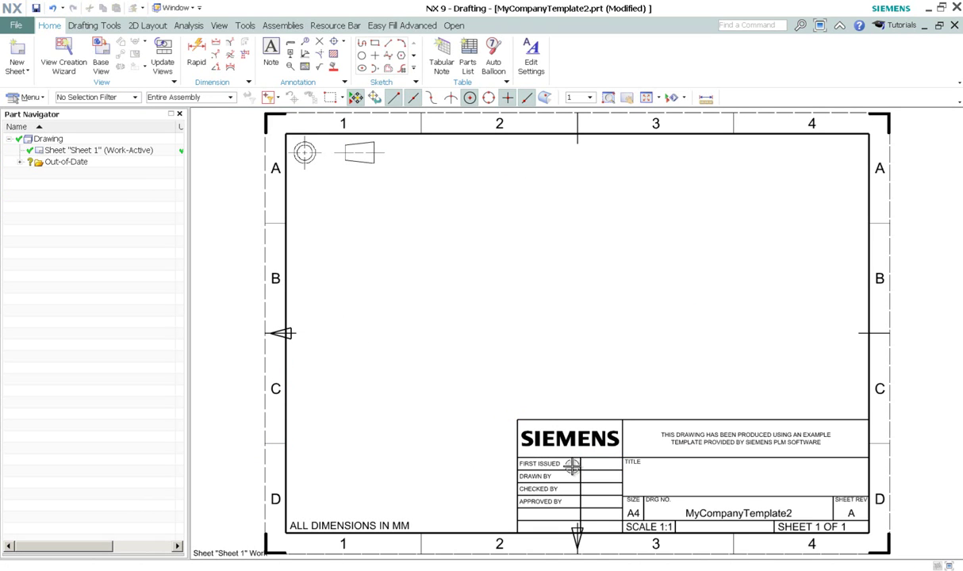
scroll(516, 387, "down", 2)
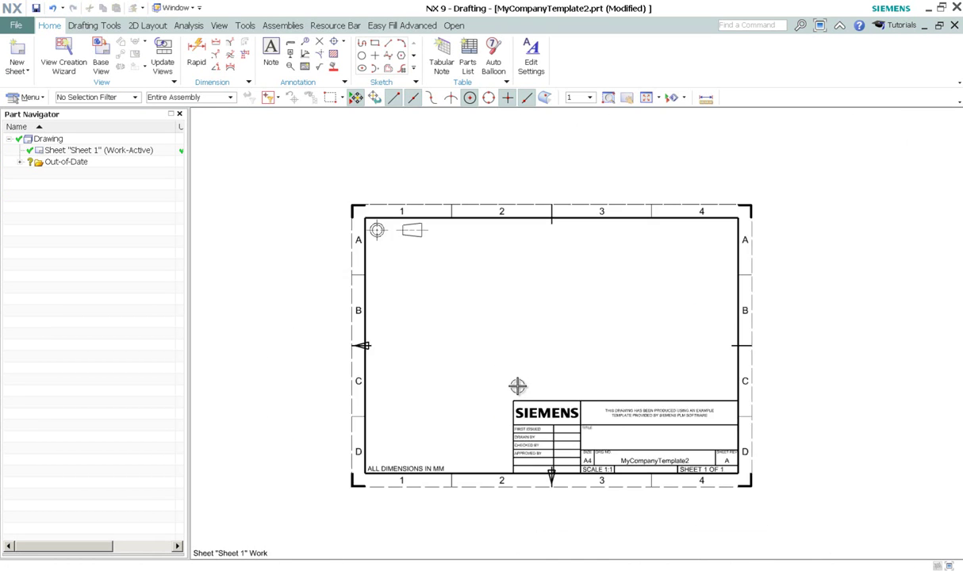
scroll(530, 390, "up", 1)
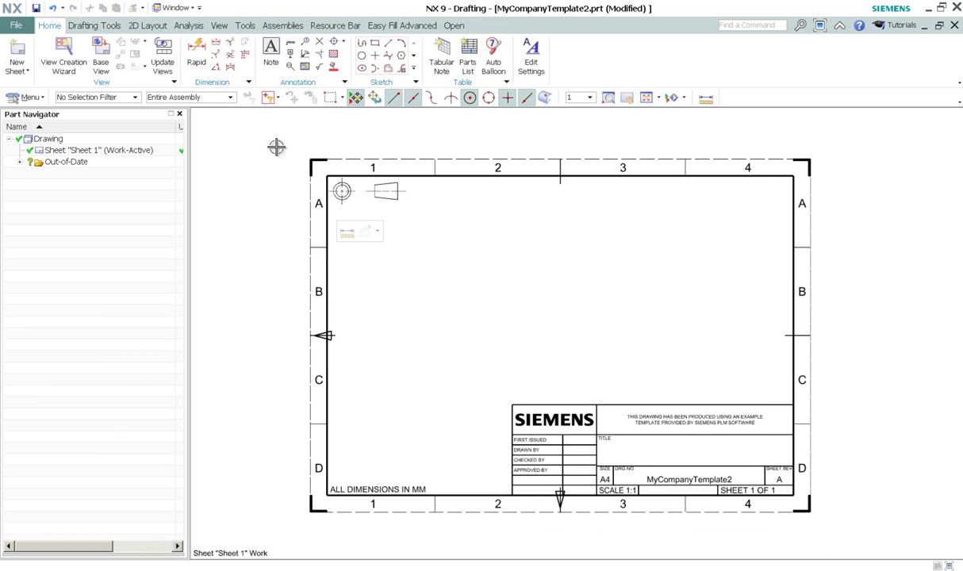
left_click_drag(276, 144, 857, 530)
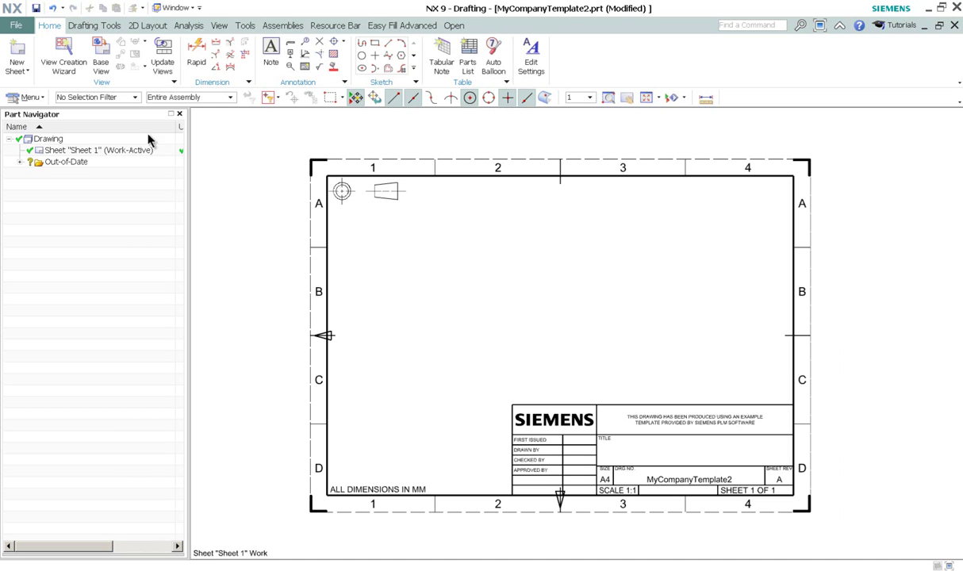
In Layer Settings, check what layer 256 holds, then clear its Visible Only setting so it's selectable.
left_click(24, 96)
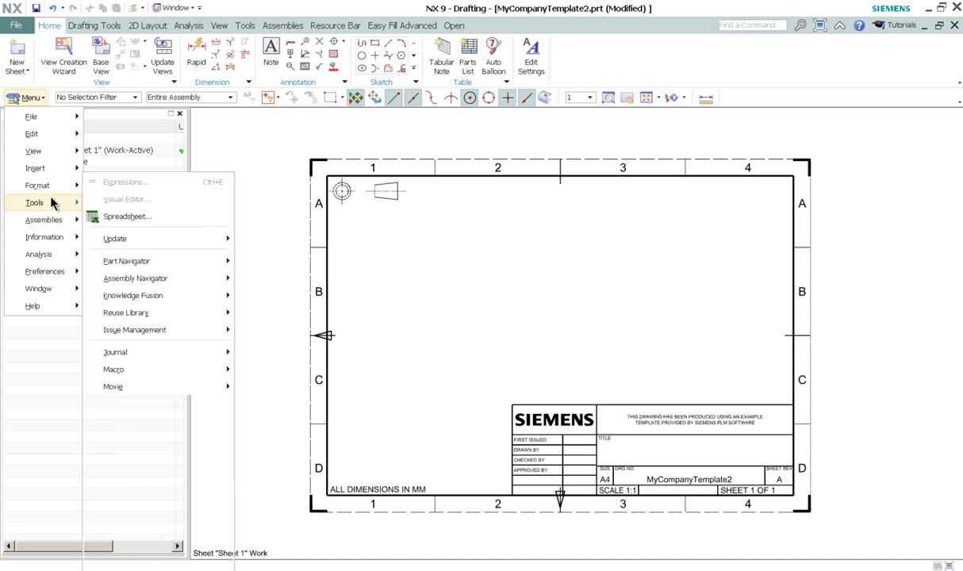
mouse_move(52, 186)
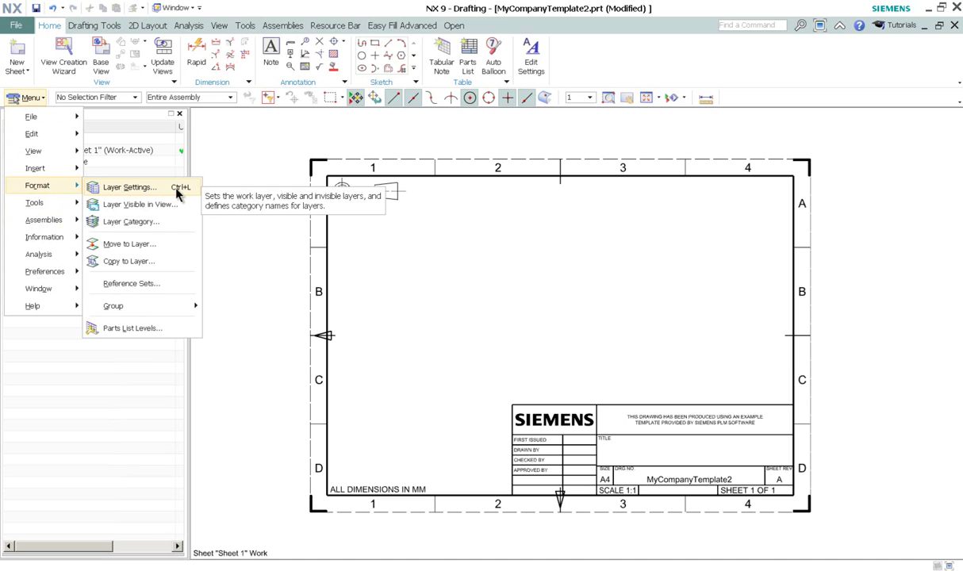
left_click(178, 189)
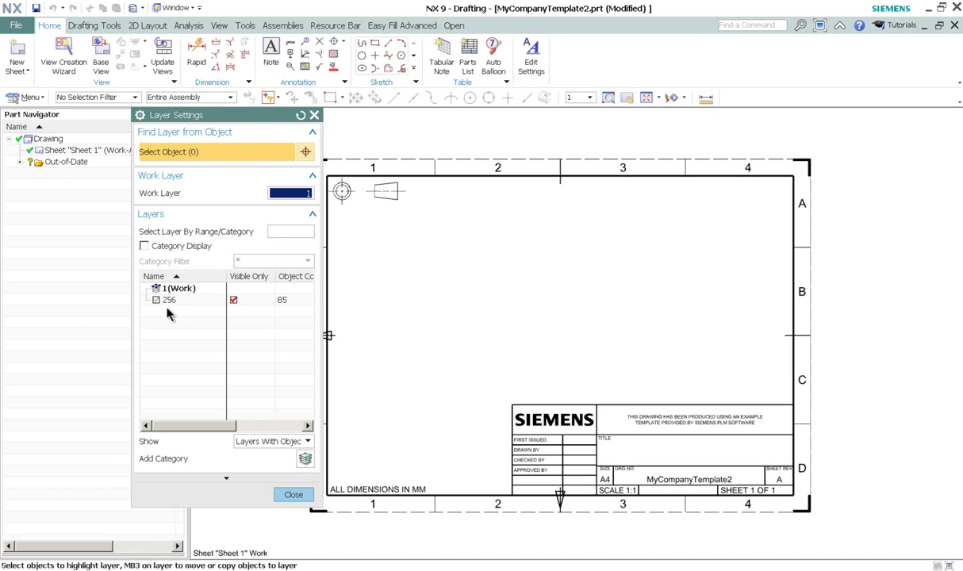
left_click(233, 303)
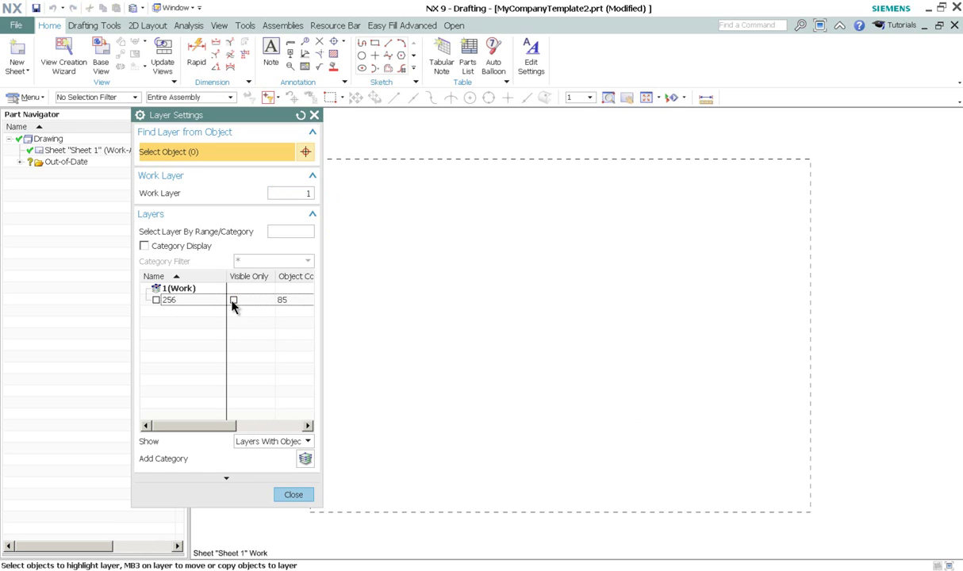
left_click(233, 303)
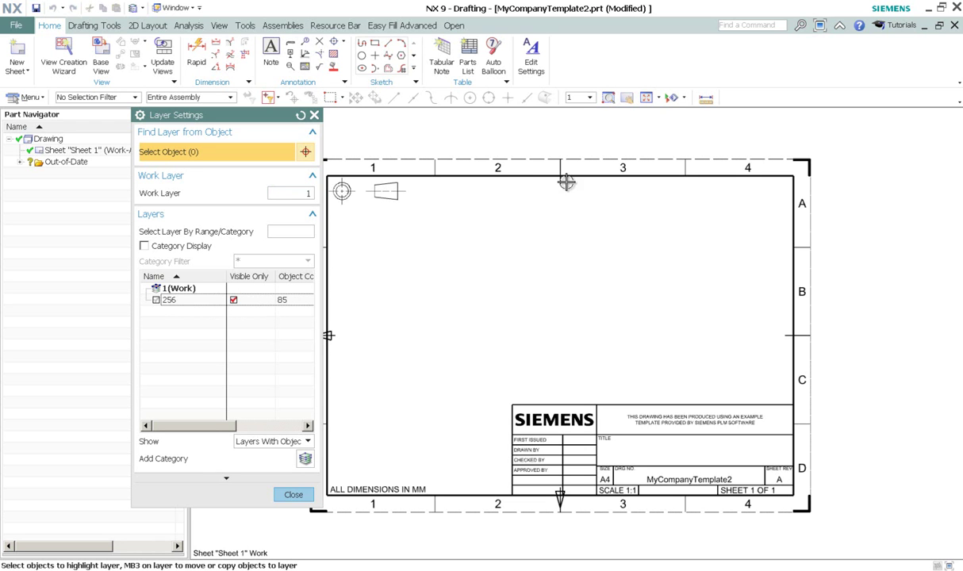
left_click(156, 300)
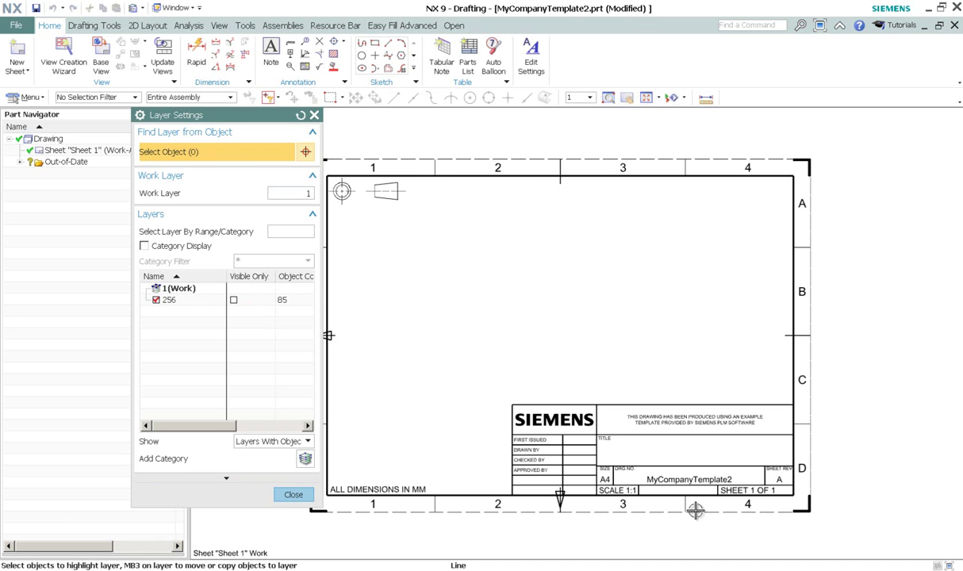
Close Layer Settings and delete the Siemens title block from the sheet.
left_click(294, 494)
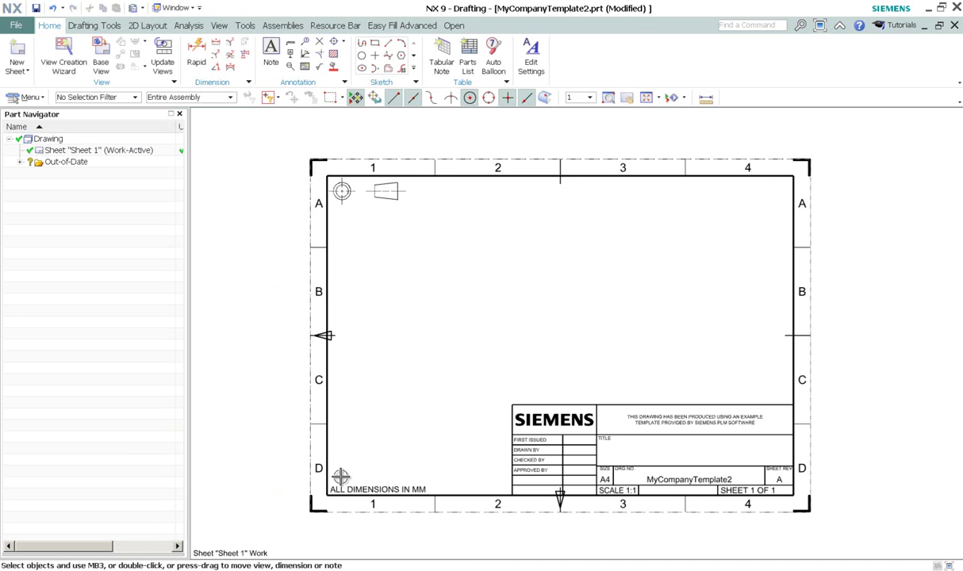
right_click(514, 433)
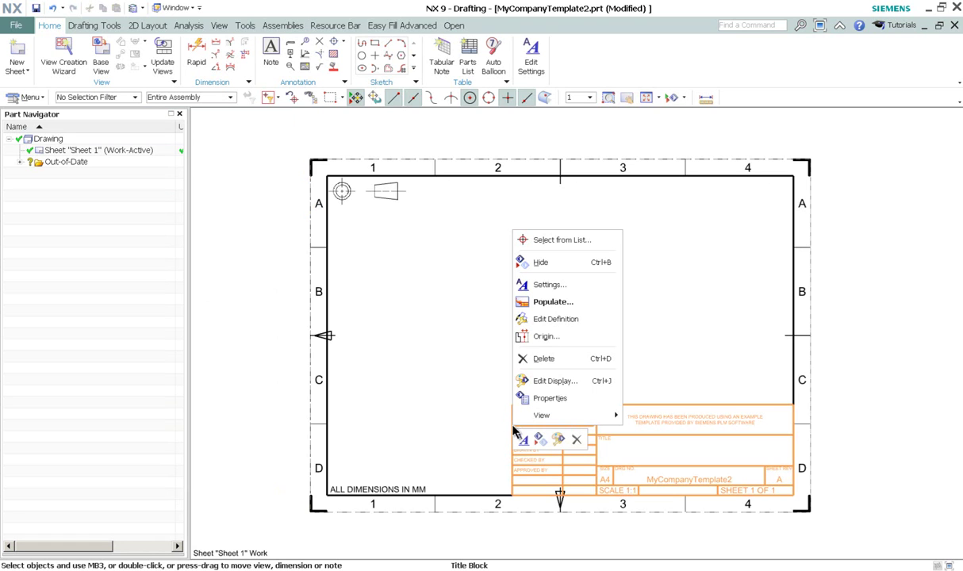
left_click(566, 359)
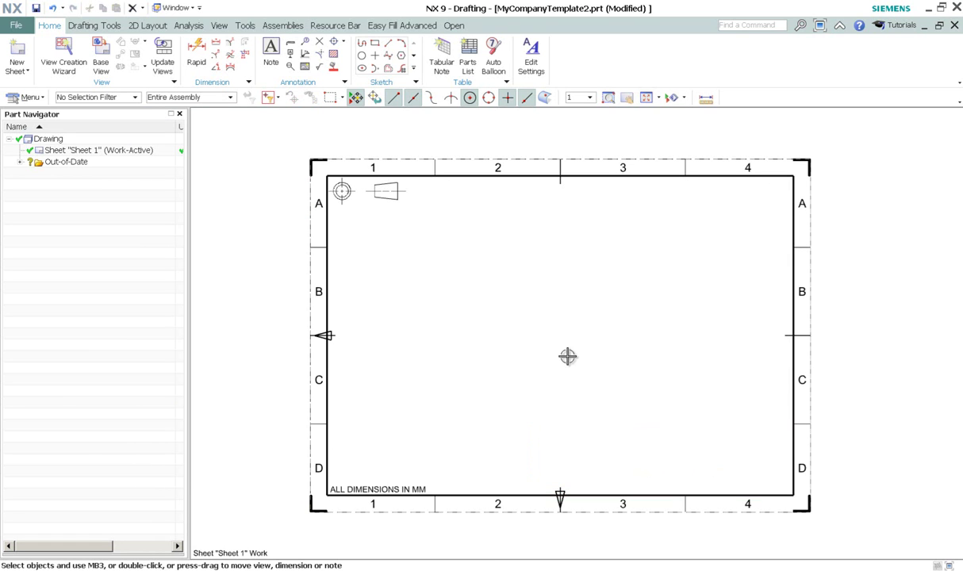
Delete the four lines of the centring arrow on the left border.
scroll(336, 336, "up", 5)
left_click(323, 334)
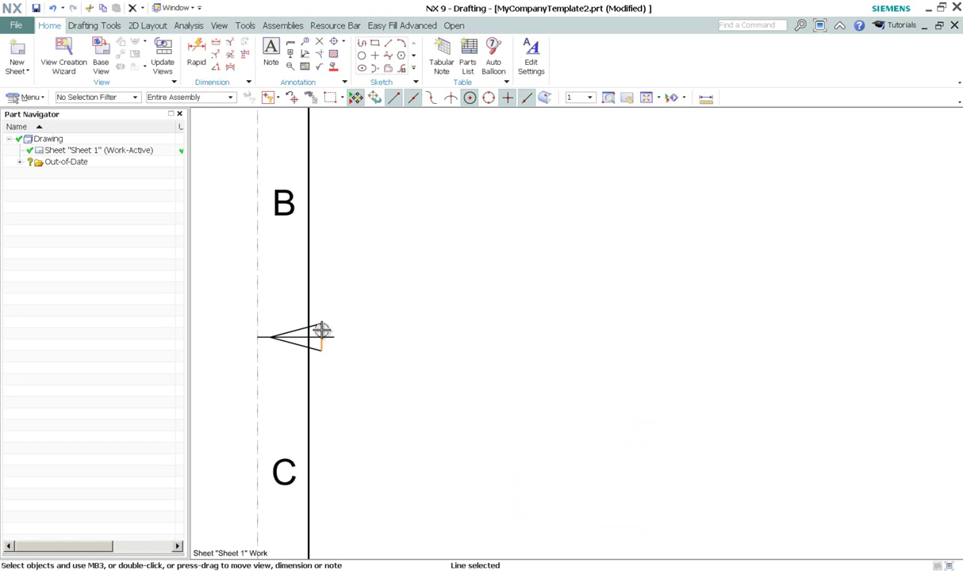
left_click(318, 328)
left_click(318, 350)
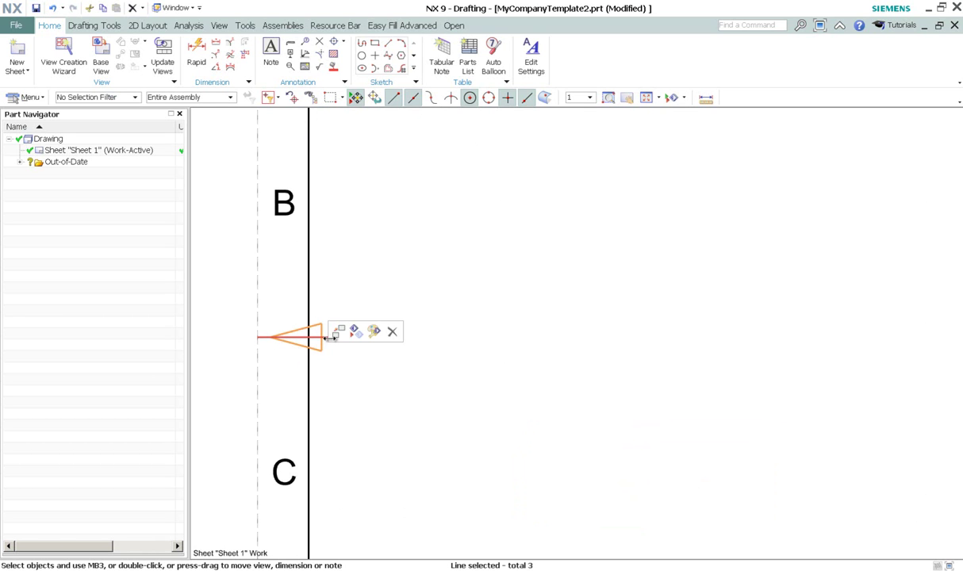
left_click(321, 337)
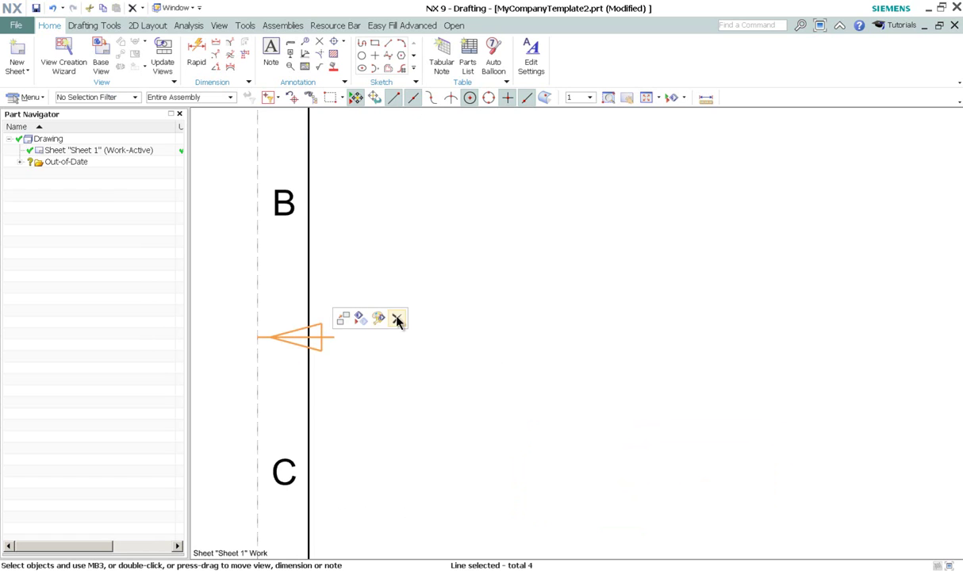
left_click(398, 319)
Delete the four lines of the centring arrow on the bottom border.
scroll(387, 340, "down", 8)
scroll(393, 376, "up", 5)
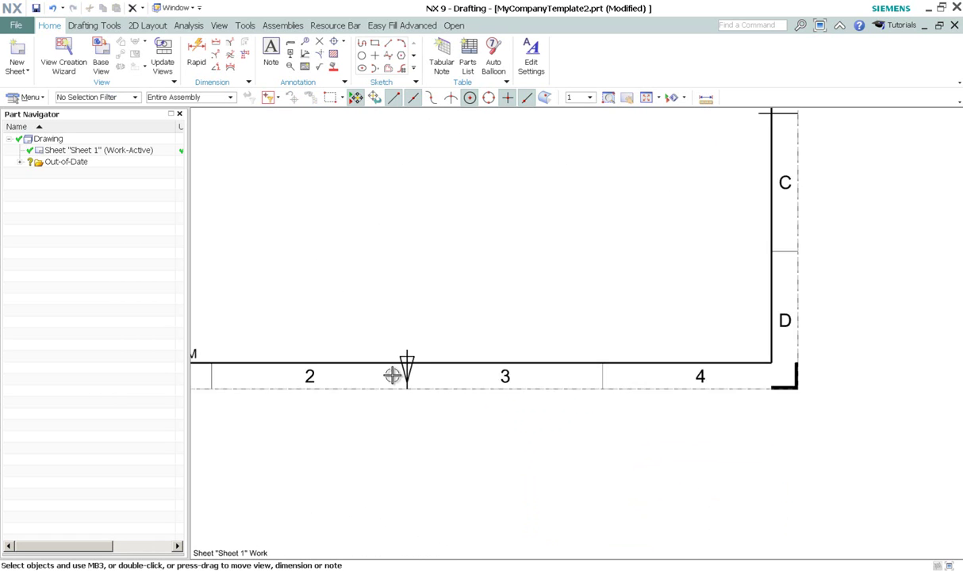
scroll(393, 376, "up", 3)
left_click(408, 340)
left_click(415, 368)
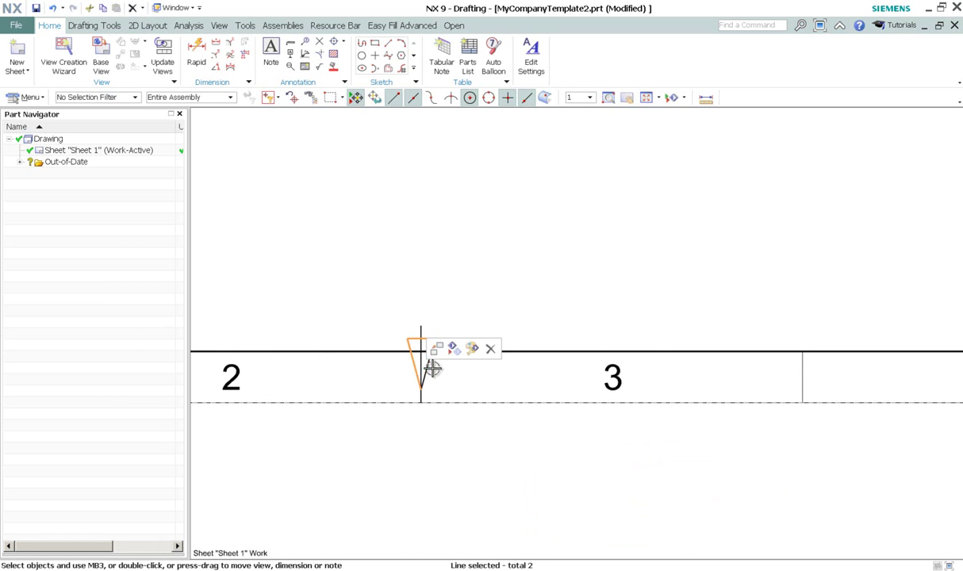
left_click(428, 367)
left_click(423, 335)
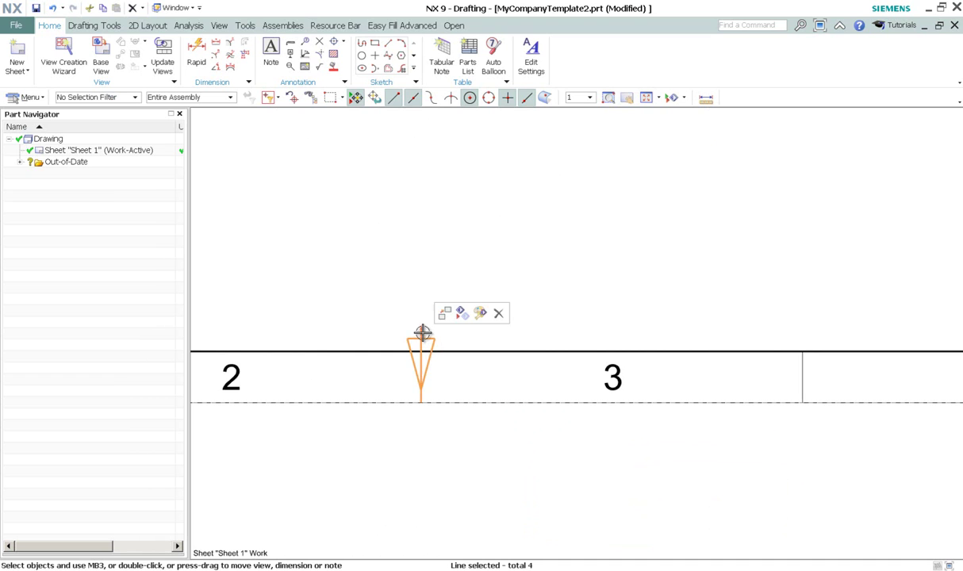
left_click(496, 316)
scroll(470, 400, "down", 8)
scroll(413, 208, "up", 2)
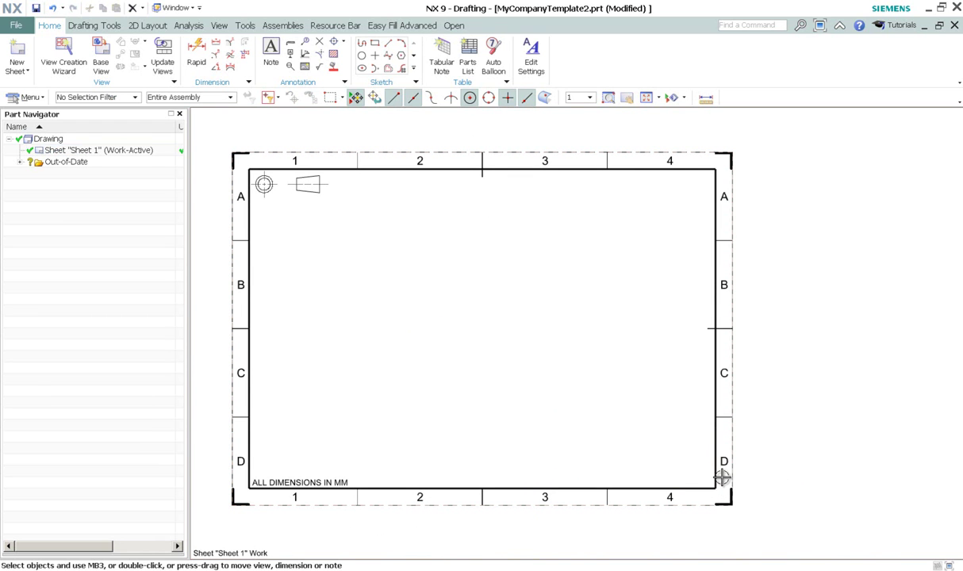
Start a tabular note anchored at its bottom-right corner.
left_click(444, 61)
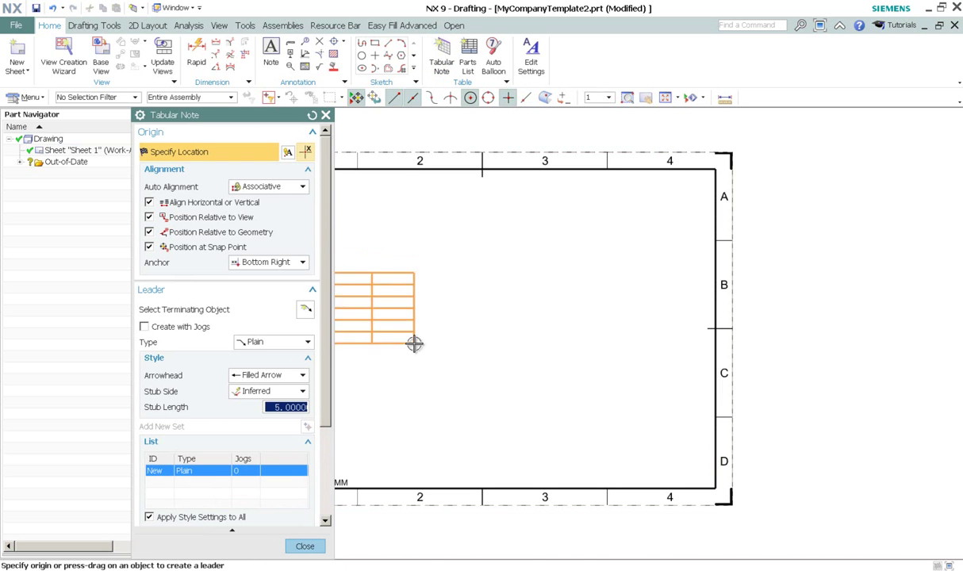
left_click(269, 264)
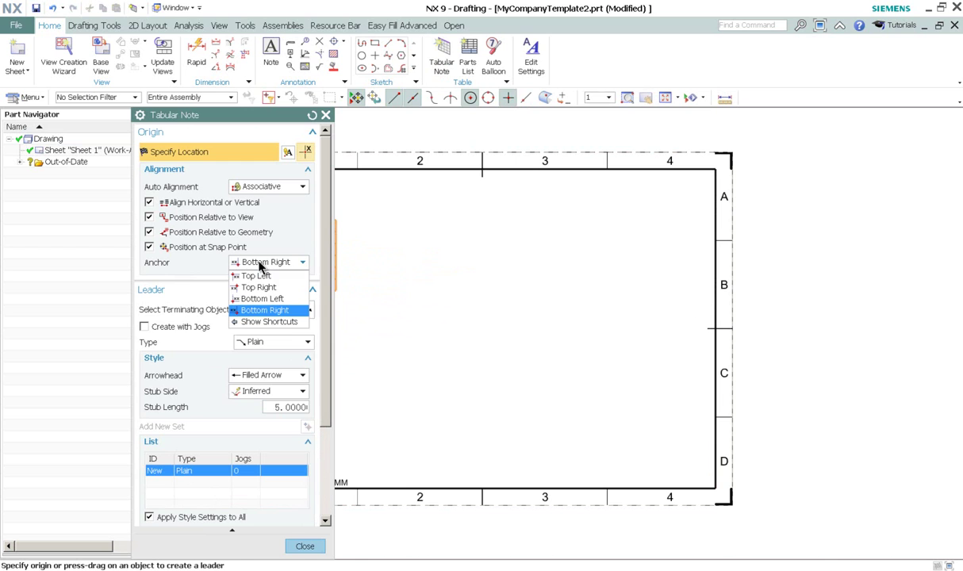
left_click(269, 310)
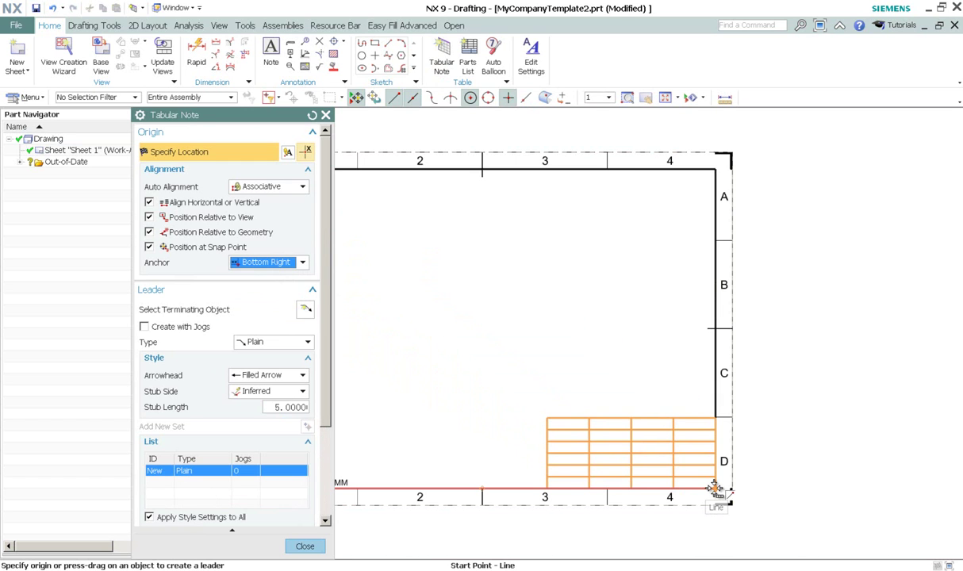
left_click_drag(322, 377, 325, 491)
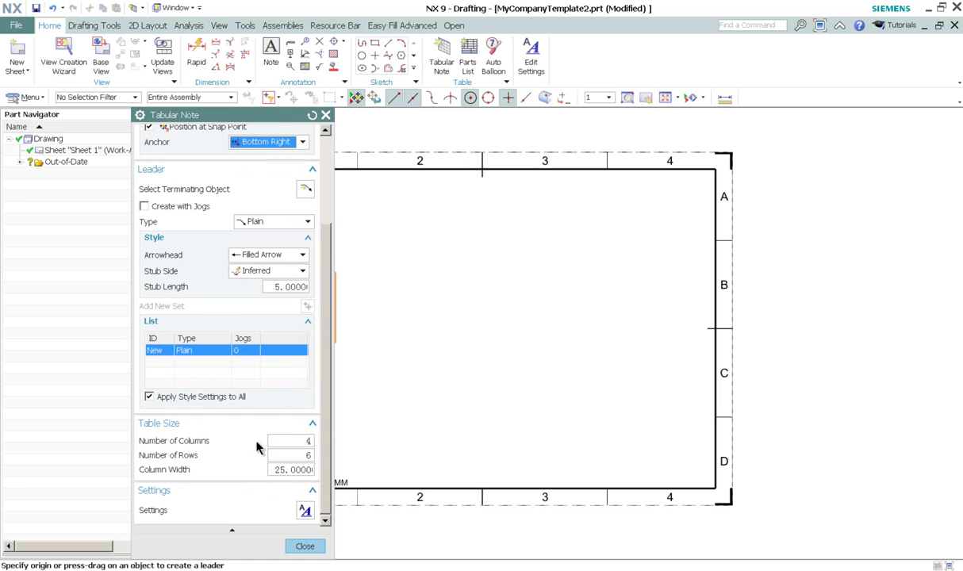
Make the table 5 columns by 8 rows with 25 column width, placed at the border's bottom-right corner.
left_click(293, 442)
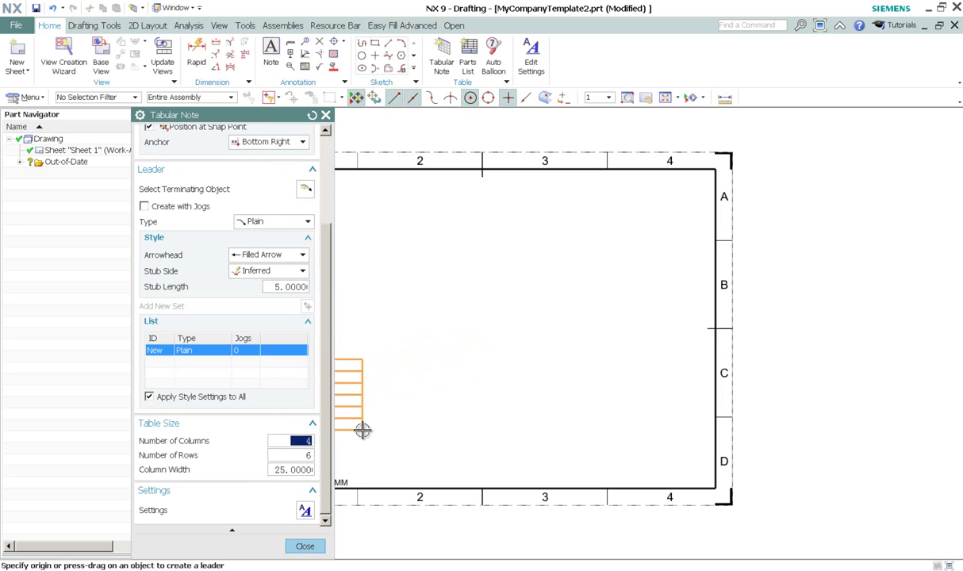
type("5")
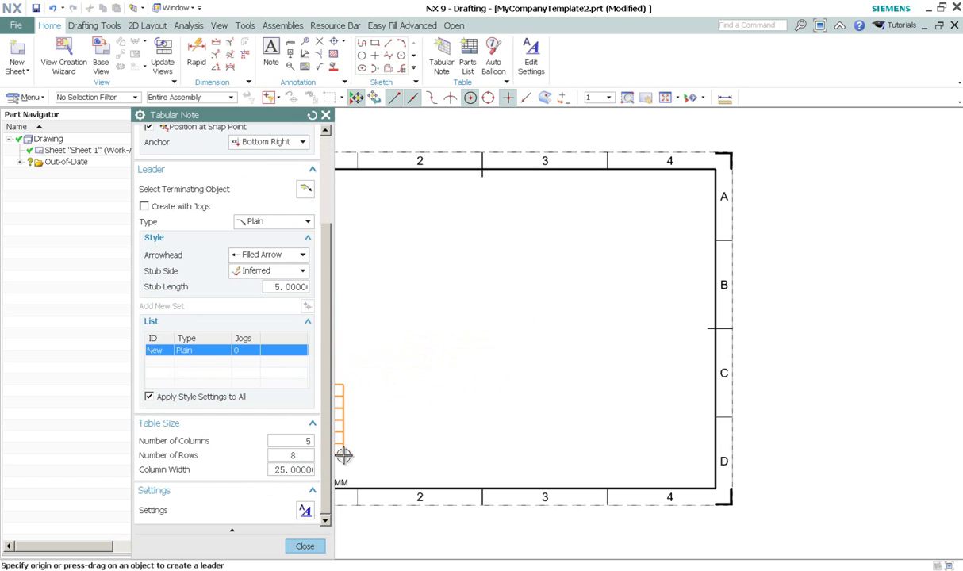
key("Tab")
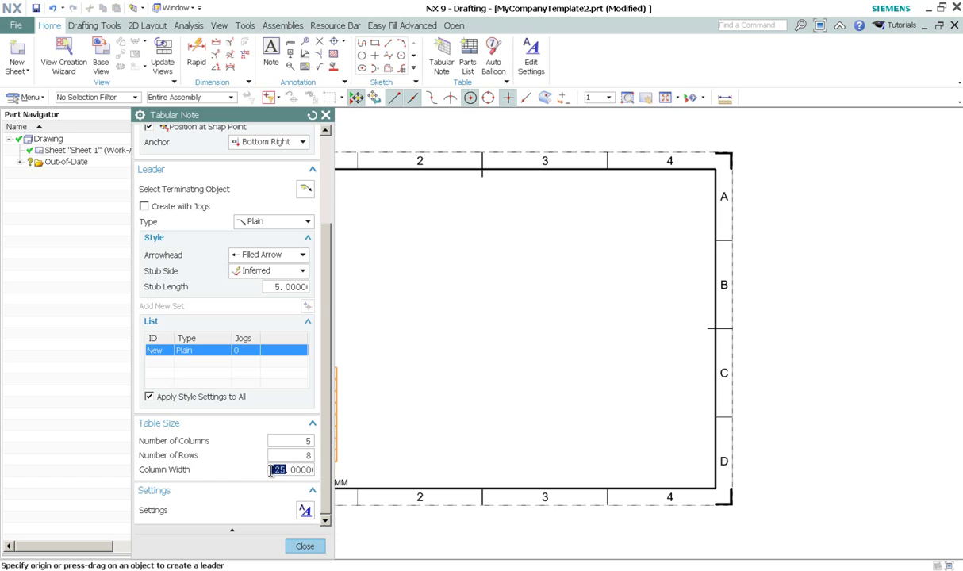
key("Return")
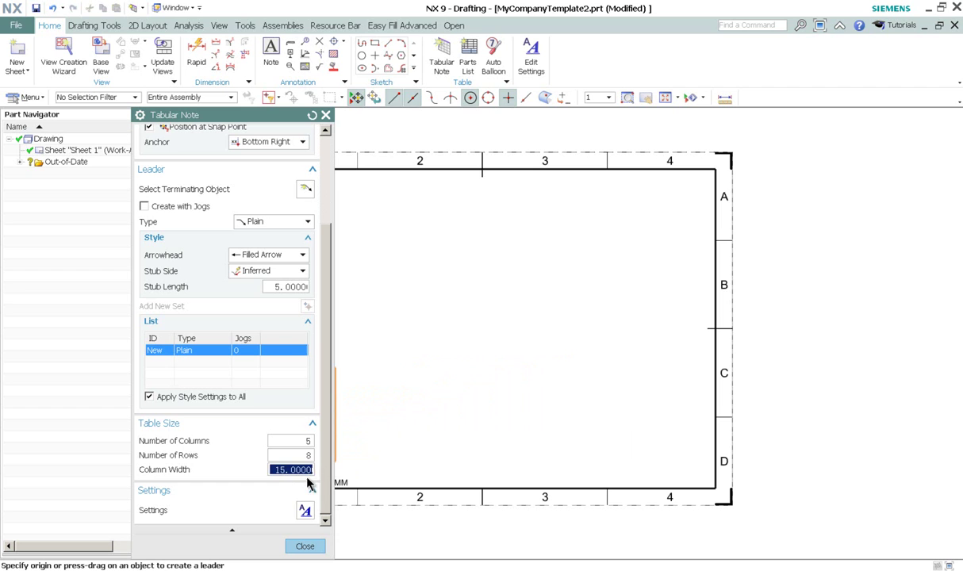
type("25")
key("Return")
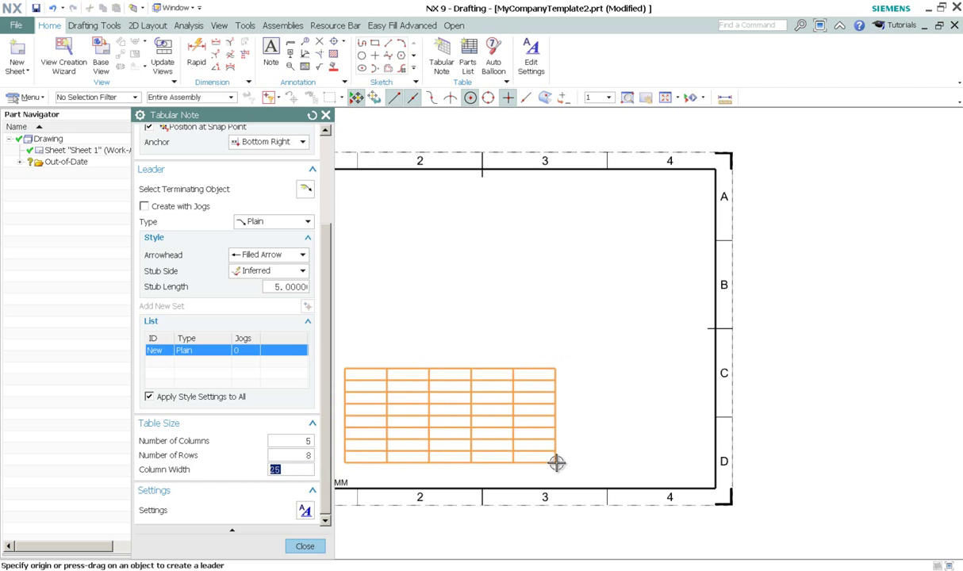
left_click(715, 486)
left_click(757, 475)
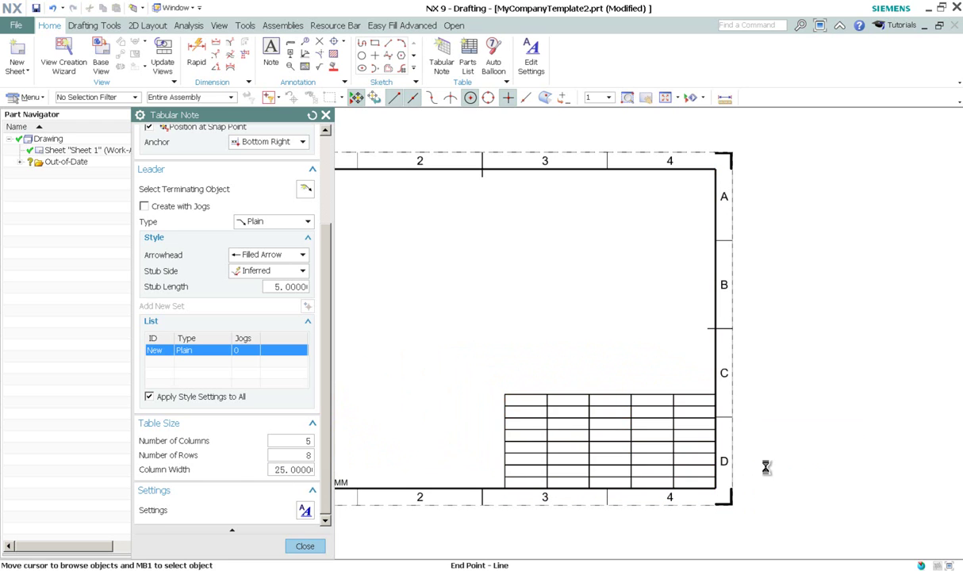
Finish table placement and enter 'Company Name' in the table's top-left cell.
left_click(304, 546)
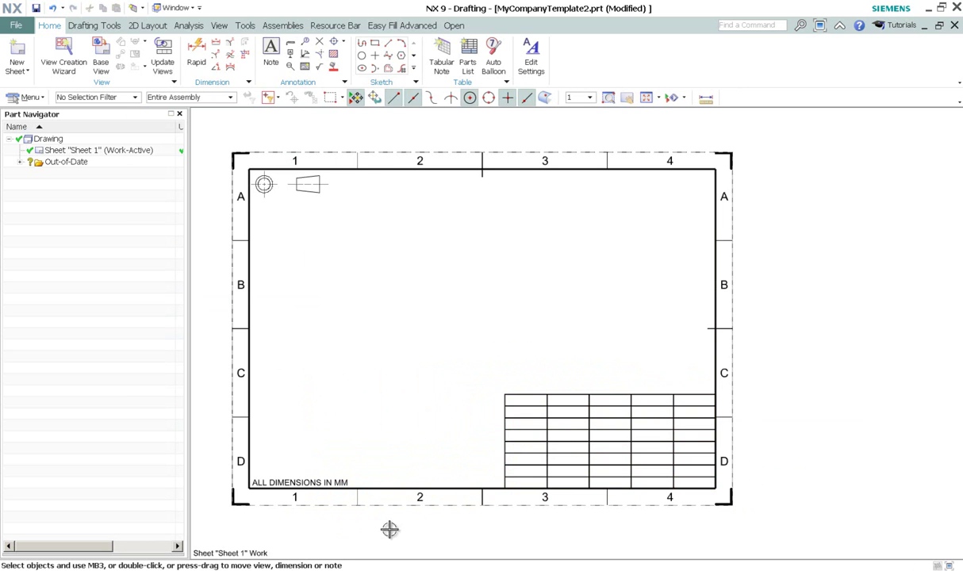
left_click(526, 403)
right_click(527, 404)
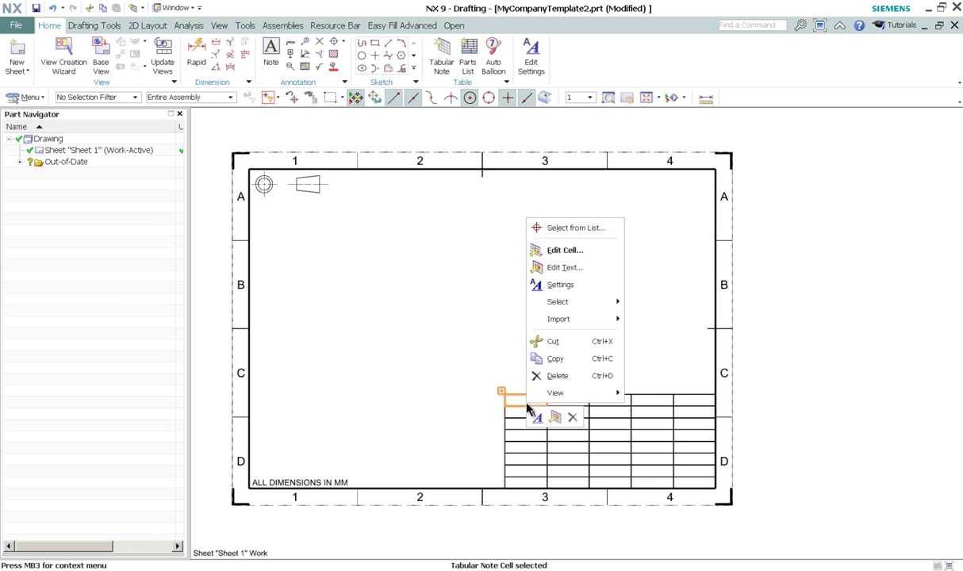
left_click(563, 251)
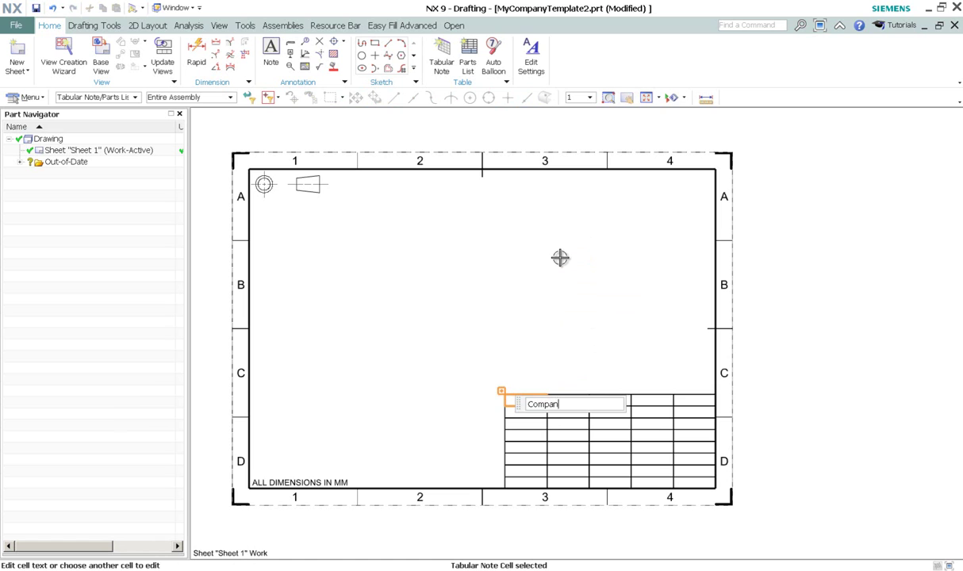
key("Return")
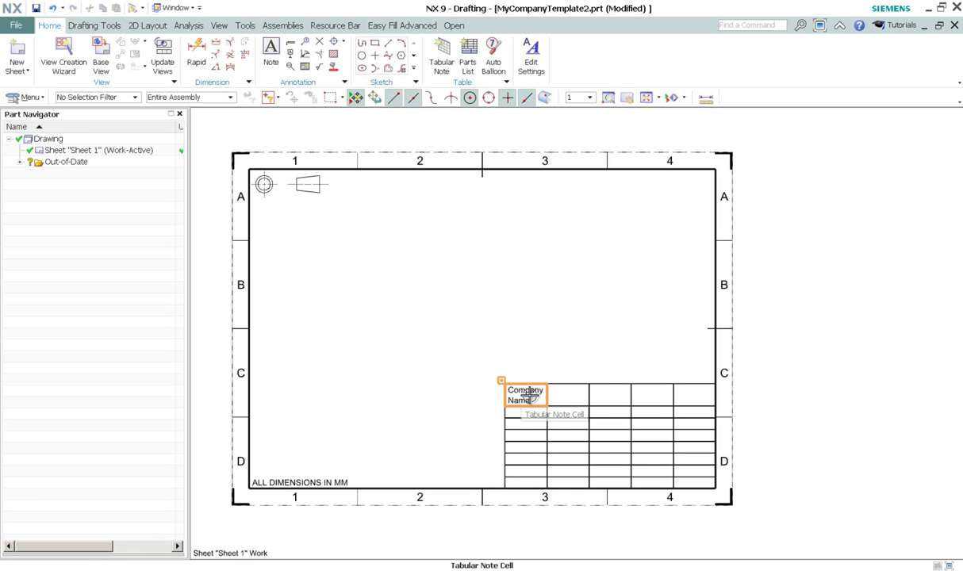
Merge the three cells right of Company Name and enter 'Dream Technology Sys' in the merged cell.
right_click(560, 401)
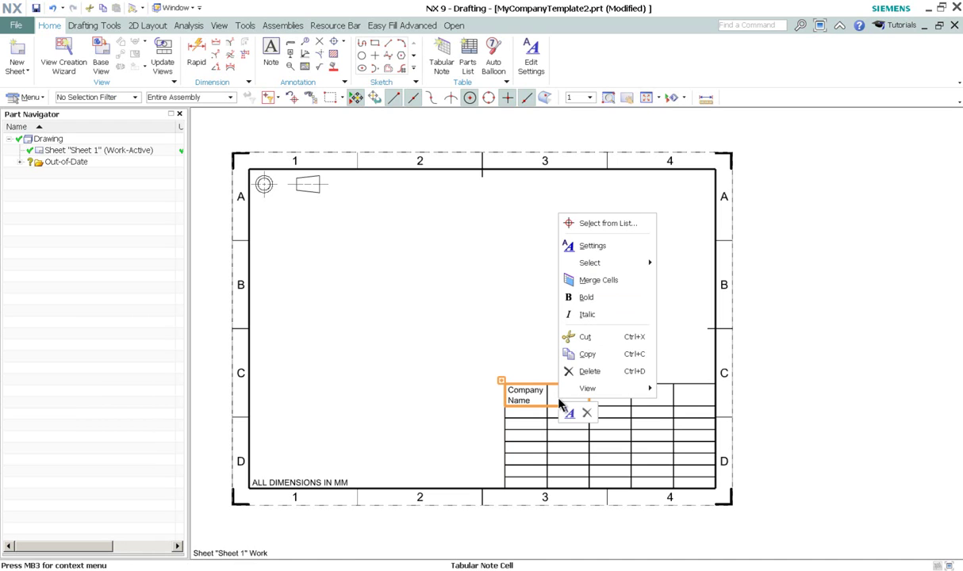
left_click(606, 280)
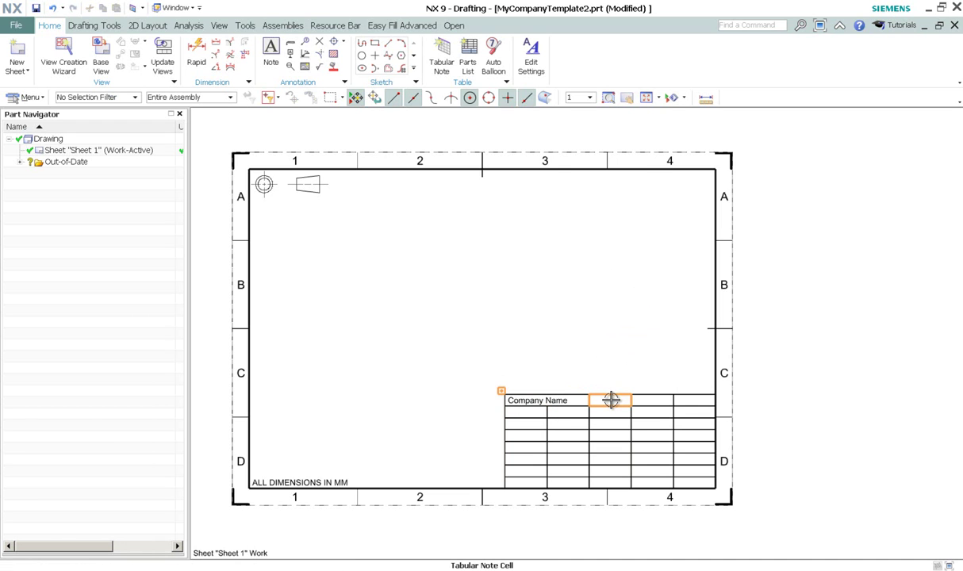
left_click_drag(611, 400, 686, 404)
right_click(686, 404)
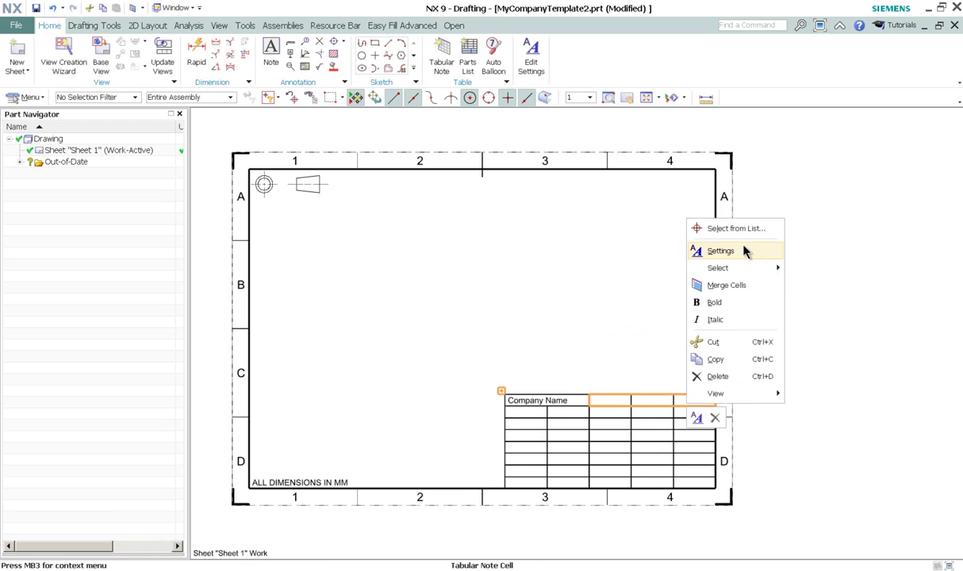
left_click(714, 285)
right_click(628, 400)
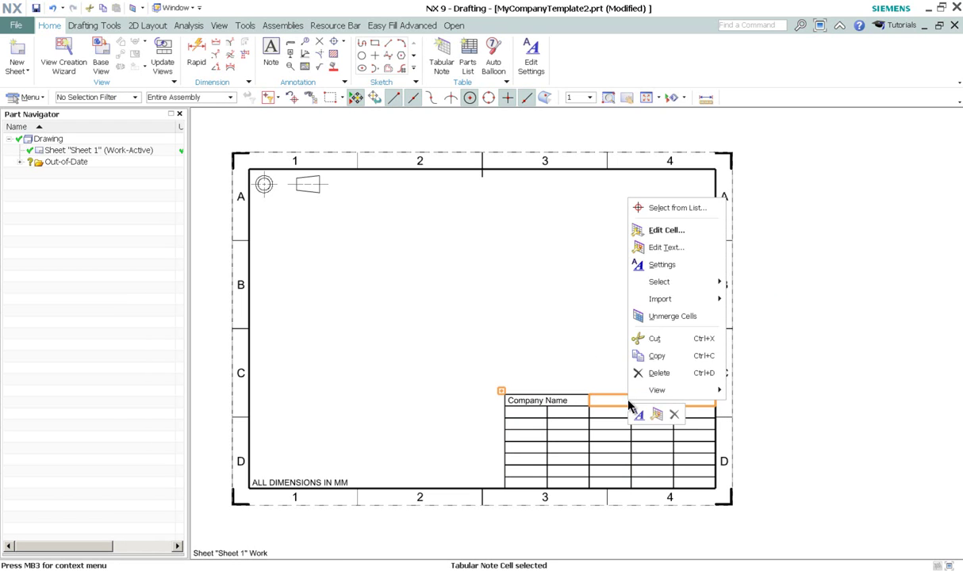
left_click(647, 230)
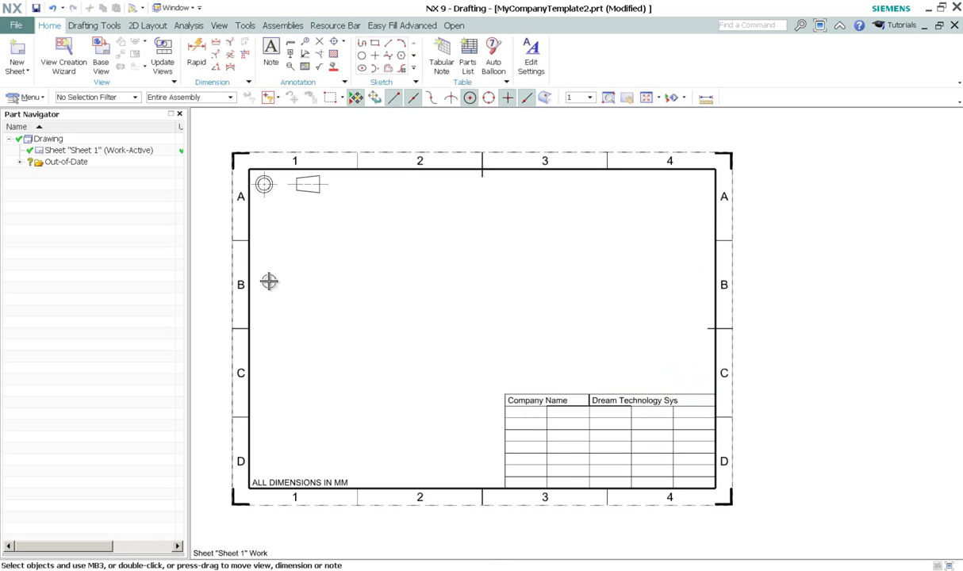
Insert the PNG image Logo.png from the Pictures\Work folder onto the sheet.
left_click(27, 98)
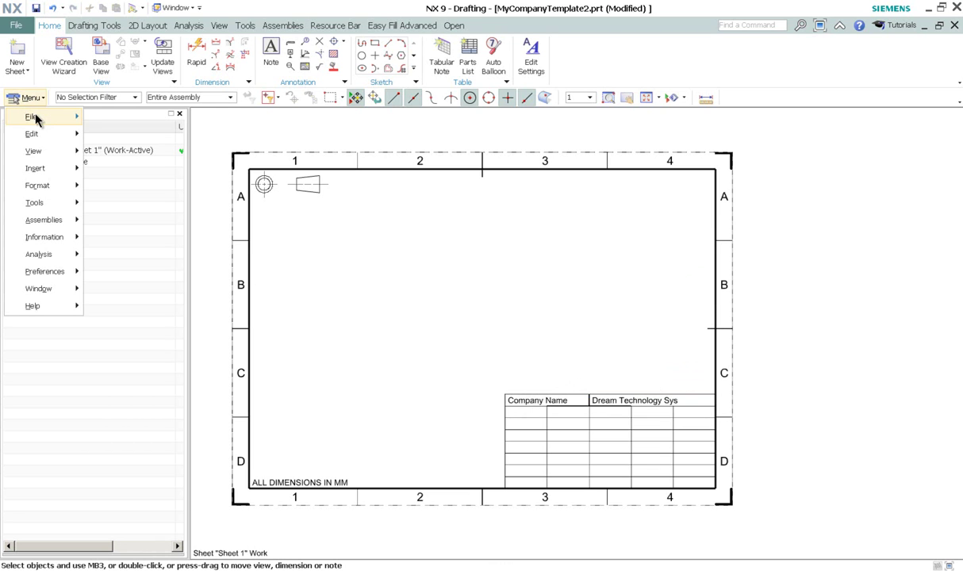
mouse_move(45, 168)
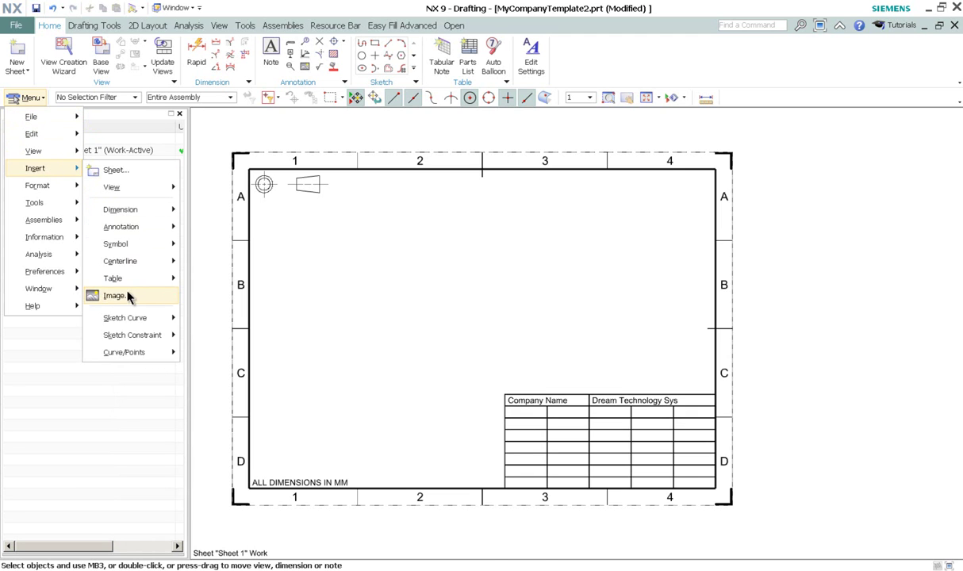
left_click(119, 295)
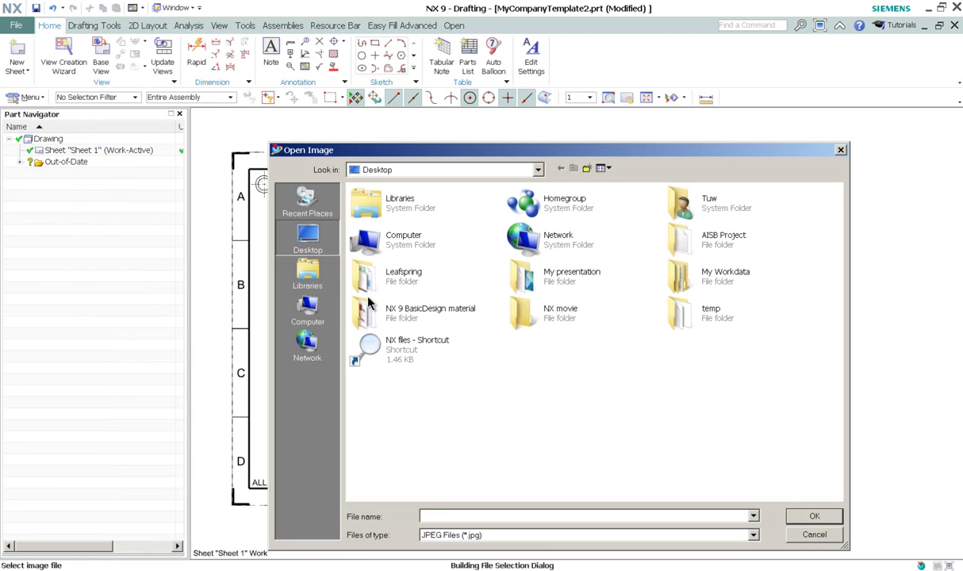
left_click(313, 308)
left_click(318, 291)
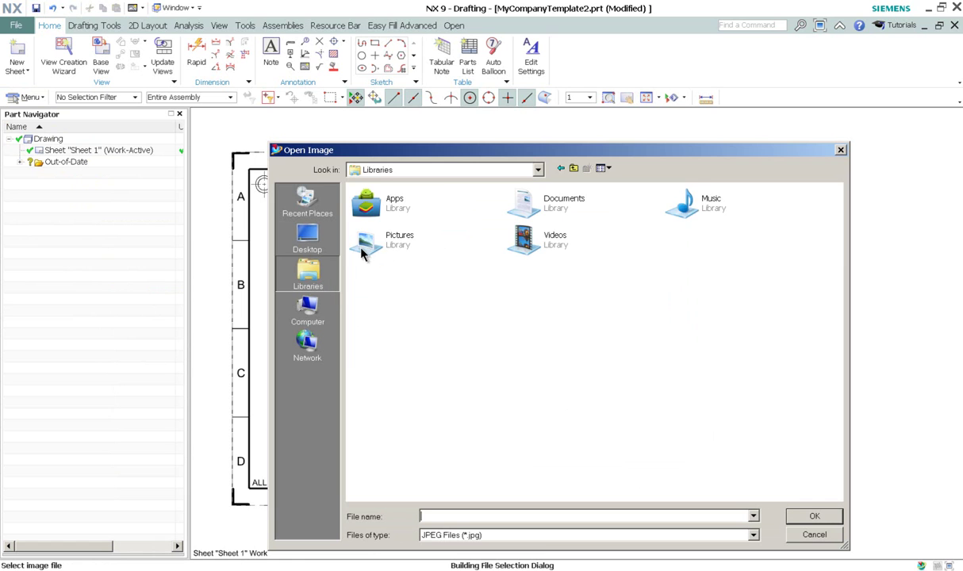
double_click(366, 248)
left_click(555, 231)
double_click(551, 229)
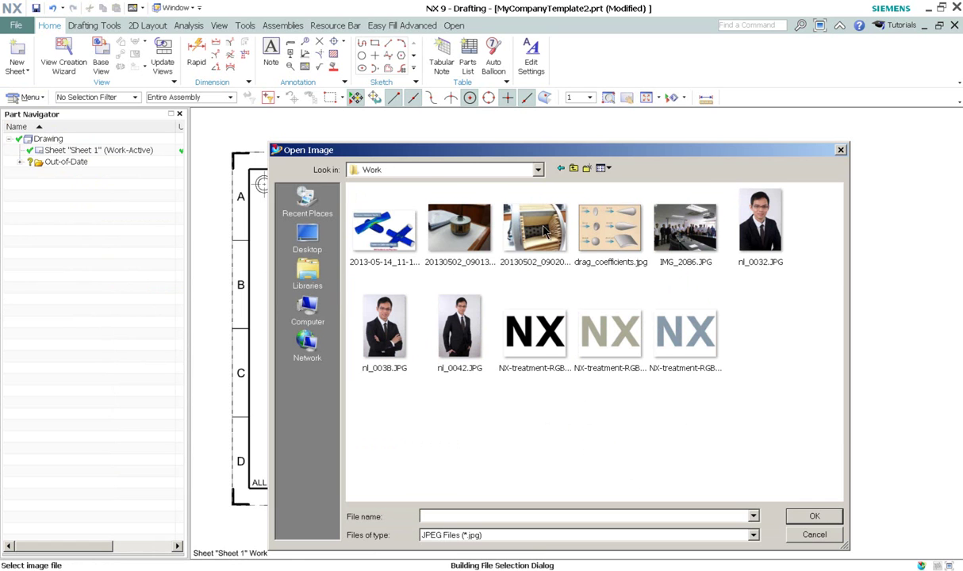
left_click(521, 536)
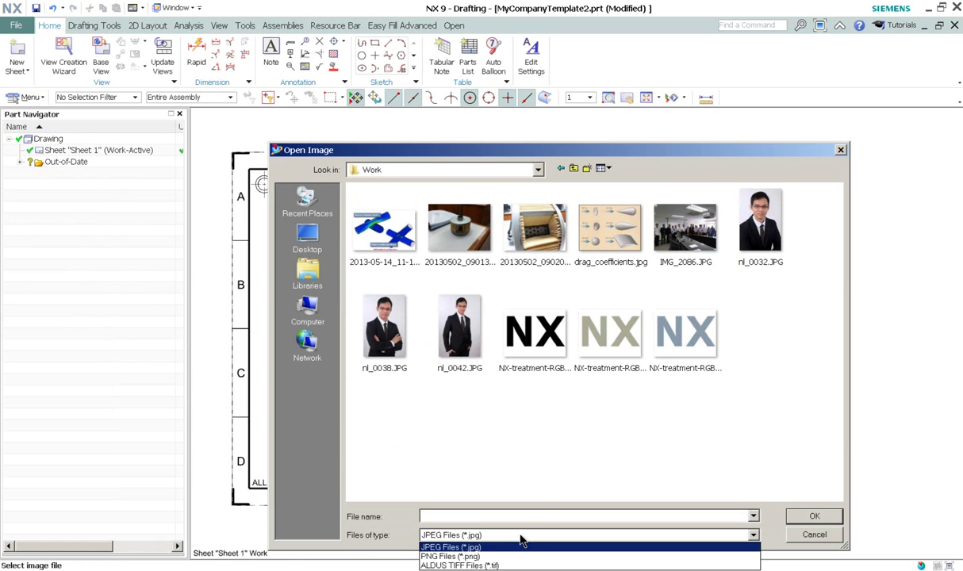
left_click(495, 557)
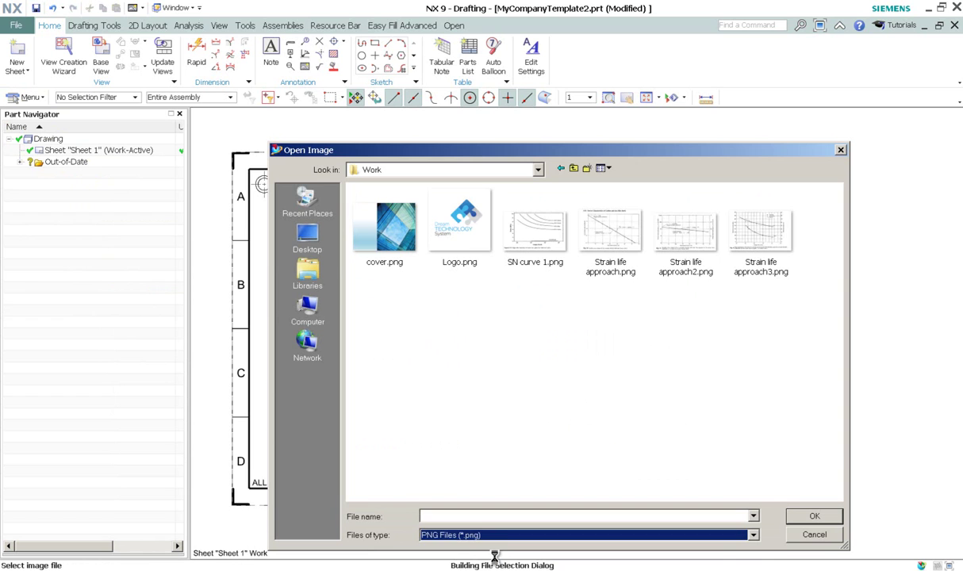
left_click(441, 217)
left_click(804, 516)
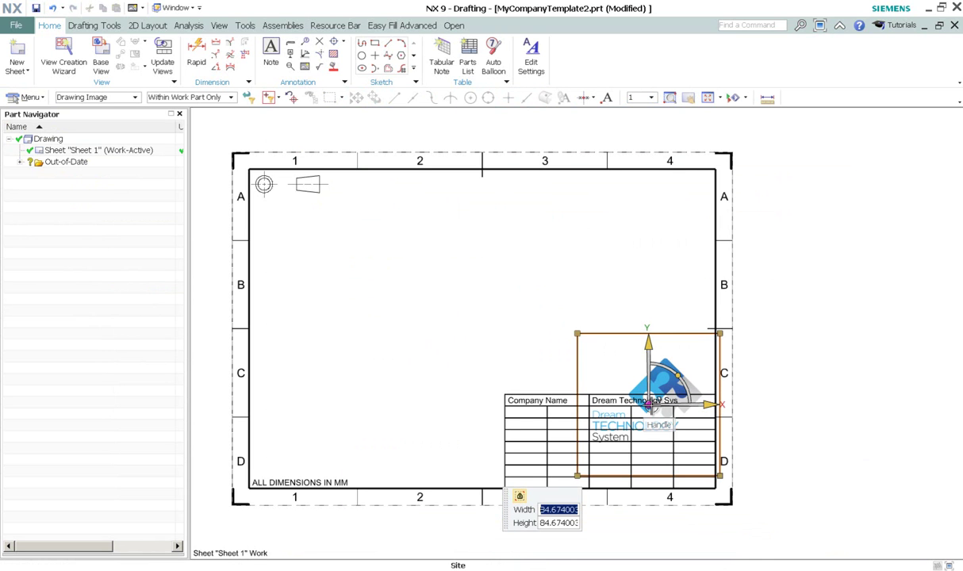
Move the logo's origin to its left edge and scale it down toward the title block.
left_click_drag(651, 381, 399, 393)
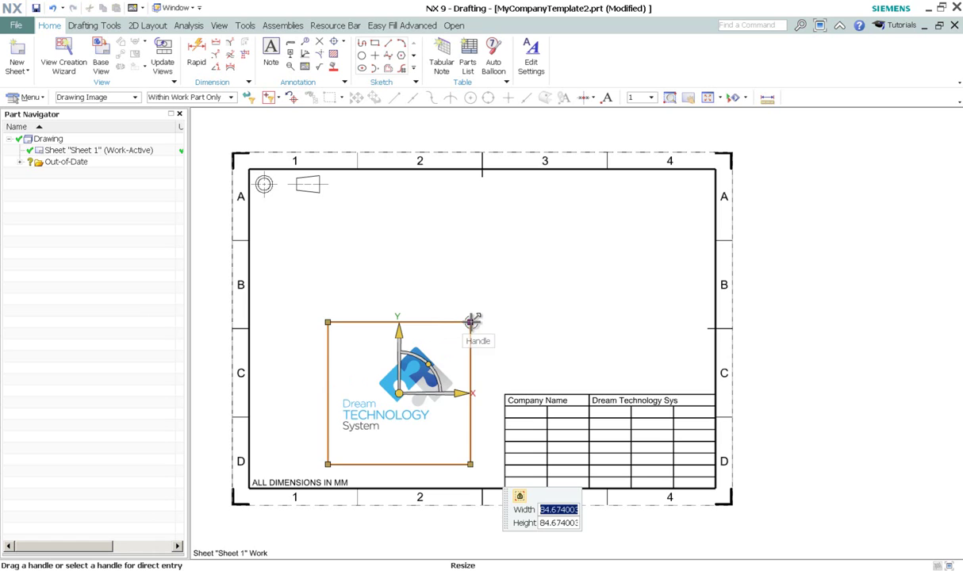
left_click_drag(471, 322, 448, 349)
scroll(424, 414, "up", 2)
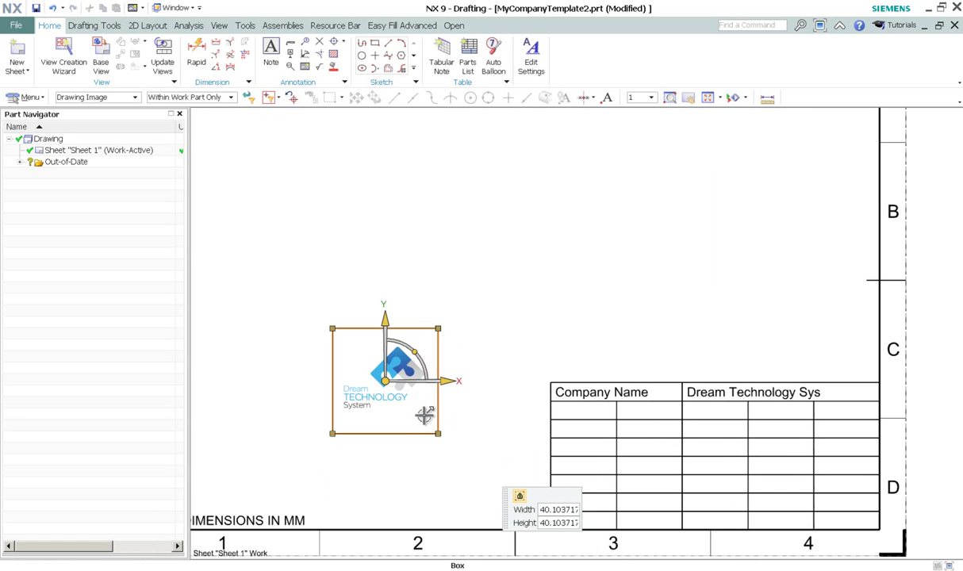
key("Tab")
left_click_drag(377, 397, 432, 467)
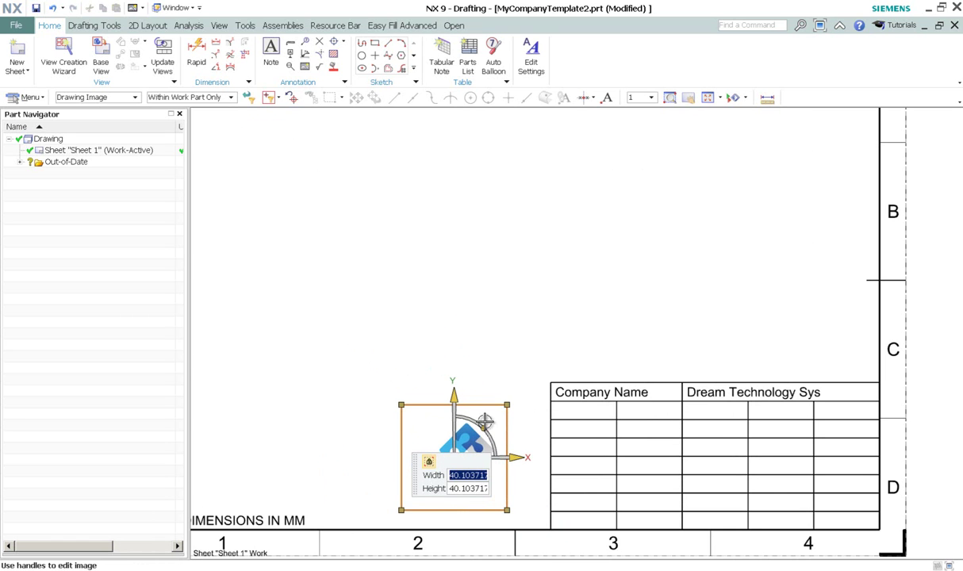
left_click_drag(507, 402, 492, 419)
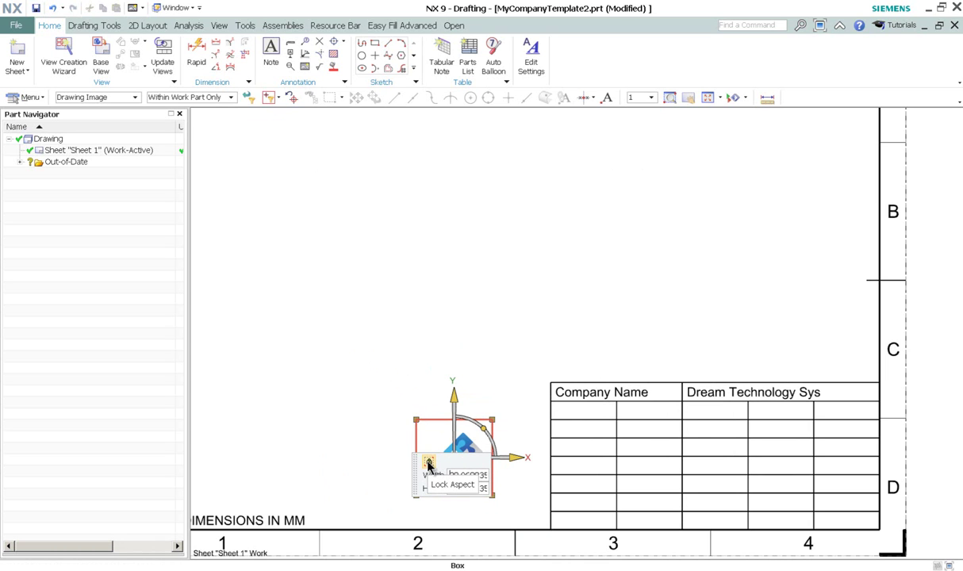
Unlock the aspect ratio and resize the logo to about 37.7 × 29.7, then finish editing.
left_click(428, 465)
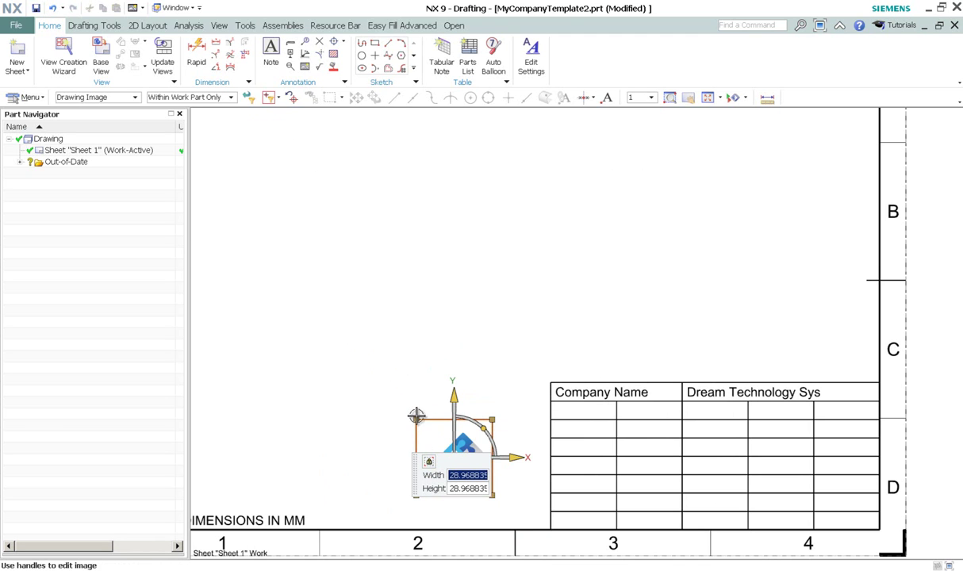
left_click_drag(415, 420, 386, 405)
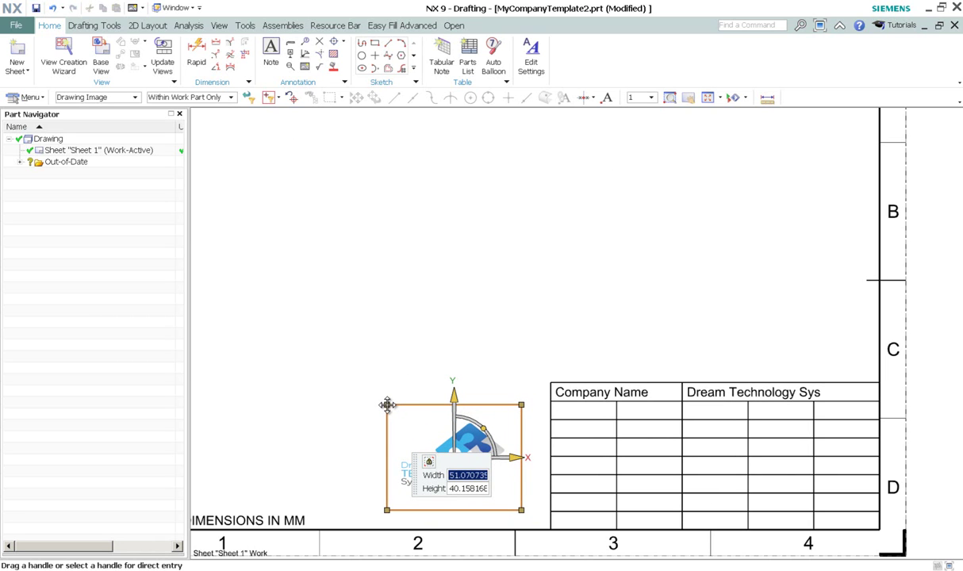
left_click(428, 463)
mouse_move(387, 403)
left_mouse_down()
mouse_move(402, 404)
mouse_move(381, 414)
mouse_move(331, 398)
mouse_move(387, 406)
left_mouse_up()
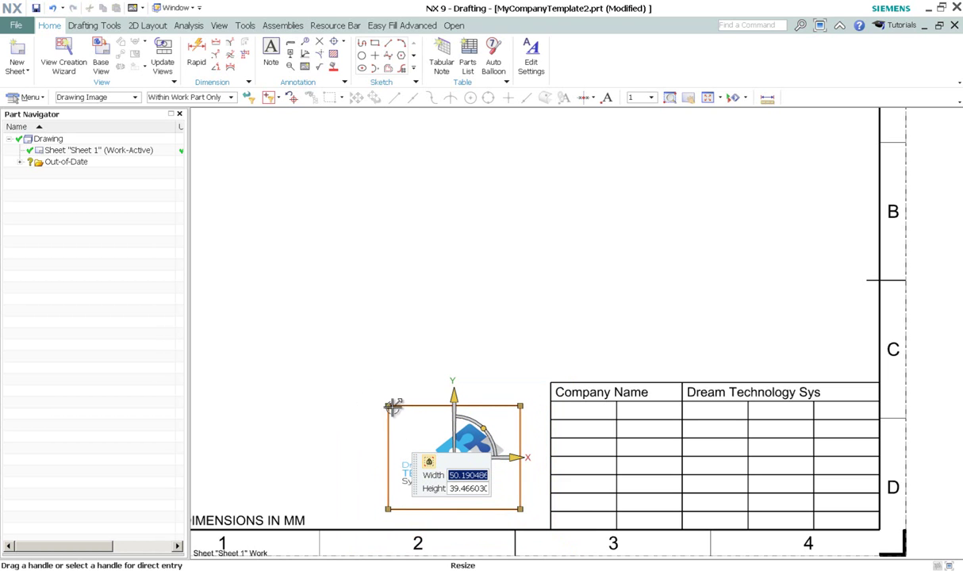
left_click_drag(388, 406, 401, 417)
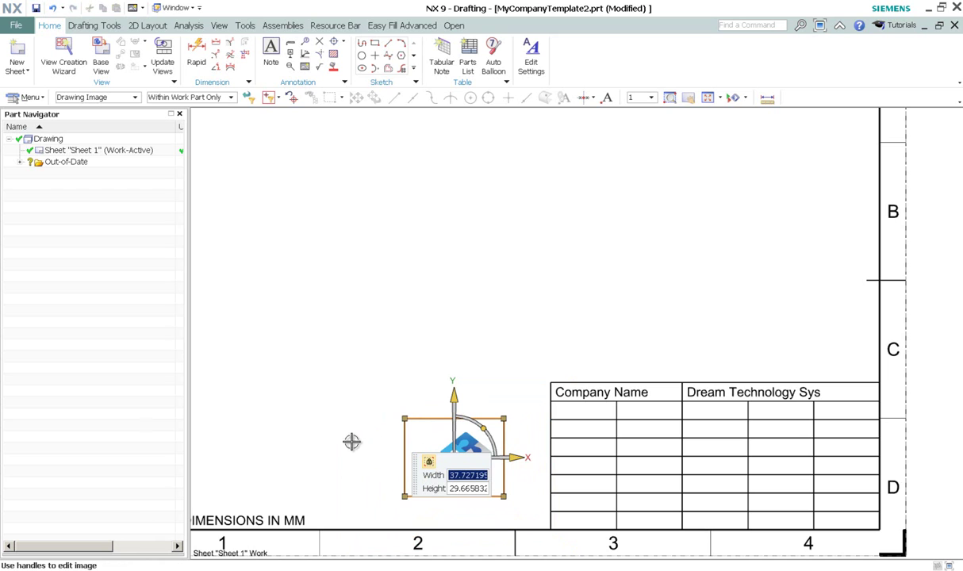
left_click(384, 370)
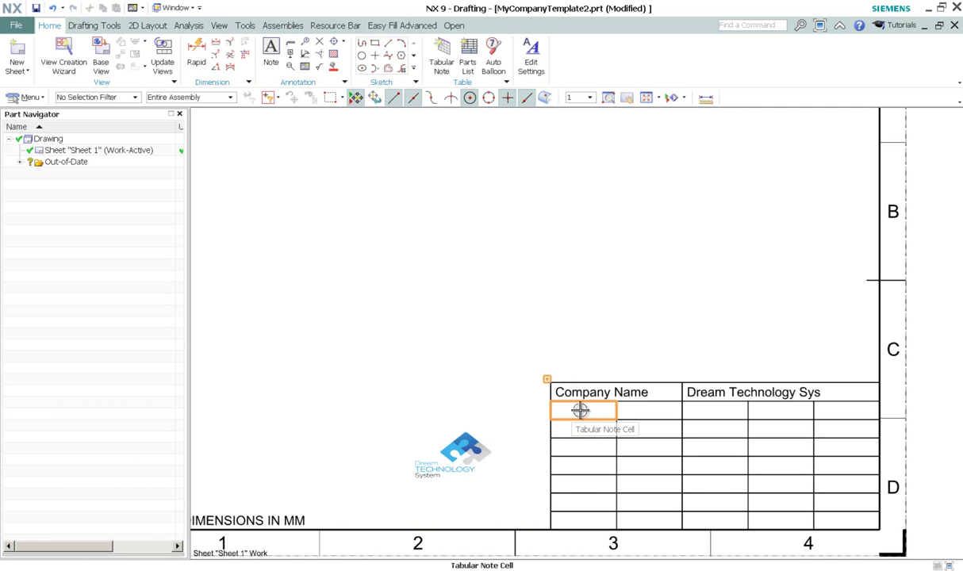
Merge the 2-by-4 cell block under Company Name into one cell.
left_click_drag(581, 410, 636, 474)
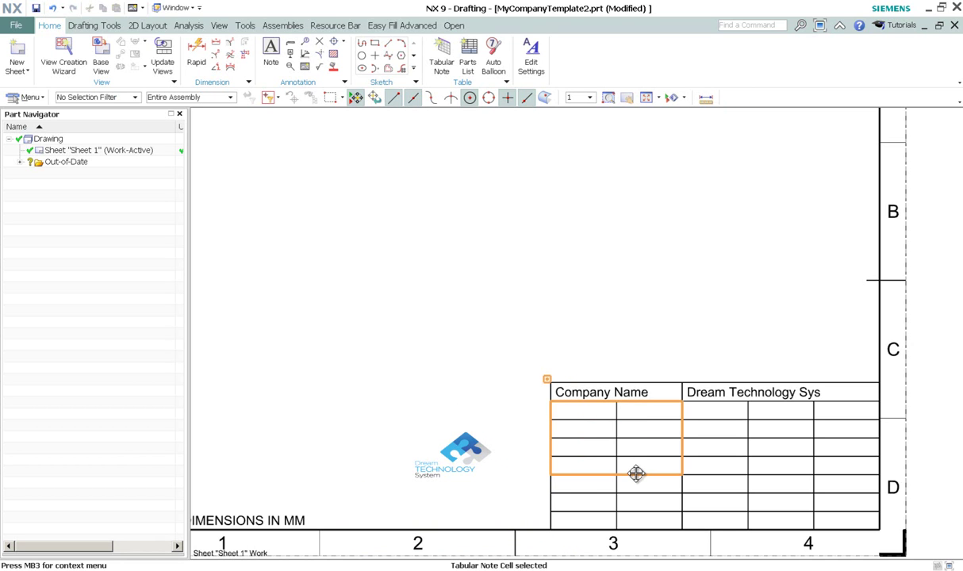
right_click(635, 468)
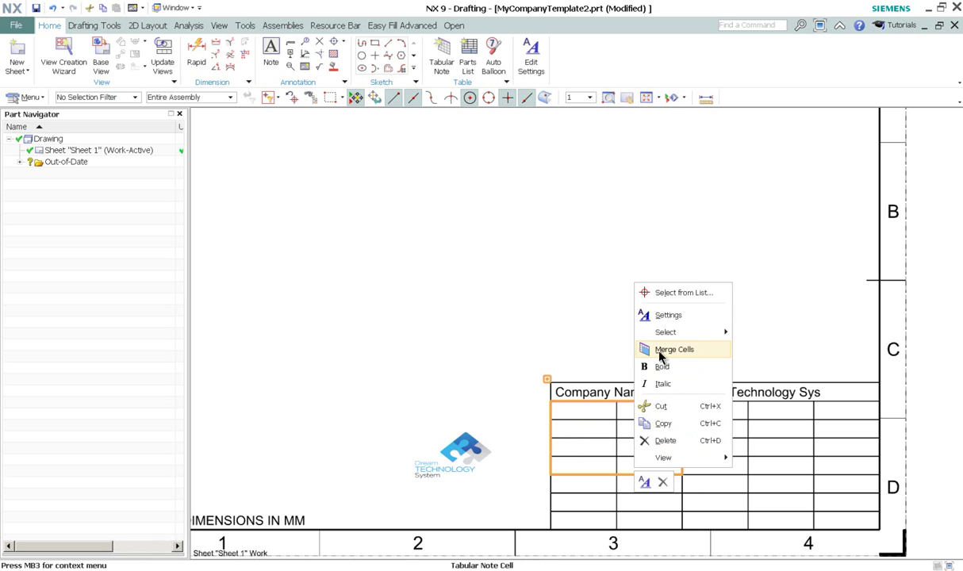
left_click(647, 347)
Move the logo into the merged cell under Company Name.
left_click_drag(452, 454, 612, 441)
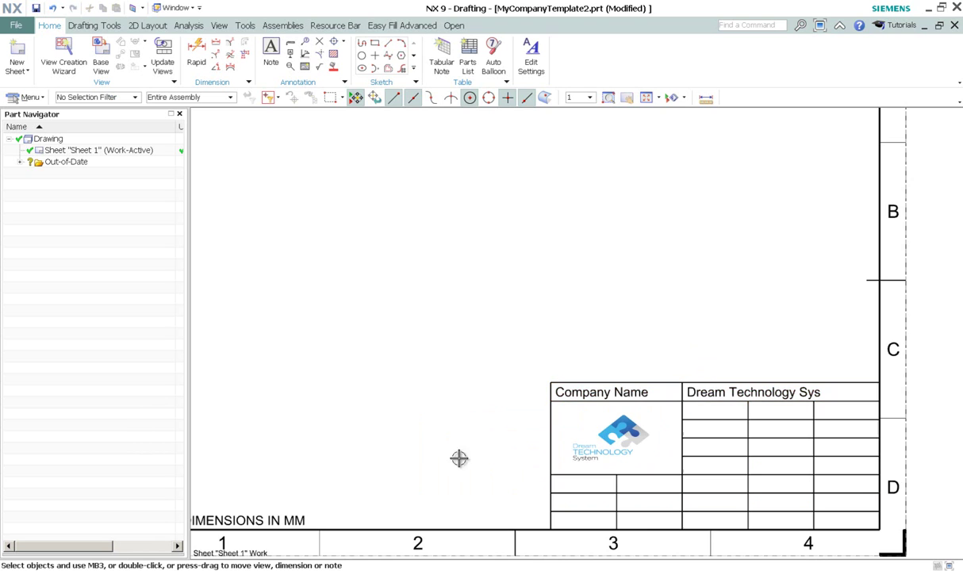
scroll(557, 511, "down", 2)
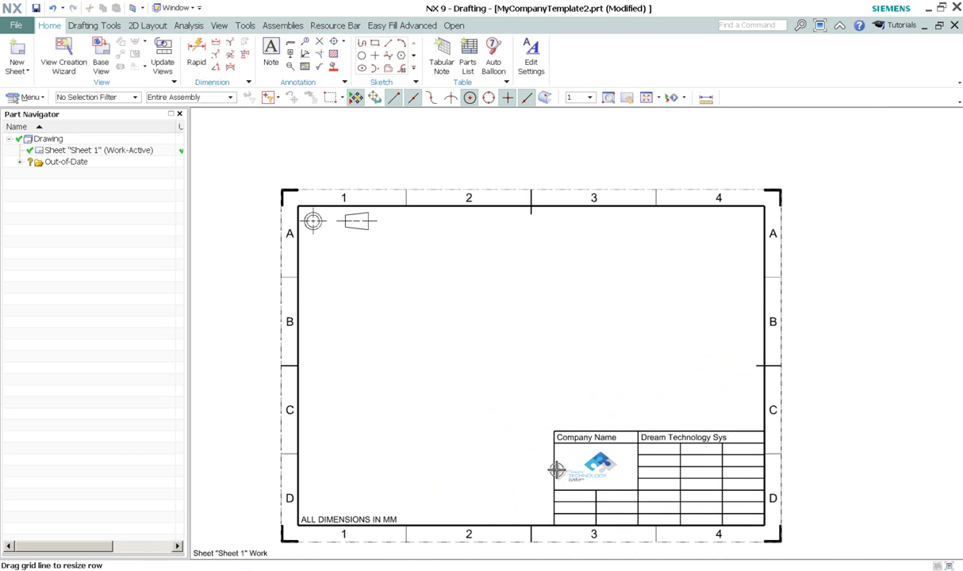
scroll(667, 354, "down", 1)
scroll(651, 442, "up", 1)
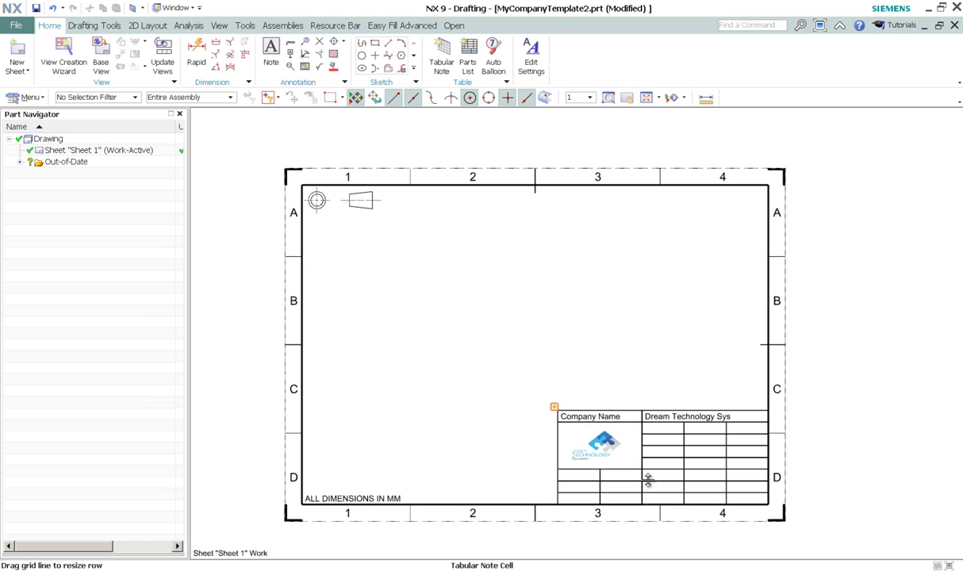
Move all 78 template sheet objects to layer 256, then bring up Layer Settings with Ctrl+L.
left_click(28, 97)
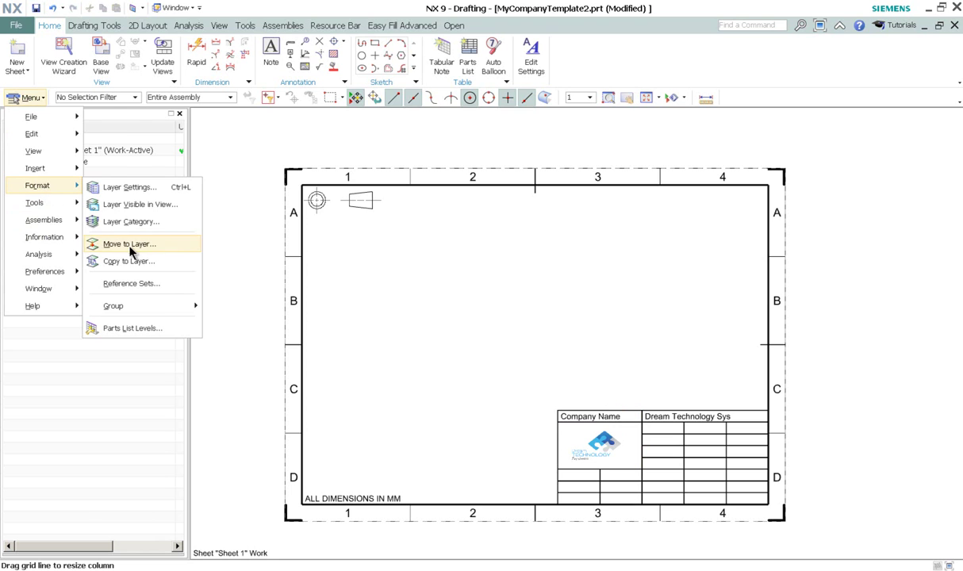
left_click(131, 247)
scroll(677, 258, "down", 2)
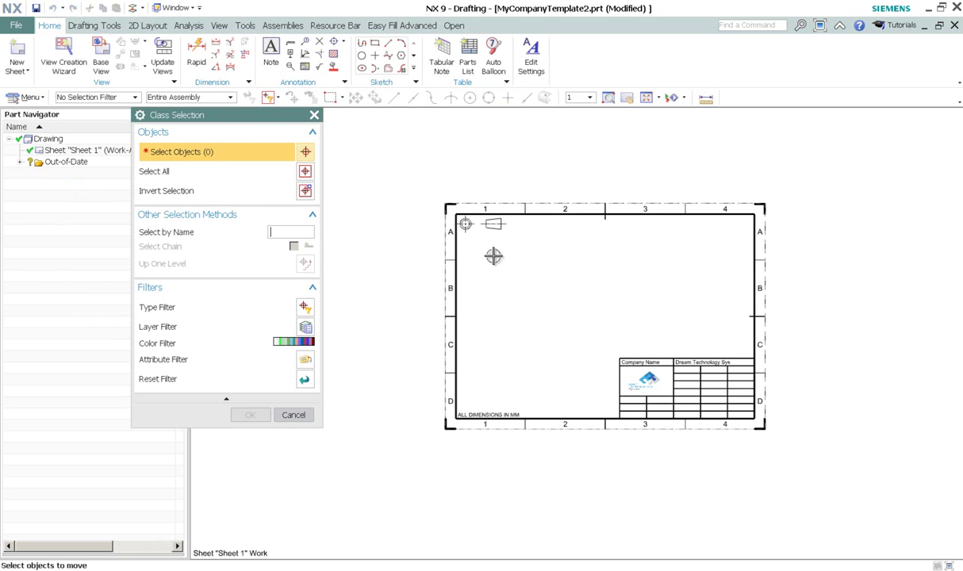
left_click_drag(373, 161, 785, 451)
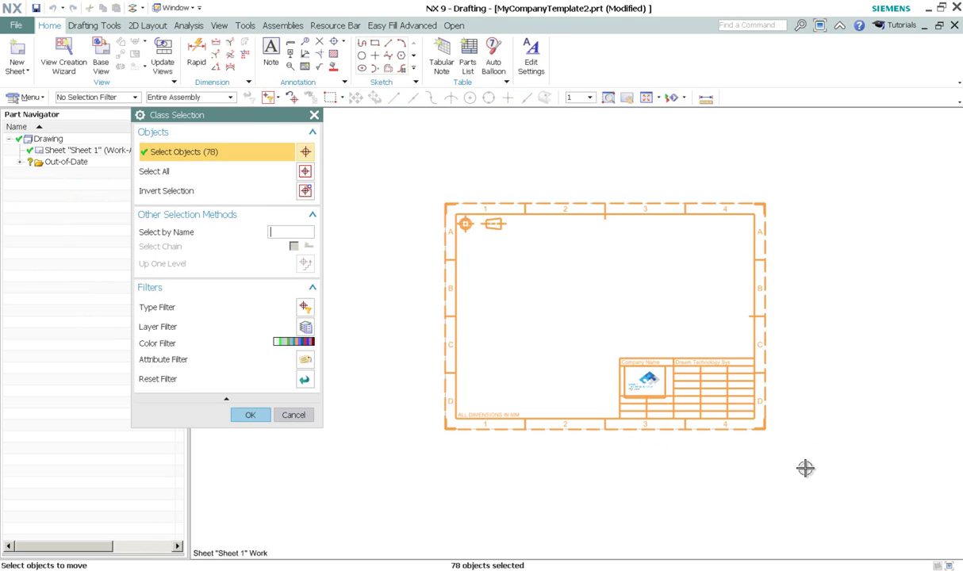
left_click(250, 415)
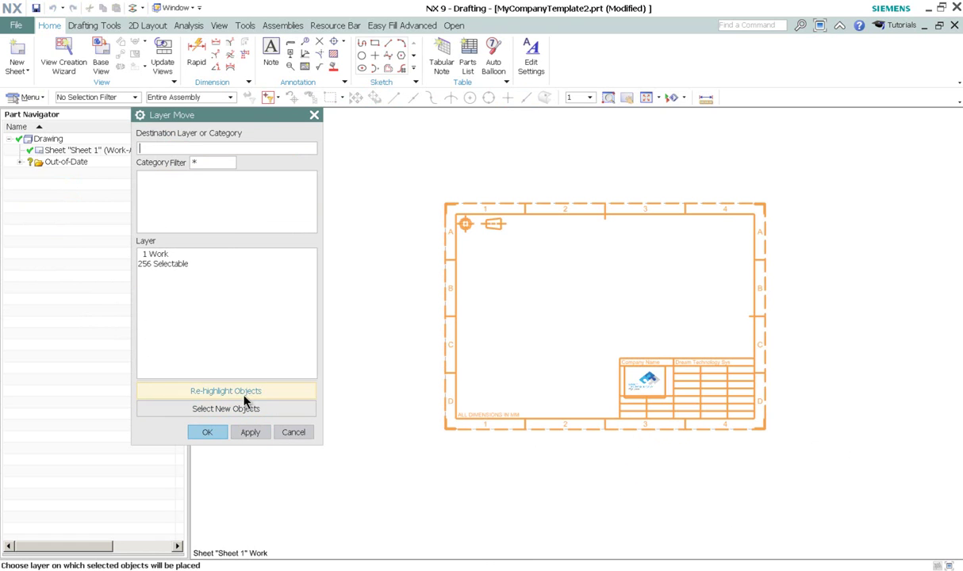
left_click(163, 264)
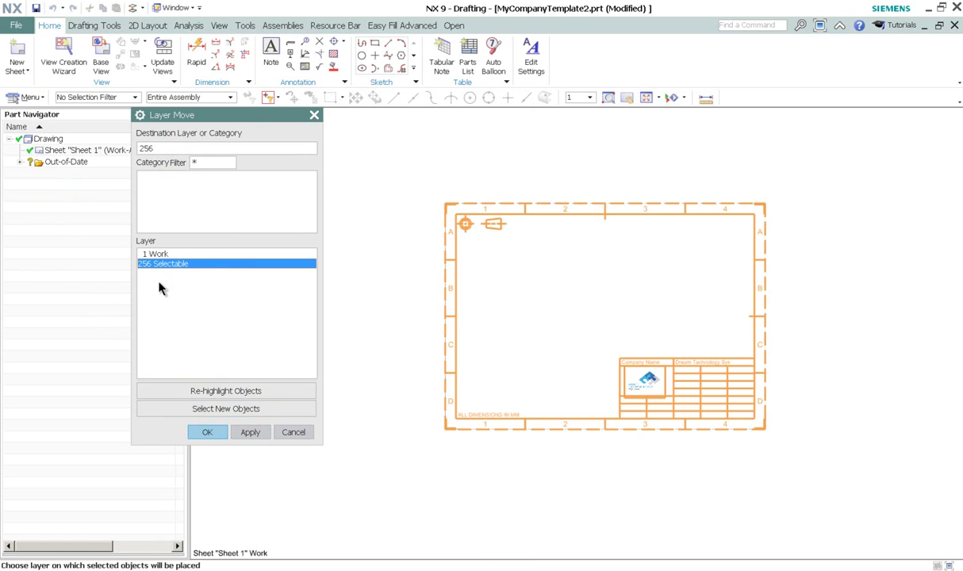
left_click(207, 433)
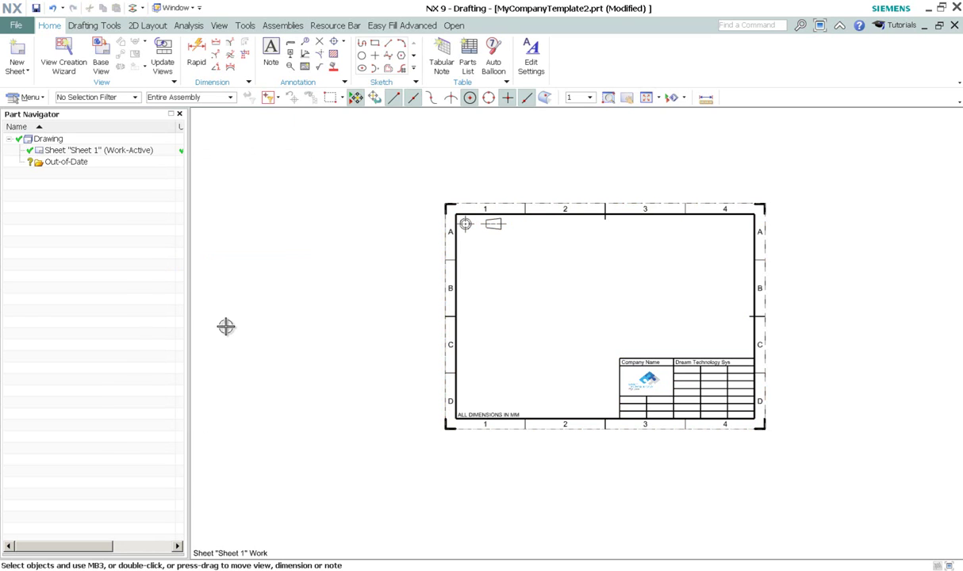
key("ctrl+l")
Set layer 256 to Visible Only, verify box selection no longer picks the template, and fit the view.
left_click(234, 301)
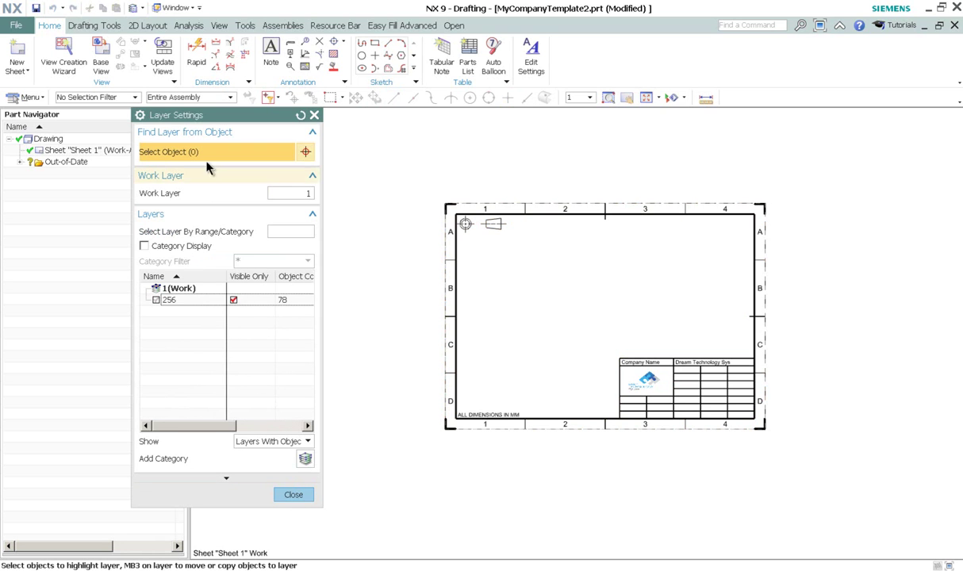
left_click(292, 495)
left_click_drag(411, 153, 842, 474)
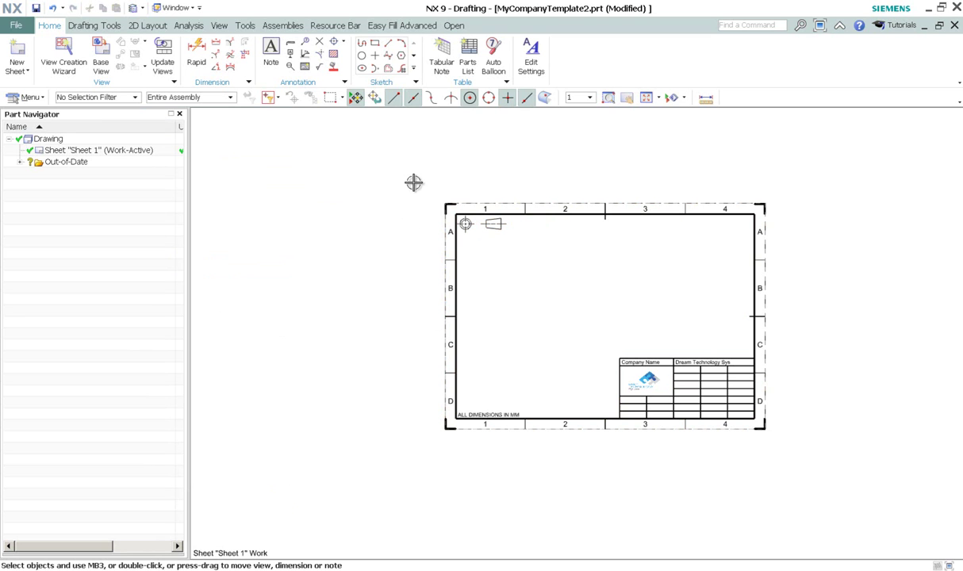
left_click_drag(415, 175, 818, 465)
scroll(735, 437, "up", 2)
key("ctrl+f")
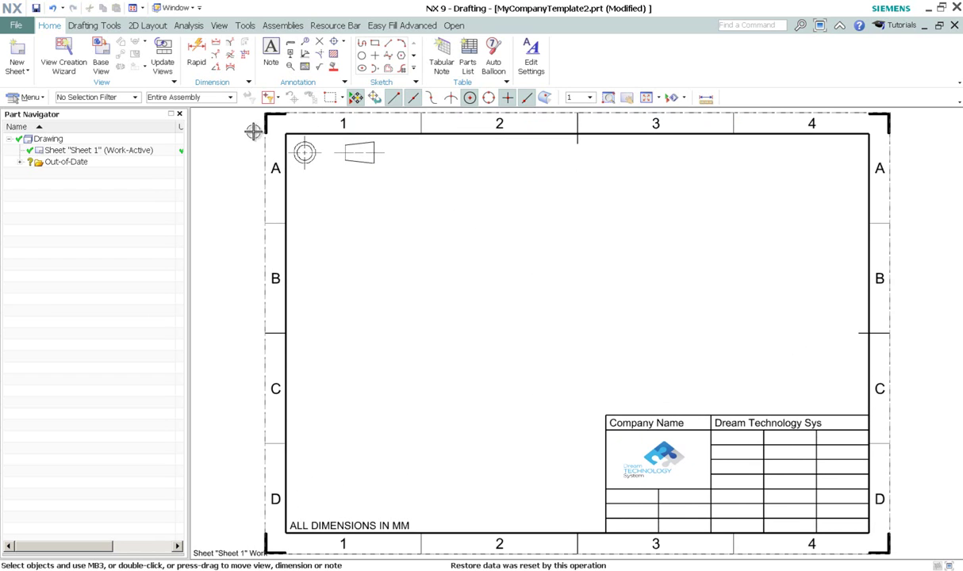
Save MyCompanyTemplate2.prt to the Desktop with Save As.
left_click(16, 25)
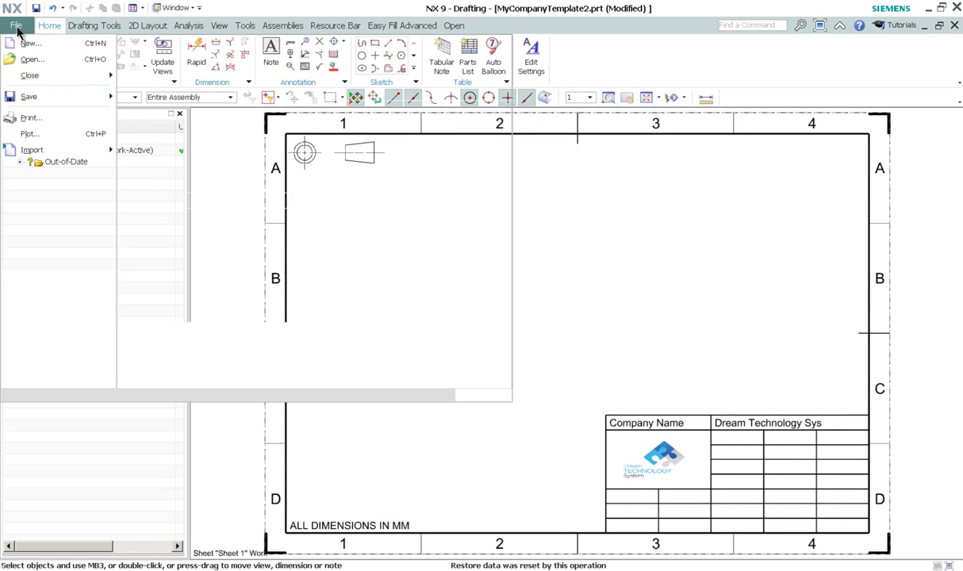
mouse_move(33, 96)
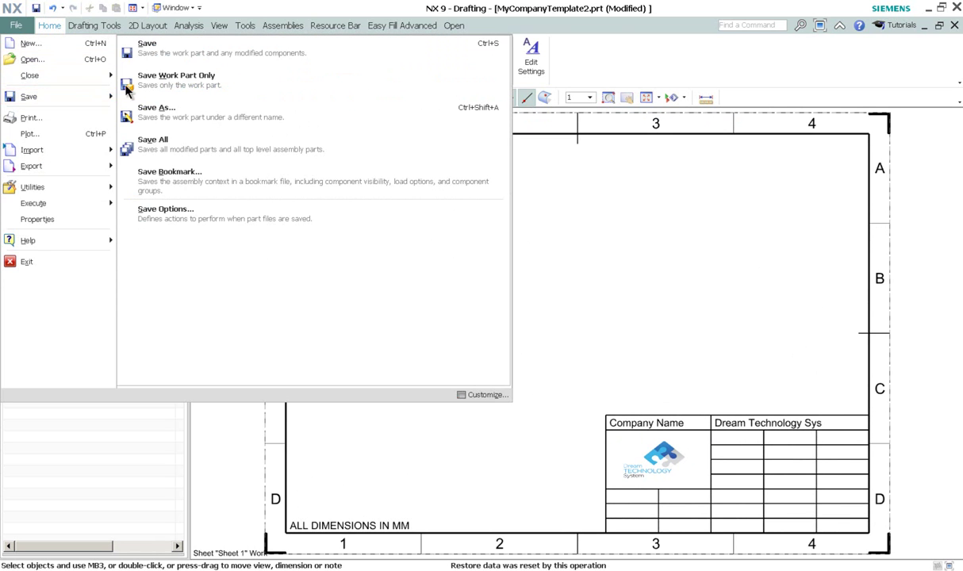
left_click(184, 120)
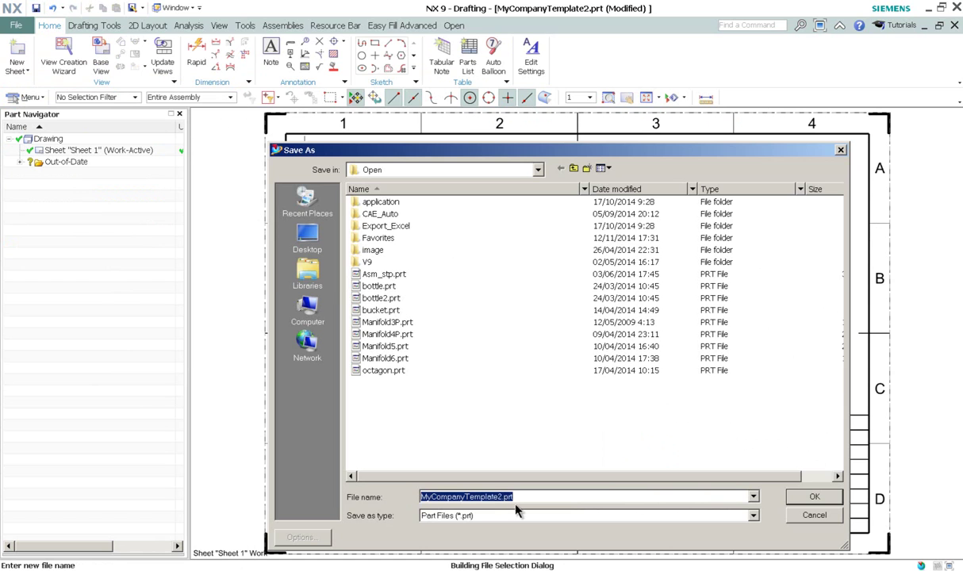
left_click(306, 240)
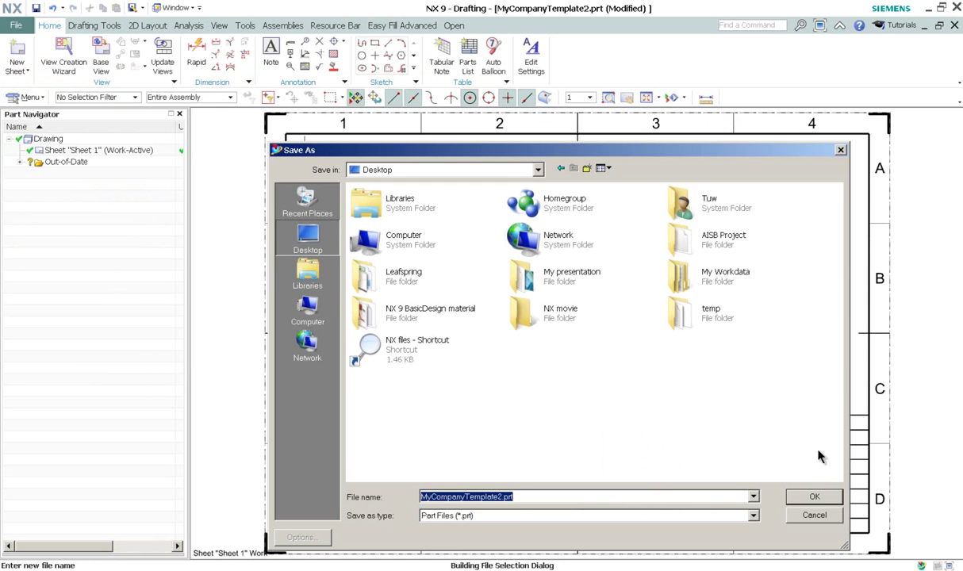
left_click(815, 498)
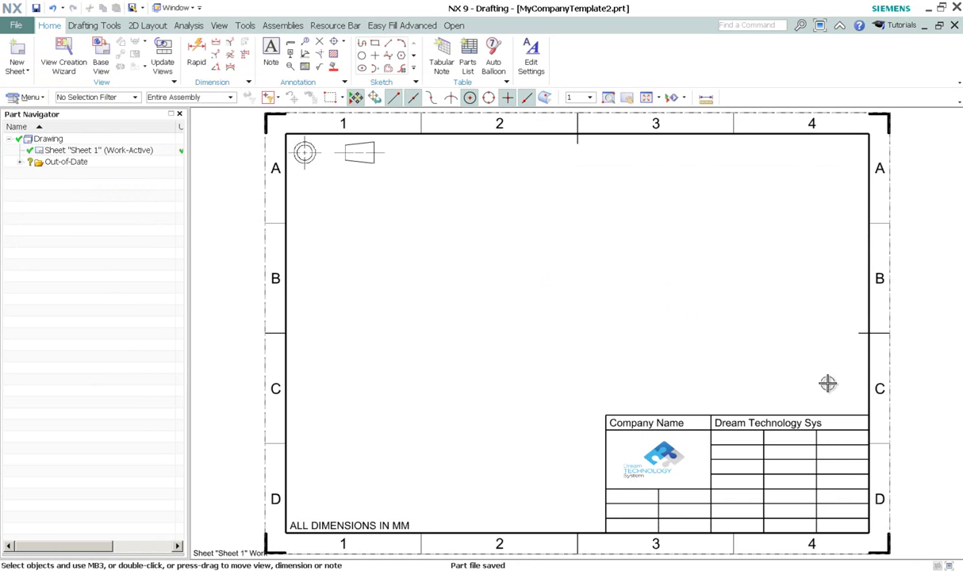
Close all open parts.
left_click(16, 25)
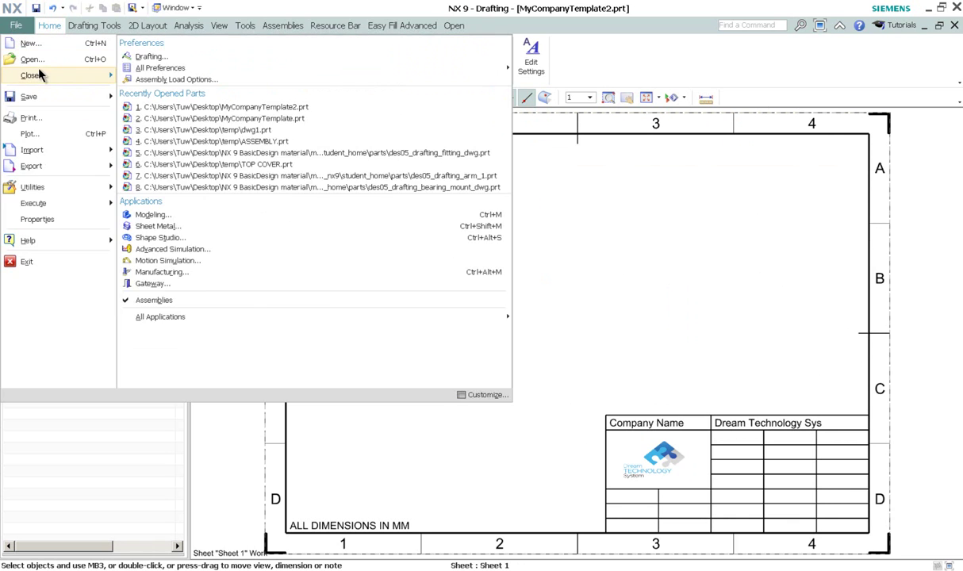
mouse_move(102, 75)
left_click(150, 75)
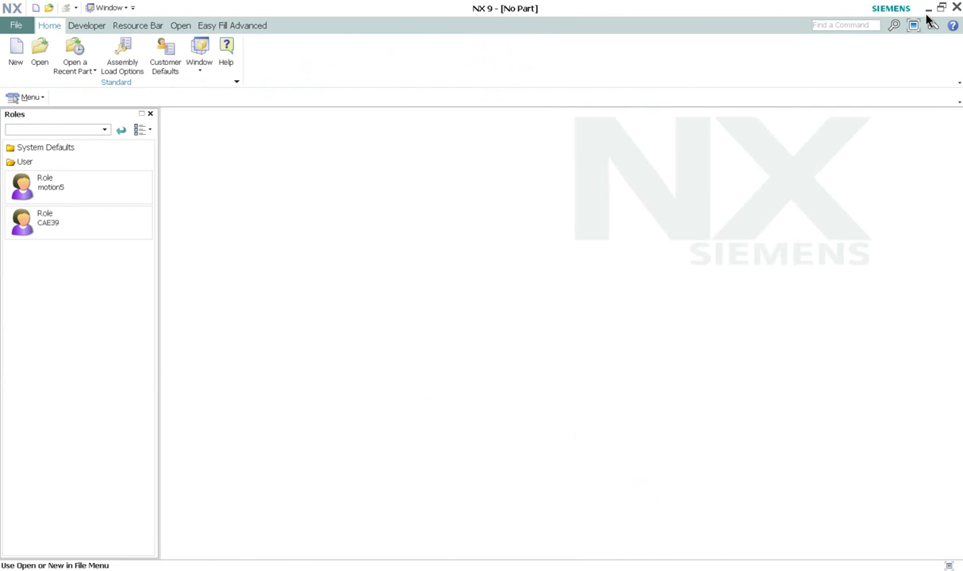
Minimize NX and deselect step 3 in the Word template checklist.
left_click(929, 7)
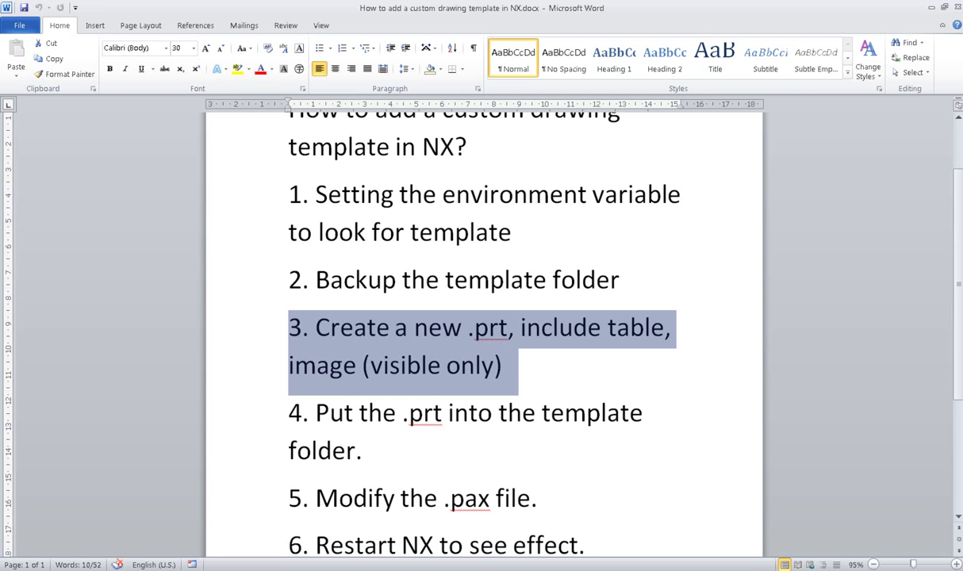
left_click(361, 451)
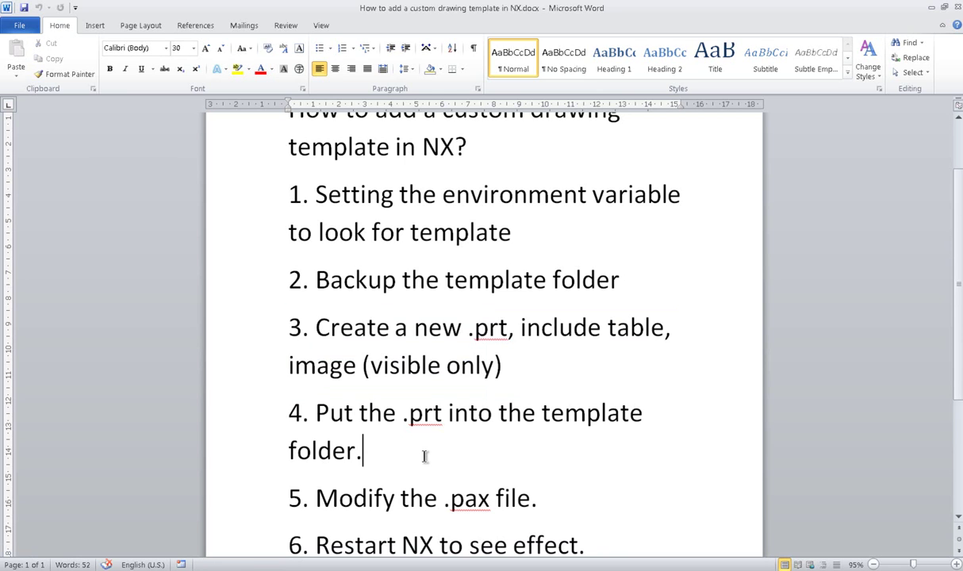
scroll(421, 449, "down", 2)
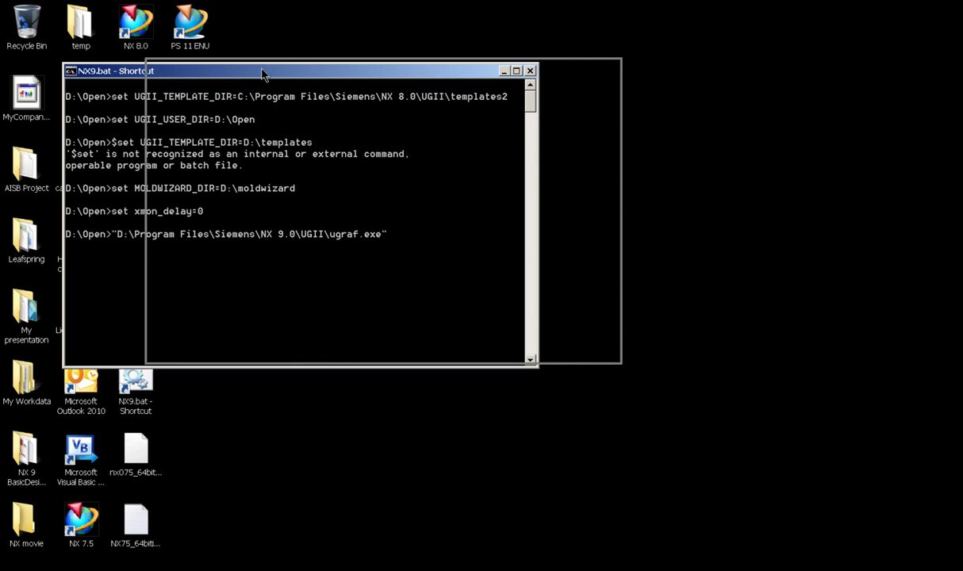
Cut MyCompanyTemplate2.prt from the desktop.
left_click(23, 110)
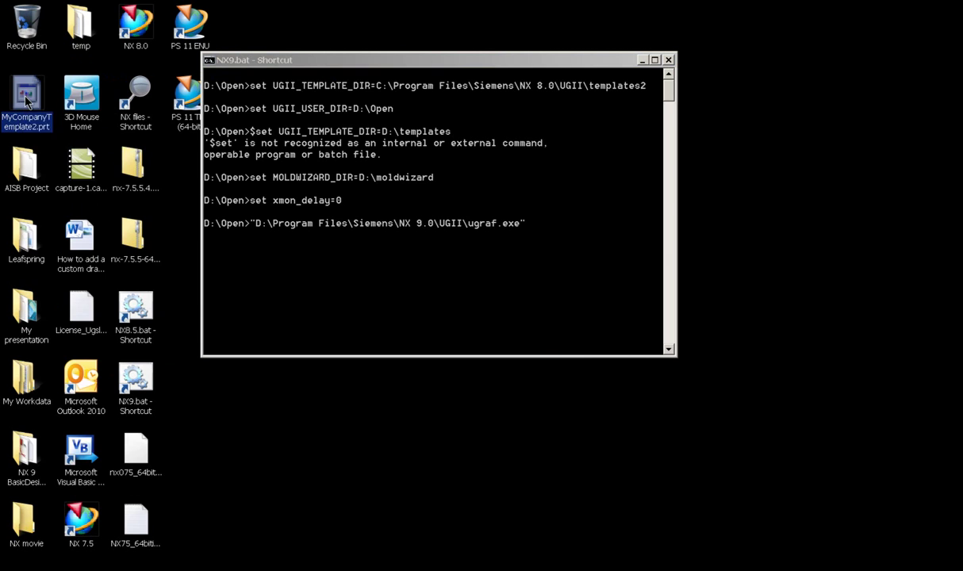
right_click(25, 94)
left_click(66, 268)
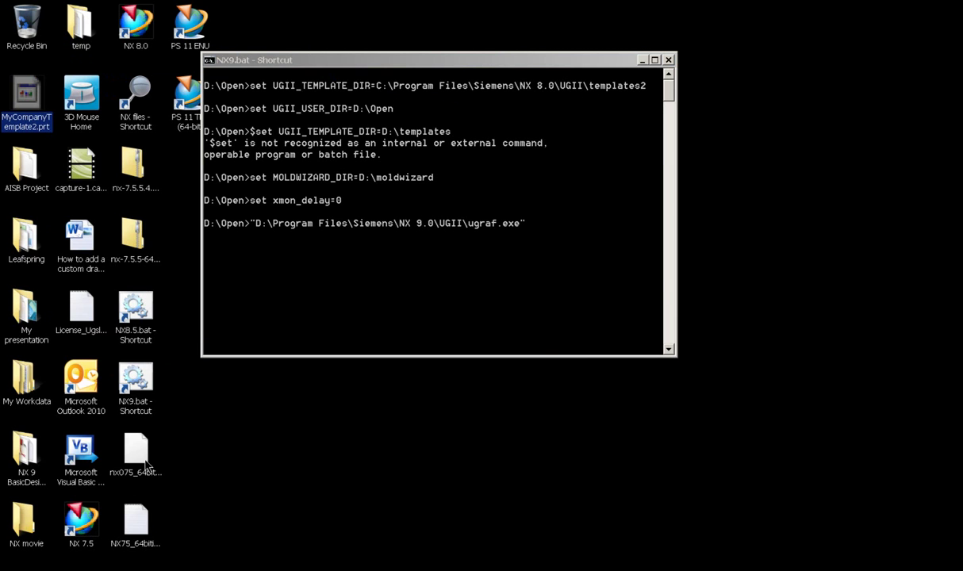
Browse from Computer into C:\Program Files\Siemens in a restored Explorer window.
key("super")
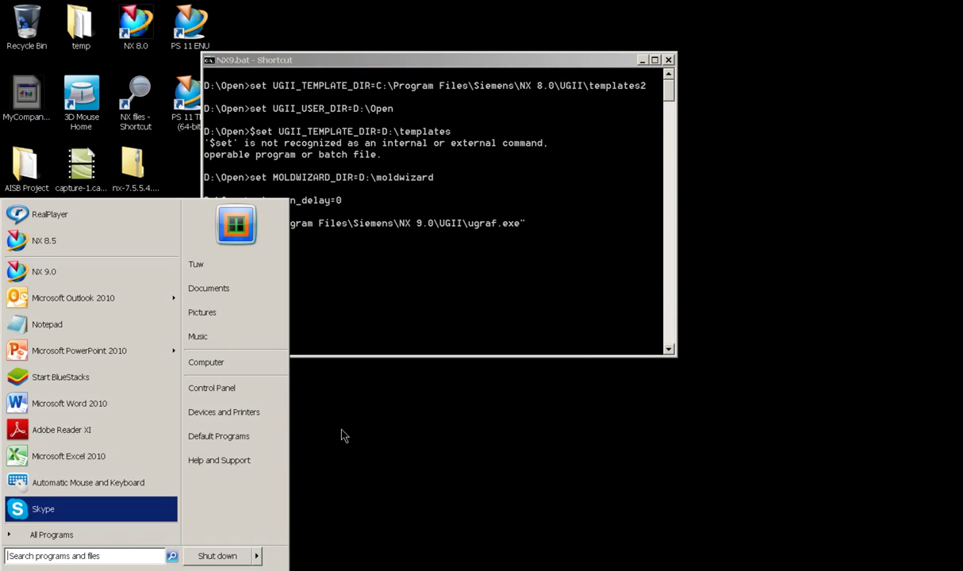
left_click(252, 367)
double_click(271, 130)
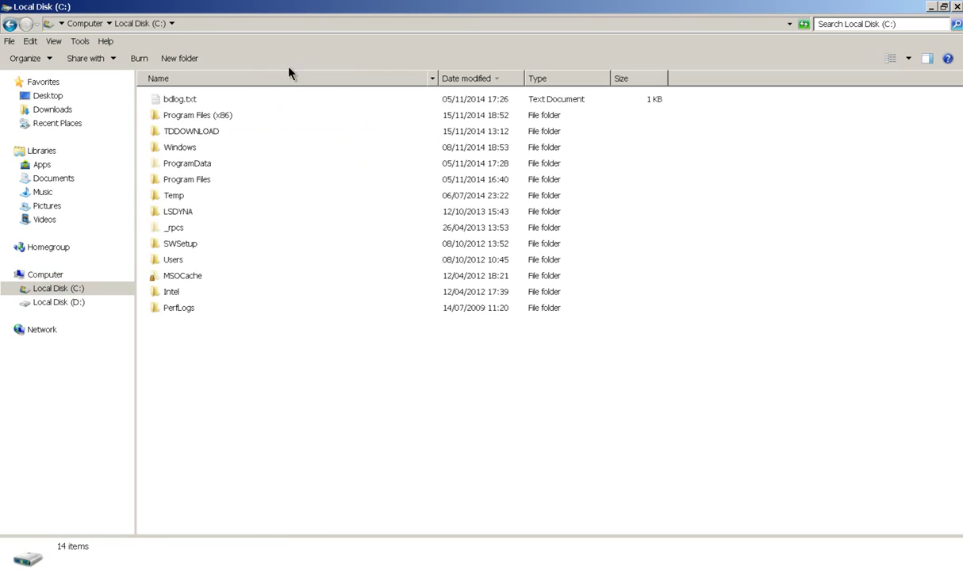
key("super+Down")
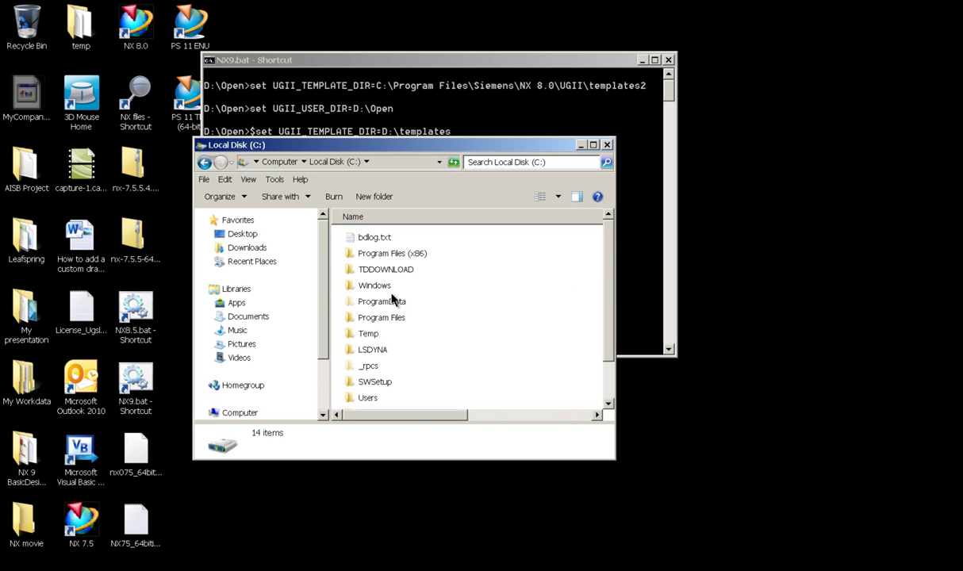
double_click(380, 318)
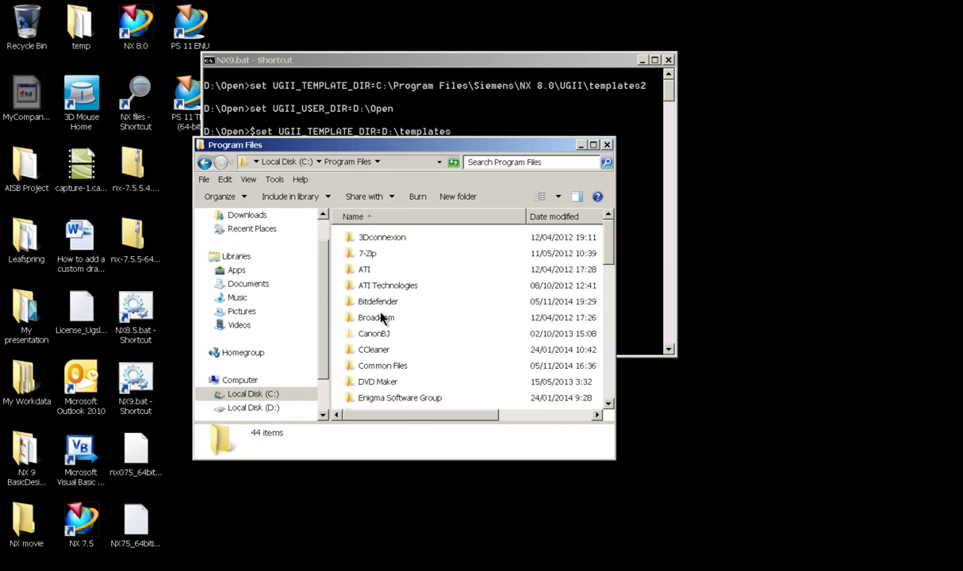
left_click(369, 336)
type("siemens")
key("Return")
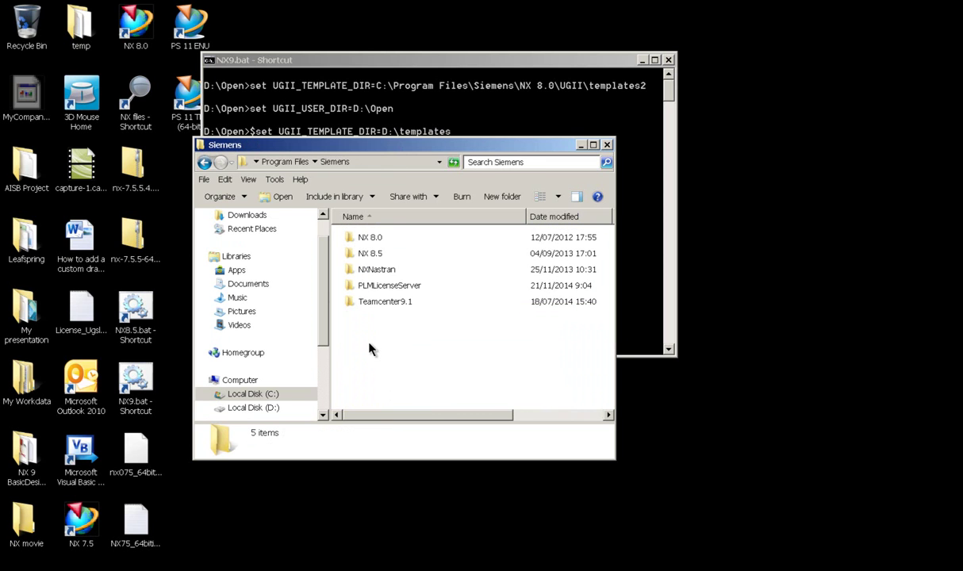
Open the NX 8.0\UGII\templates2 folder.
double_click(362, 237)
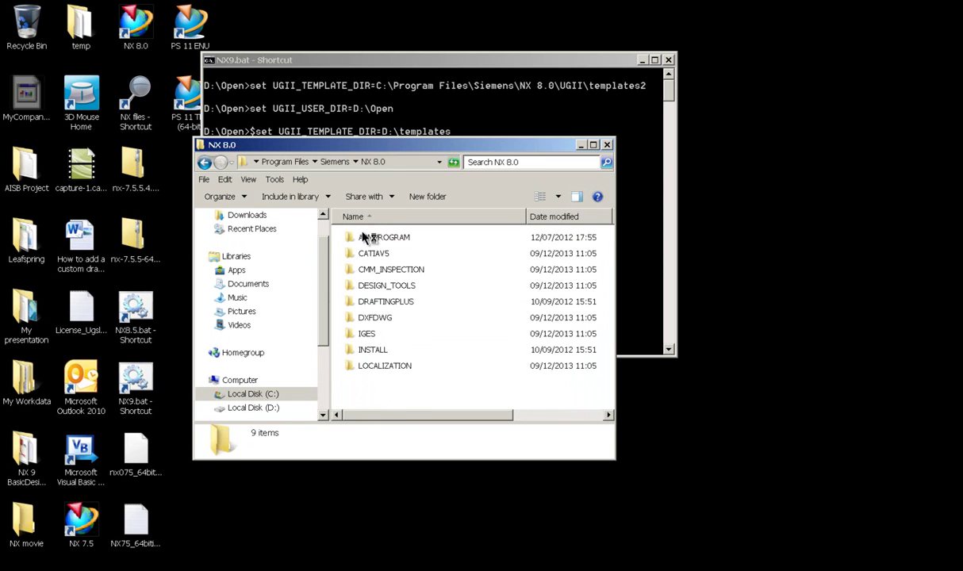
left_click(367, 242)
type("ugii")
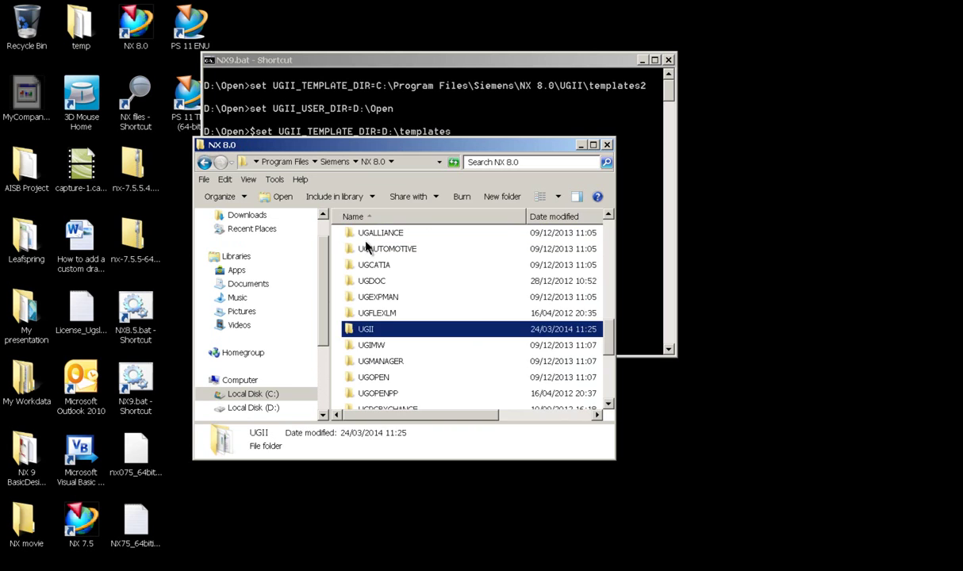
key("Return")
left_click(376, 284)
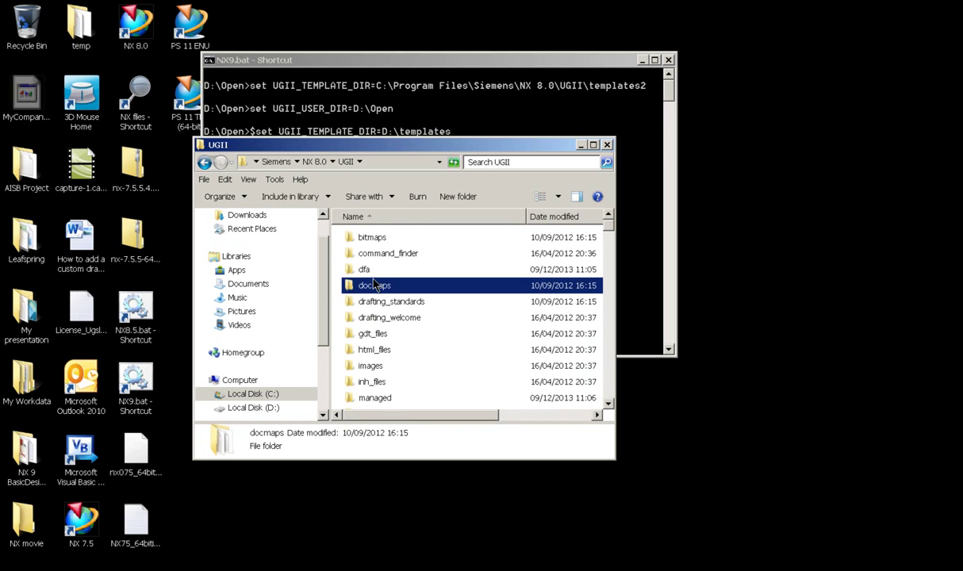
type("templates")
left_click(365, 263)
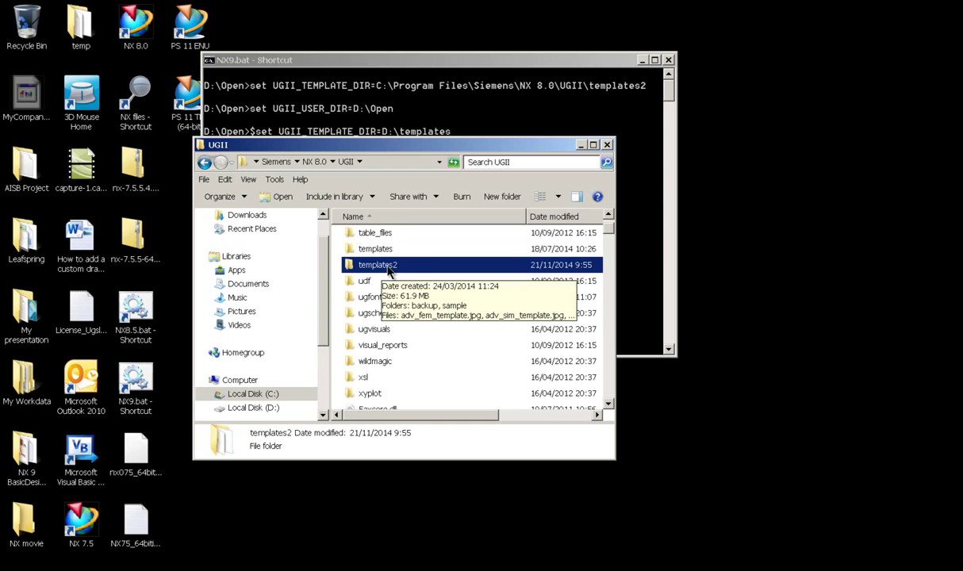
double_click(389, 272)
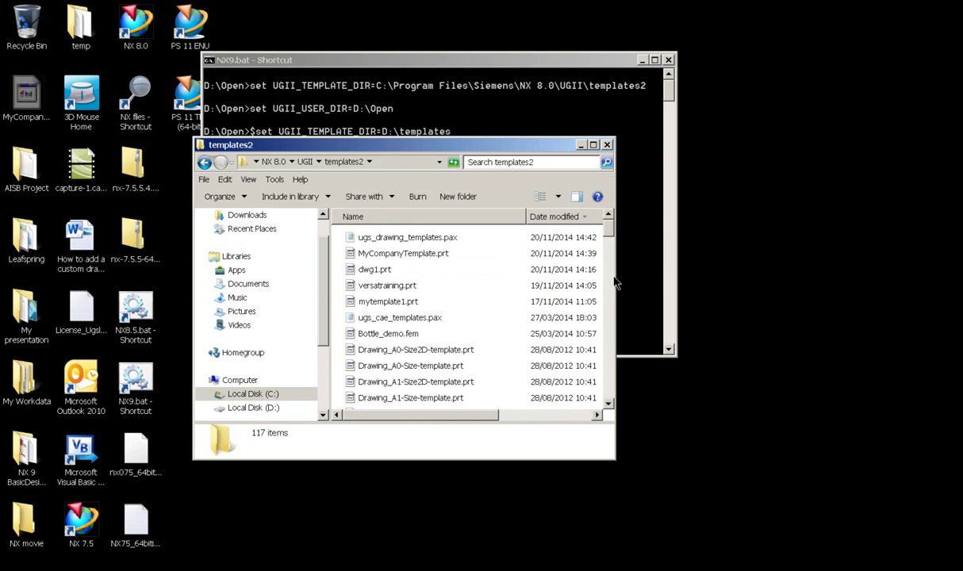
Widen the window and paste MyCompanyTemplate2.prt into templates2.
left_click_drag(617, 276, 831, 280)
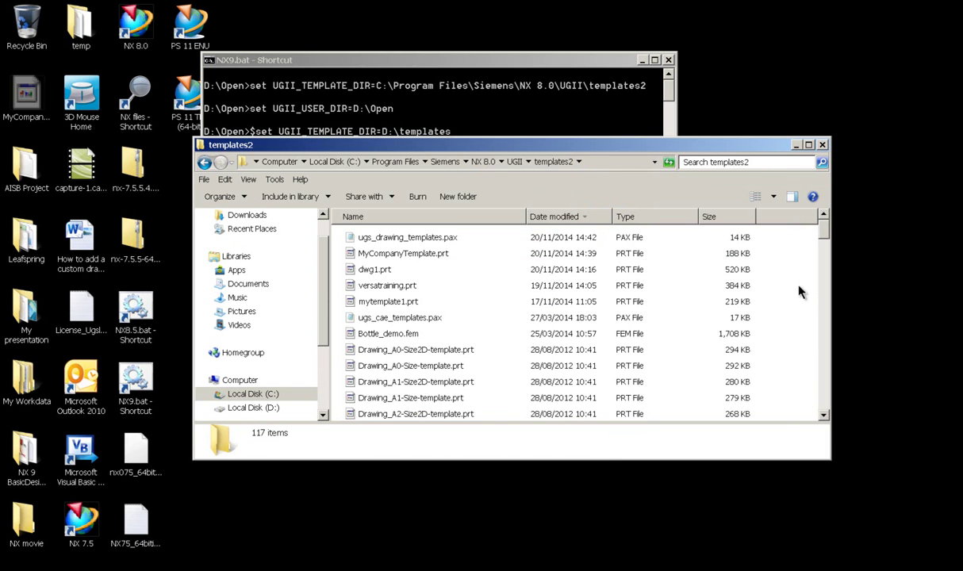
right_click(758, 272)
left_click(795, 373)
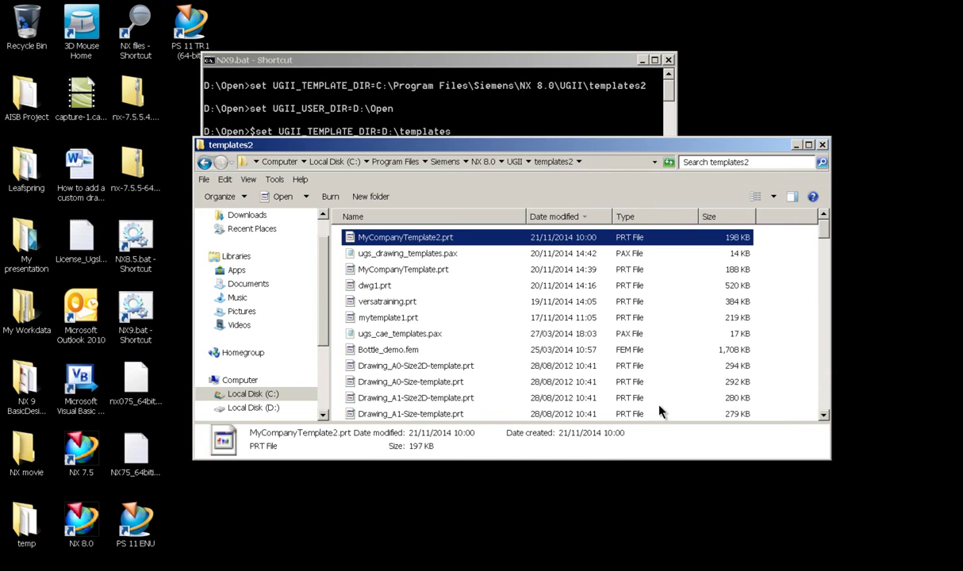
key("alt+Tab")
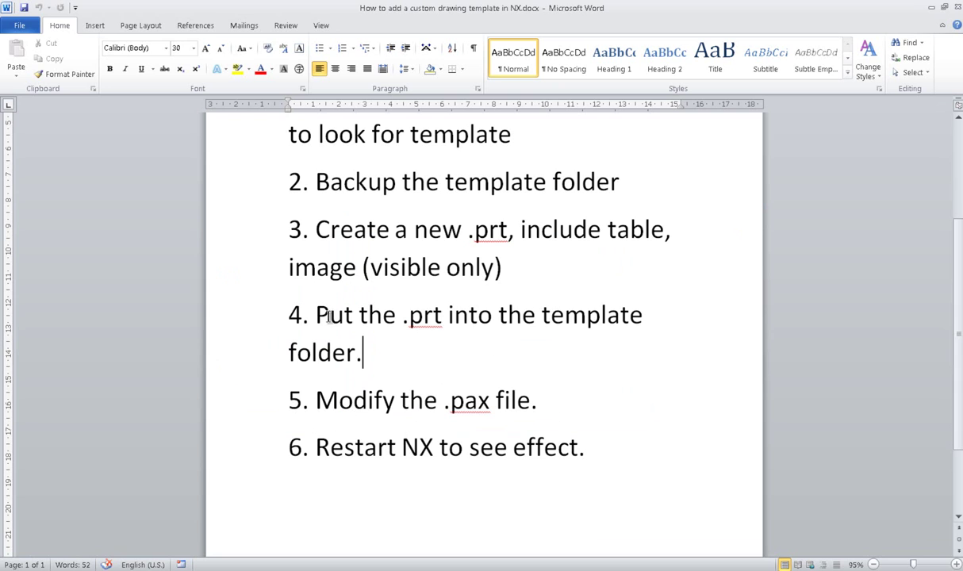
Highlight steps 4 and 5 and the words '.pax file' in Word, then return to templates2.
left_click_drag(390, 359, 254, 300)
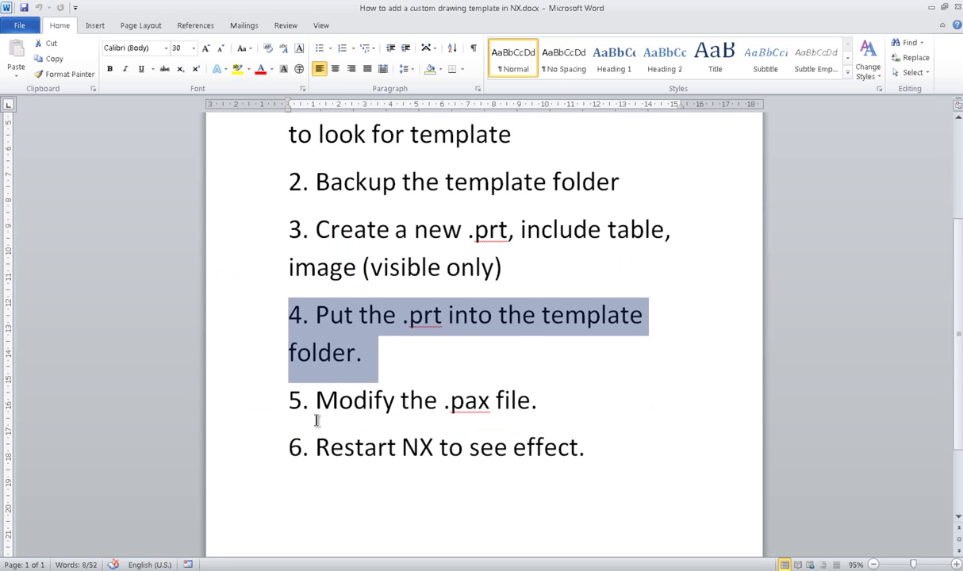
left_click_drag(292, 410, 538, 421)
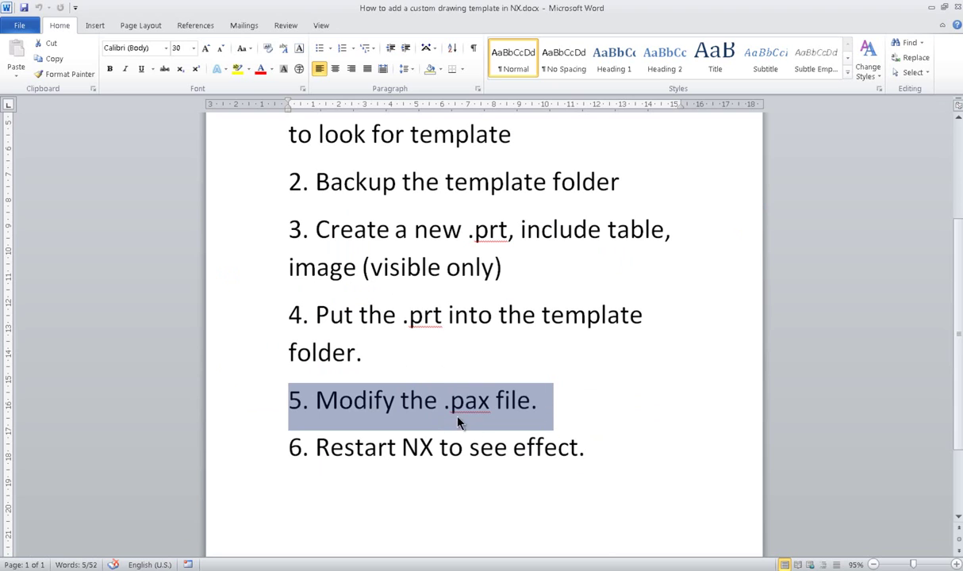
left_click(587, 414)
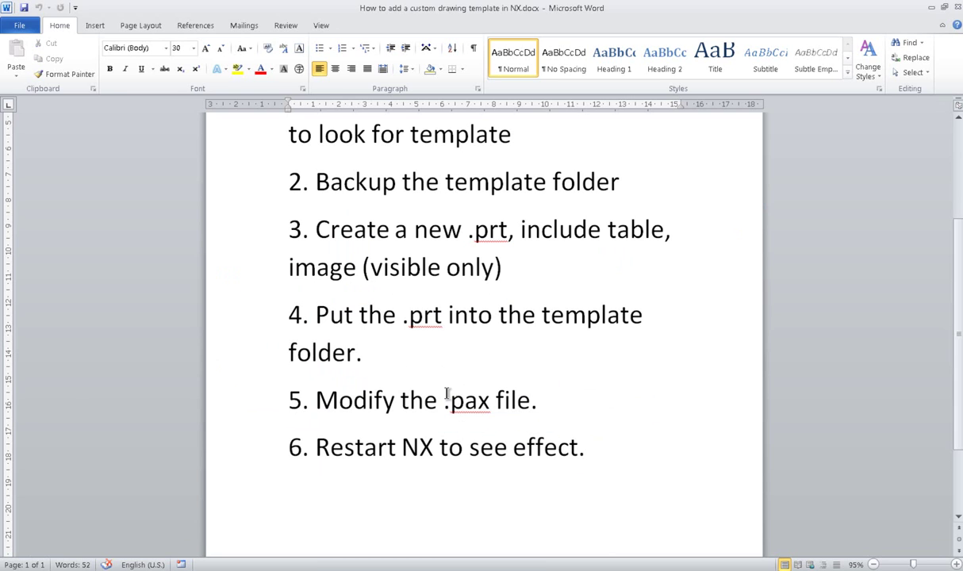
left_click_drag(443, 401, 524, 424)
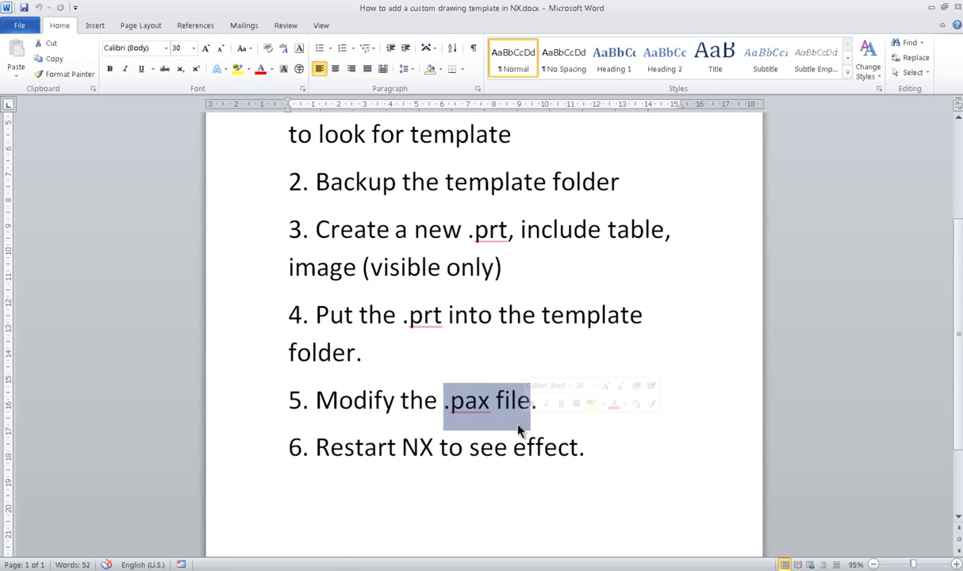
key("alt+Tab")
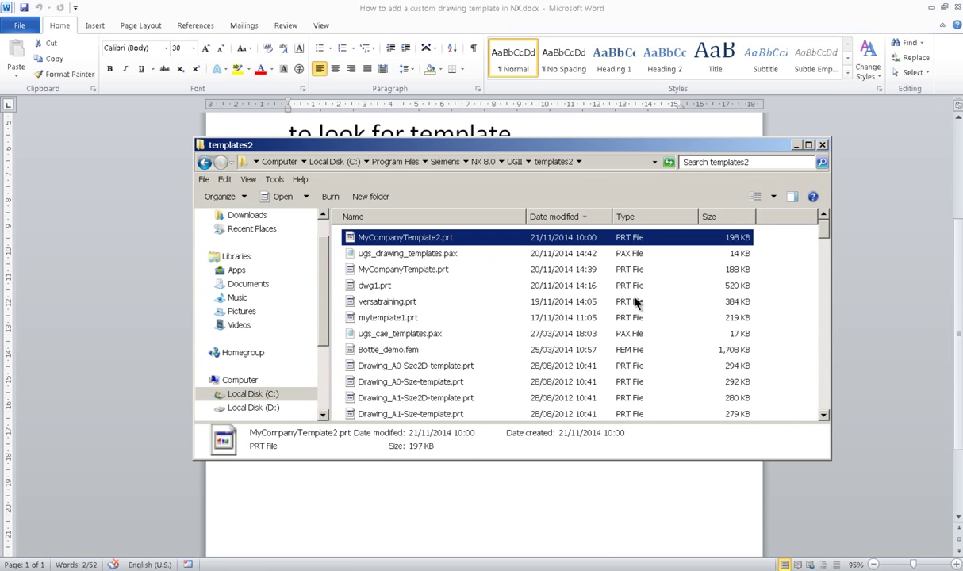
Open ugs_drawing_templates.pax from the templates2 folder for editing in Notepad.
left_click(385, 253)
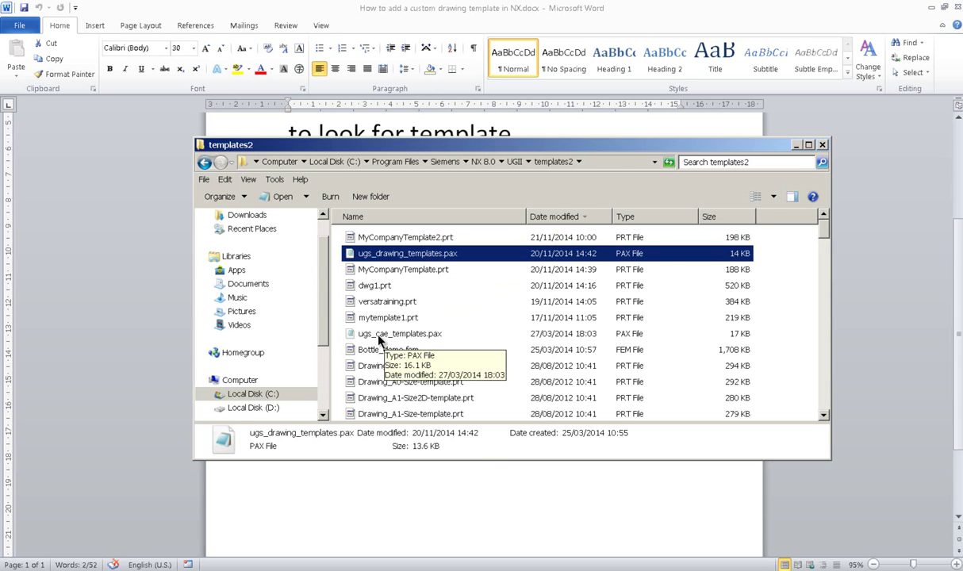
left_click(380, 335)
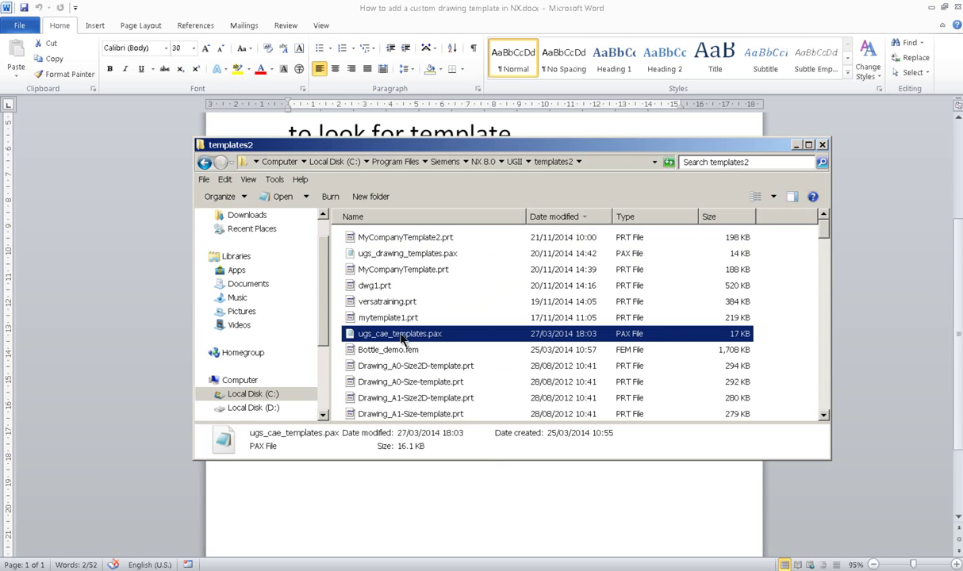
left_click(386, 255)
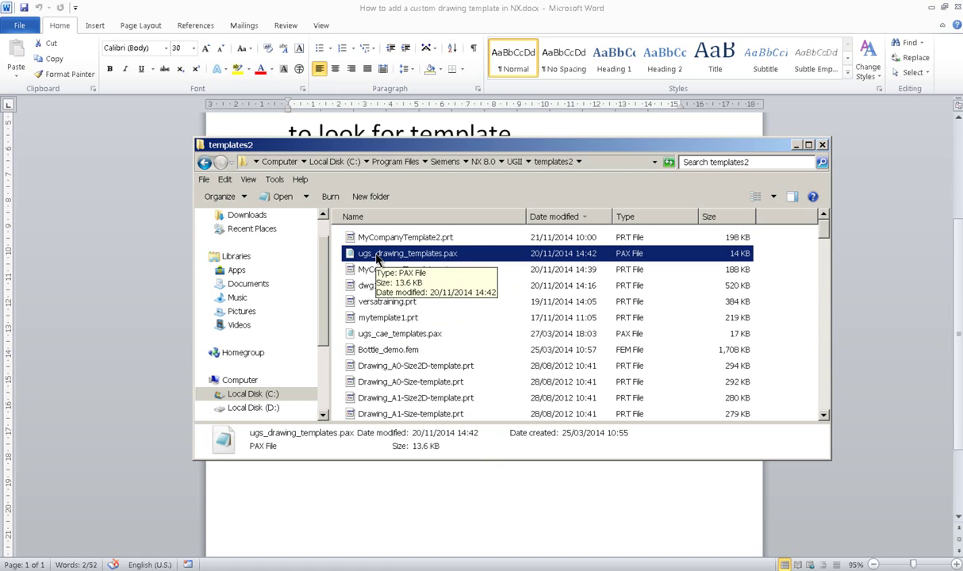
right_click(377, 258)
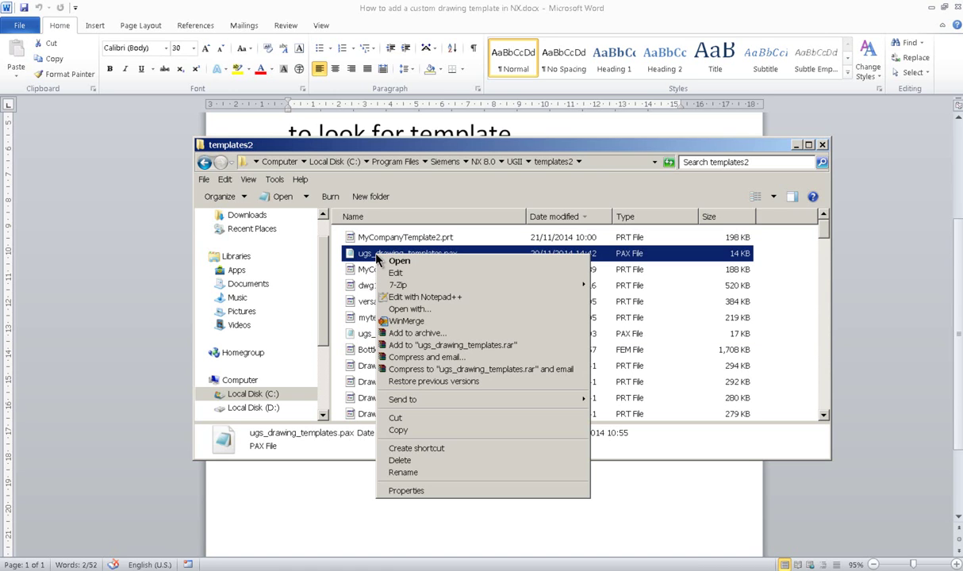
left_click(394, 273)
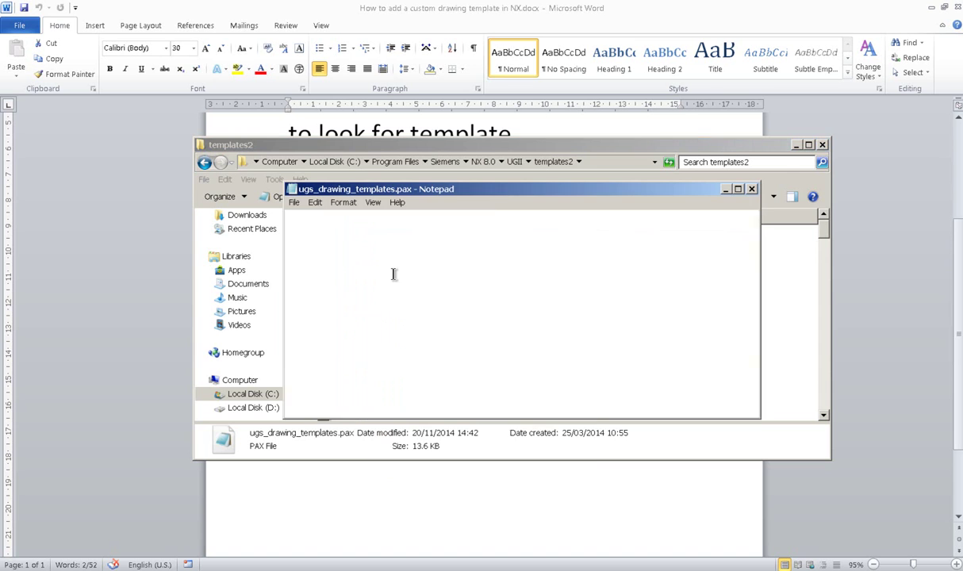
Maximize Notepad, scroll to the end and review the d22–d24 palette entries.
double_click(503, 190)
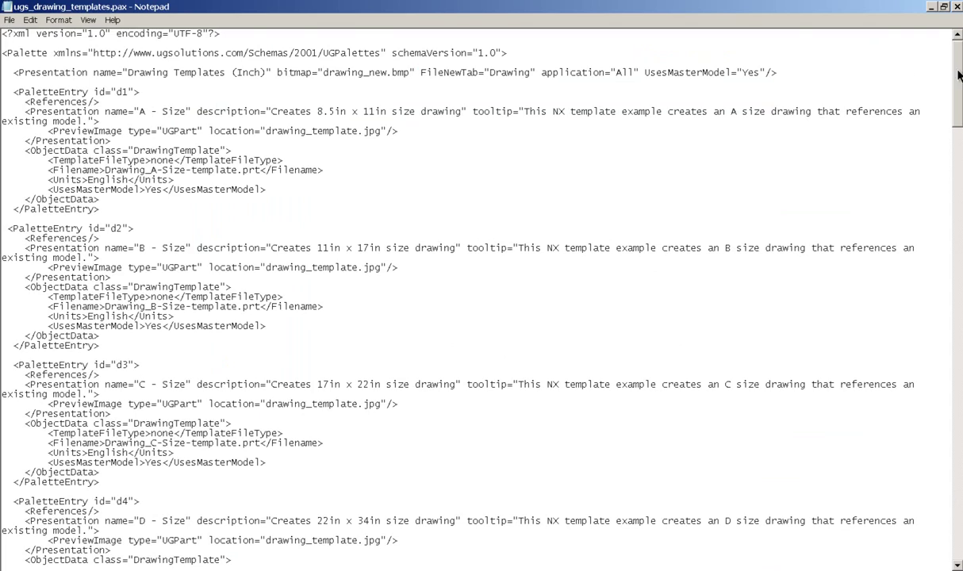
left_click_drag(958, 76, 960, 522)
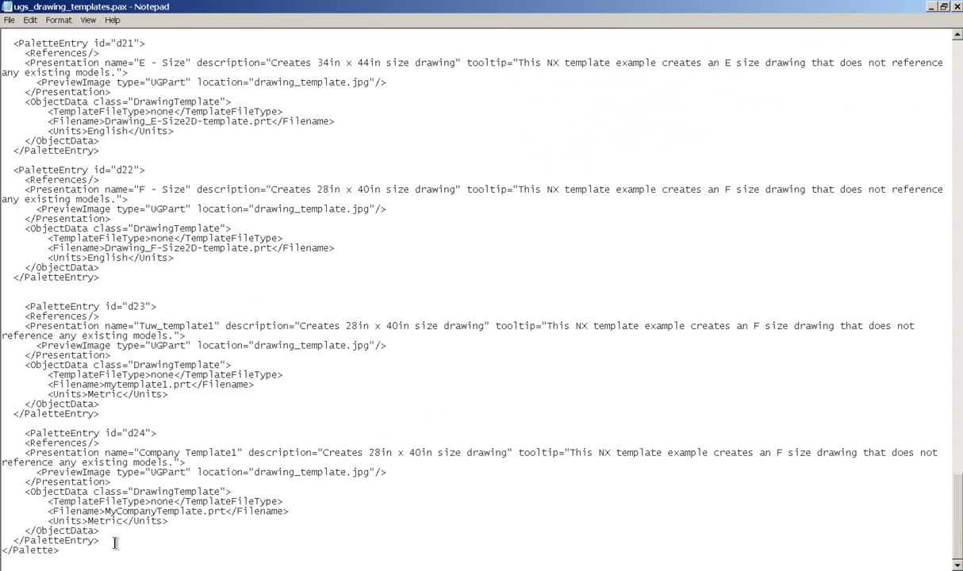
mouse_move(107, 540)
left_mouse_down()
mouse_move(32, 448)
mouse_move(199, 472)
mouse_move(121, 542)
left_mouse_up()
left_click_drag(119, 546, 2, 432)
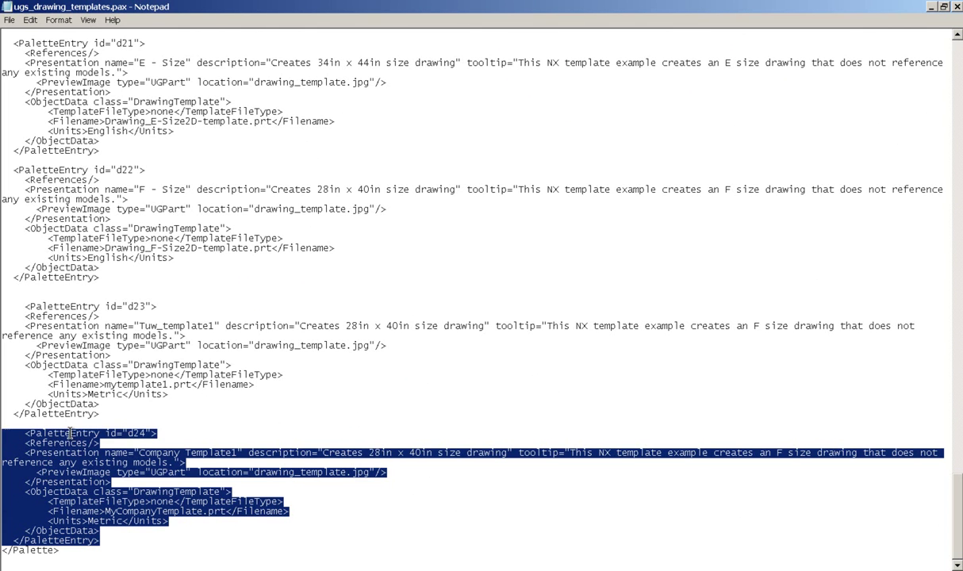
left_click_drag(116, 414, 3, 300)
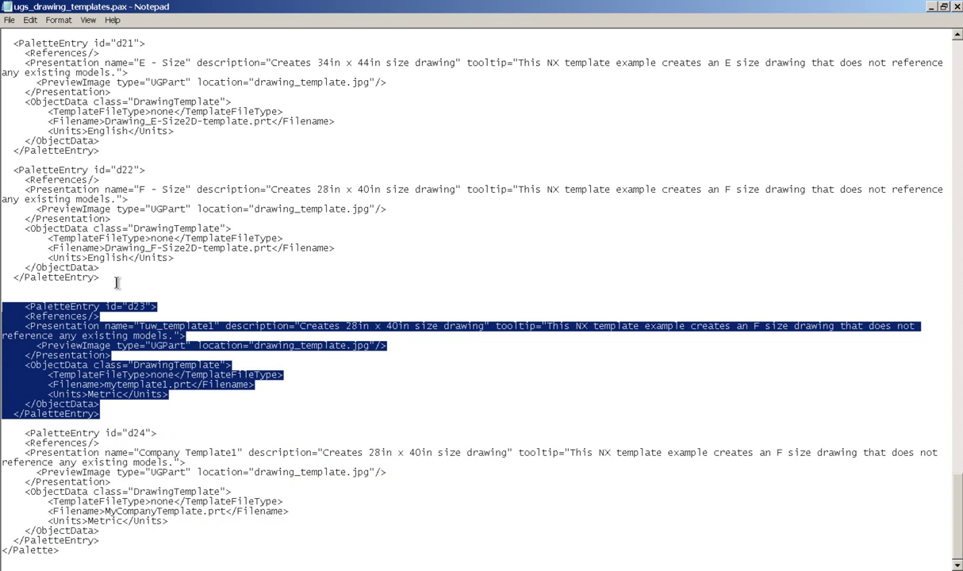
left_click_drag(118, 278, 3, 170)
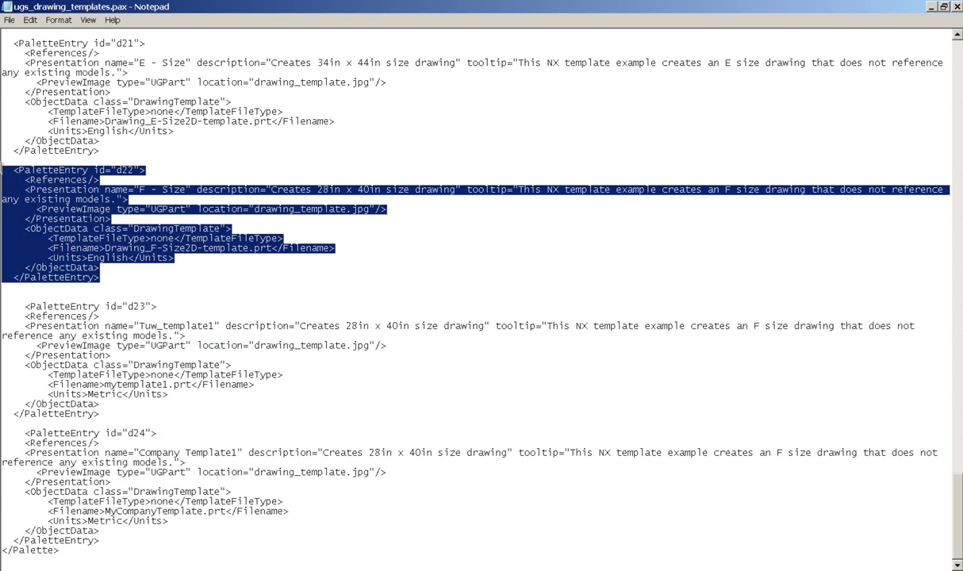
Copy the d24 Company Template1 entry and open blank lines before </Palette>.
scroll(126, 315, "up", 2)
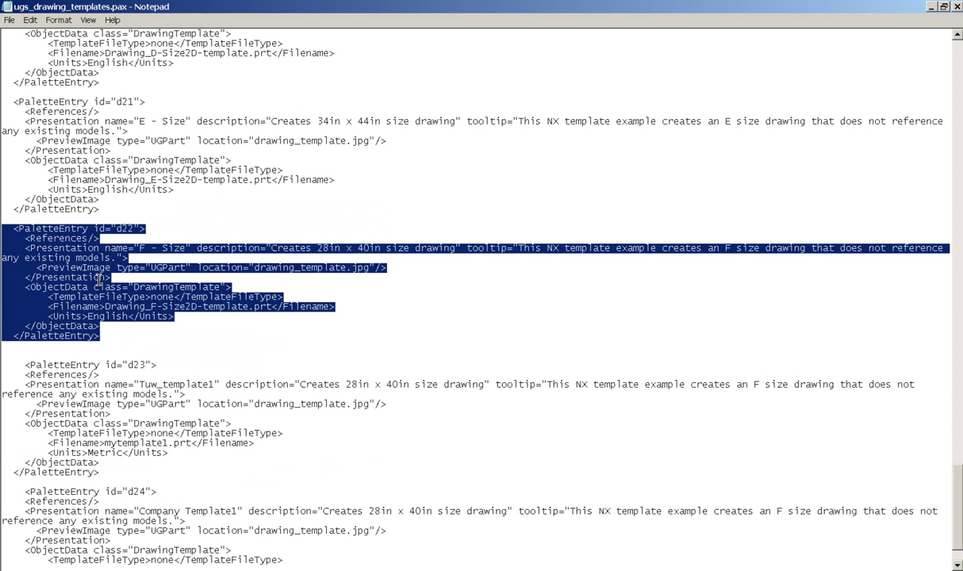
scroll(99, 277, "down", 2)
left_click_drag(114, 542, 3, 433)
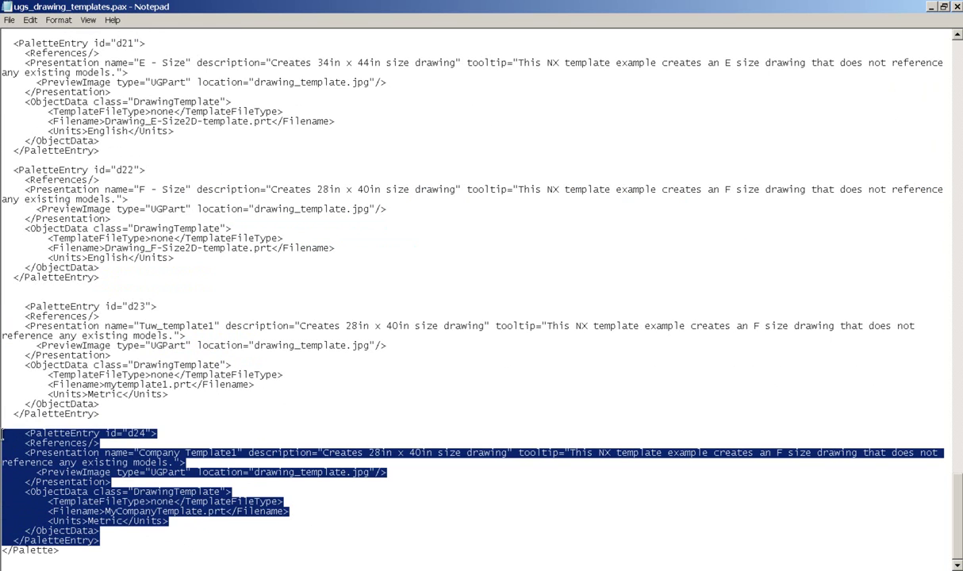
right_click(38, 452)
left_click(73, 314)
left_click(116, 542)
key("Return")
key("Return")
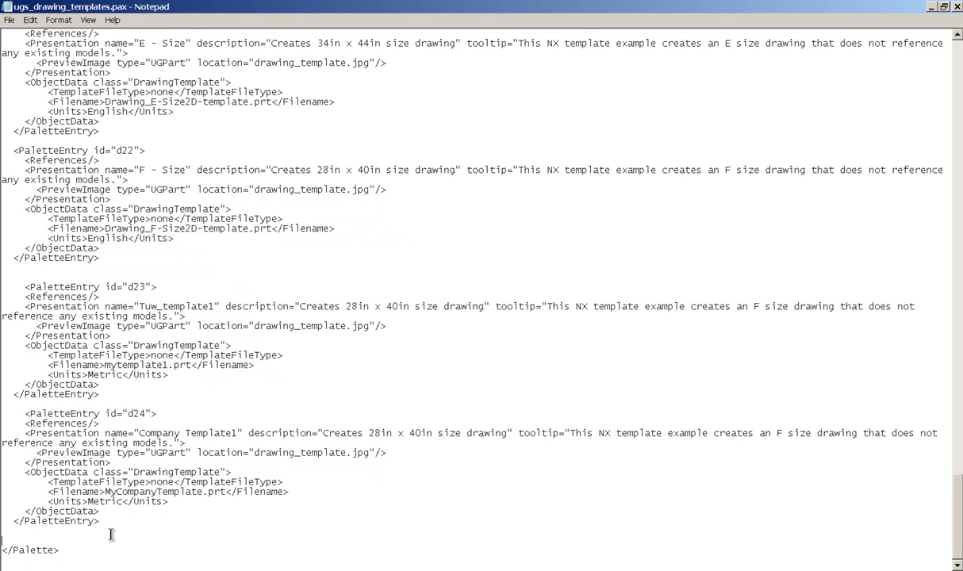
Paste a duplicate of the d24 entry and compare the entries' id numbers.
key("ctrl+v")
scroll(136, 429, "down", 1)
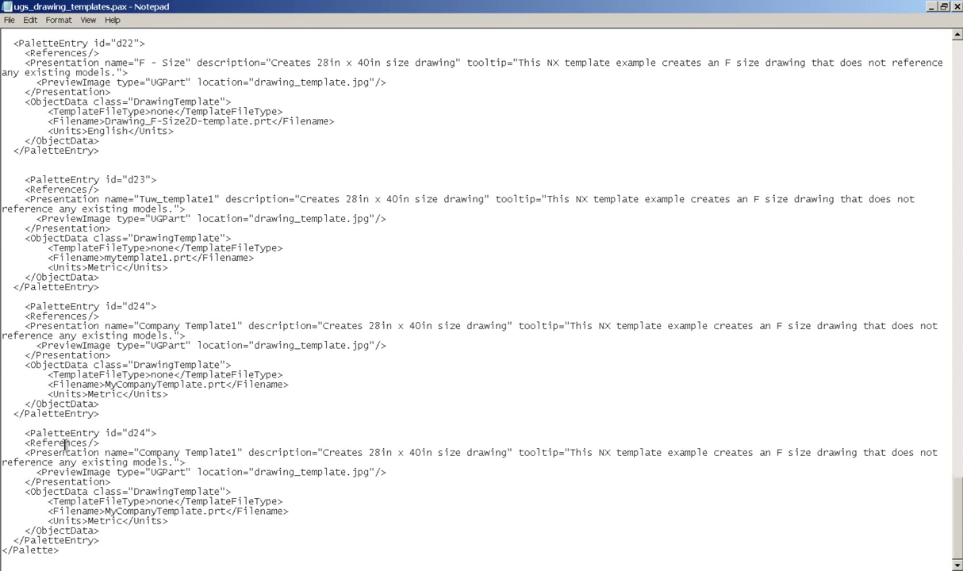
left_click_drag(3, 430, 134, 539)
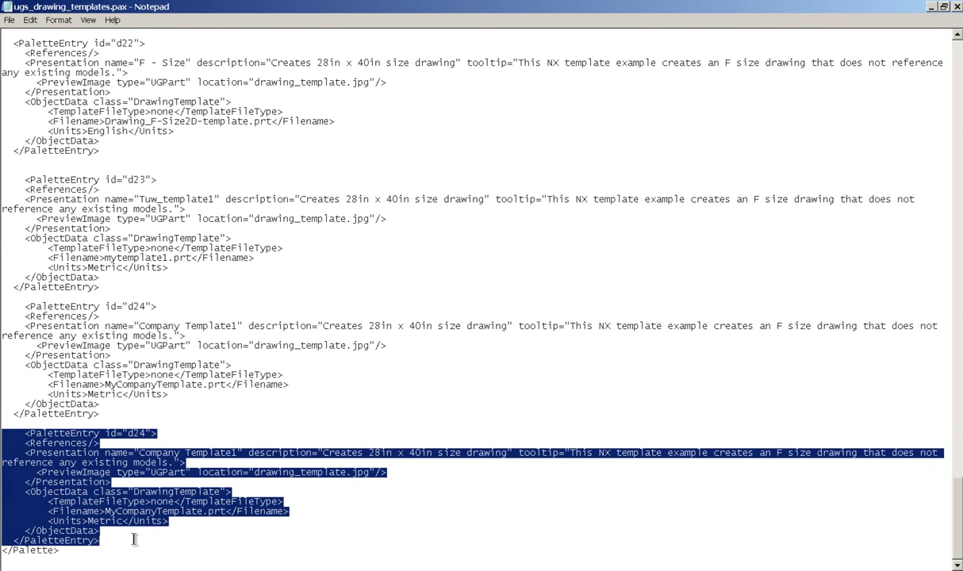
left_click(127, 490)
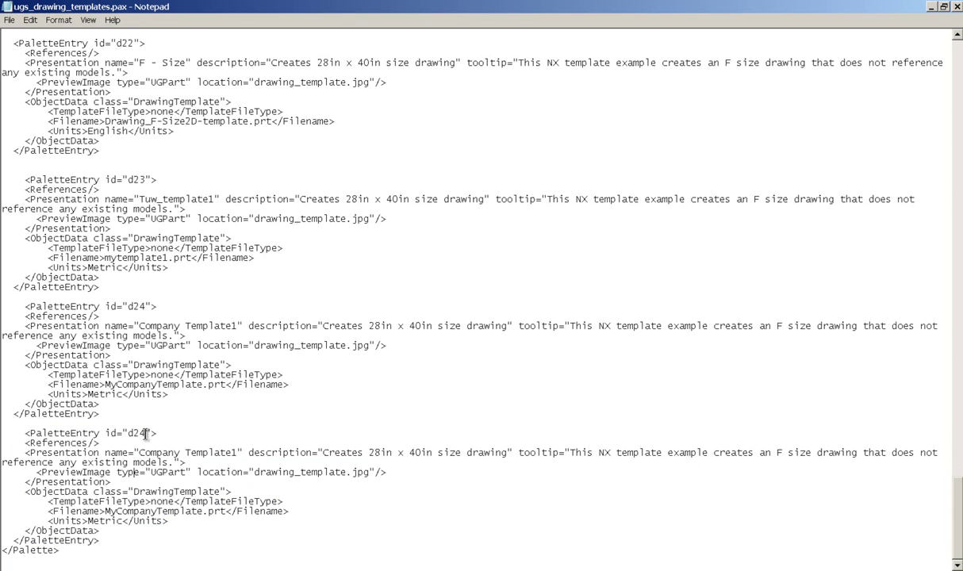
left_click_drag(146, 434, 139, 433)
left_click_drag(129, 180, 146, 180)
left_click_drag(135, 306, 146, 305)
left_click_drag(139, 434, 145, 433)
Name the new entry Company Template2 with description 'Company Description for New Template'.
left_click_drag(141, 453, 240, 453)
type("2")
mouse_move(322, 453)
left_mouse_down()
mouse_move(430, 464)
mouse_move(510, 453)
left_mouse_up()
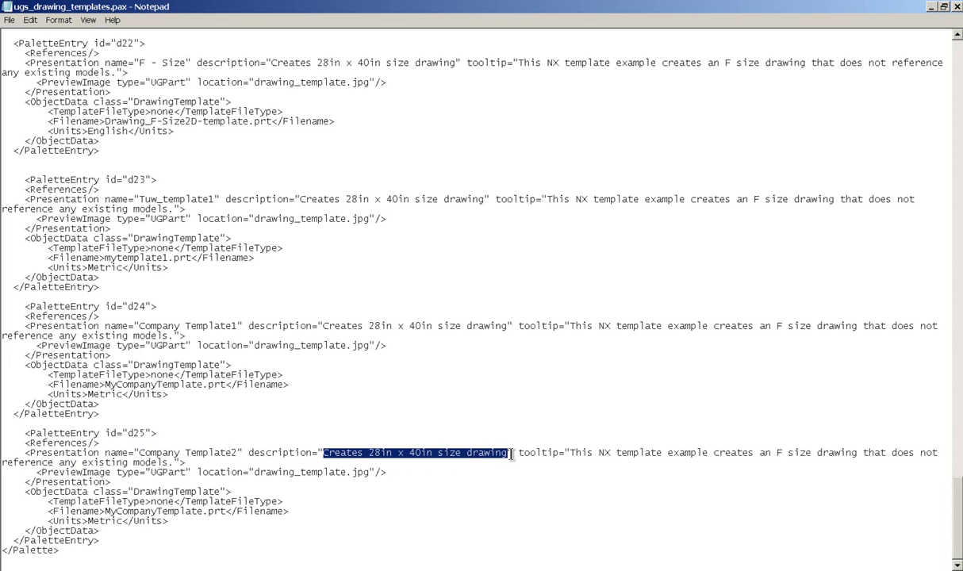
type("Company ")
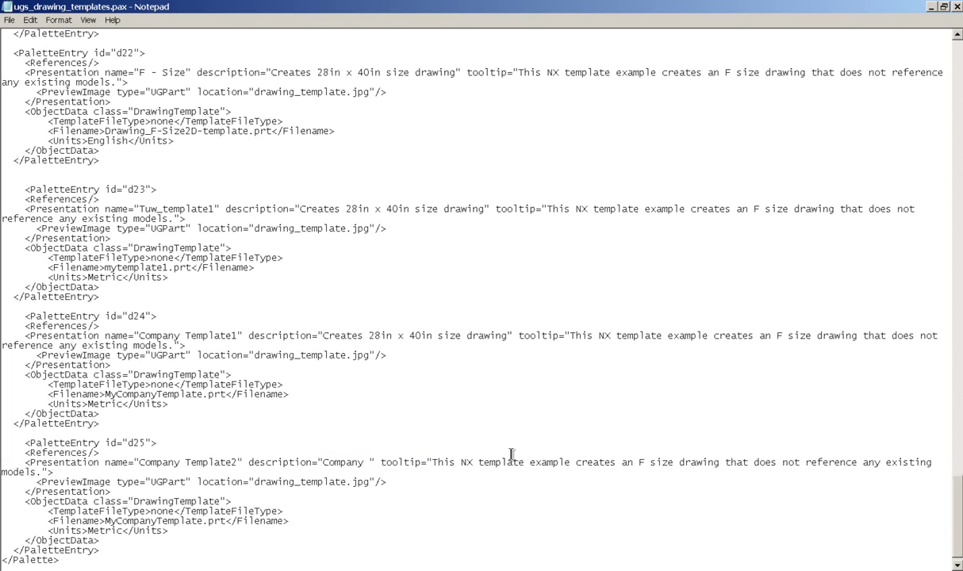
type("Description")
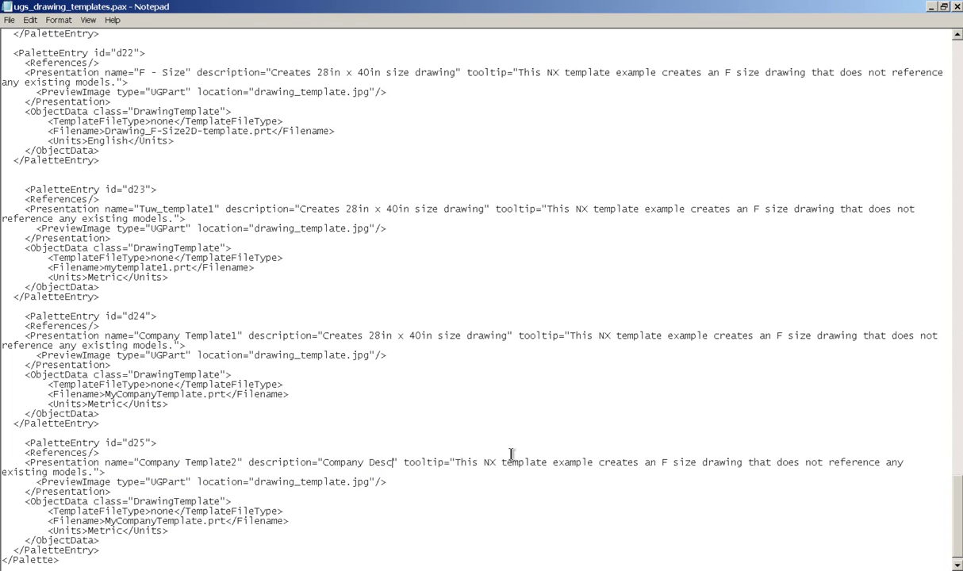
type(" for ")
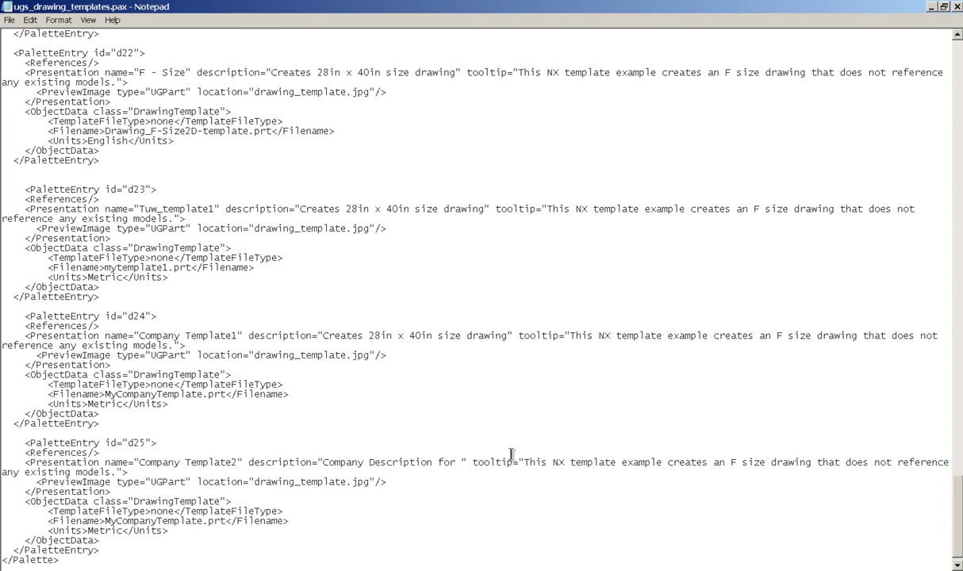
type("New Tem")
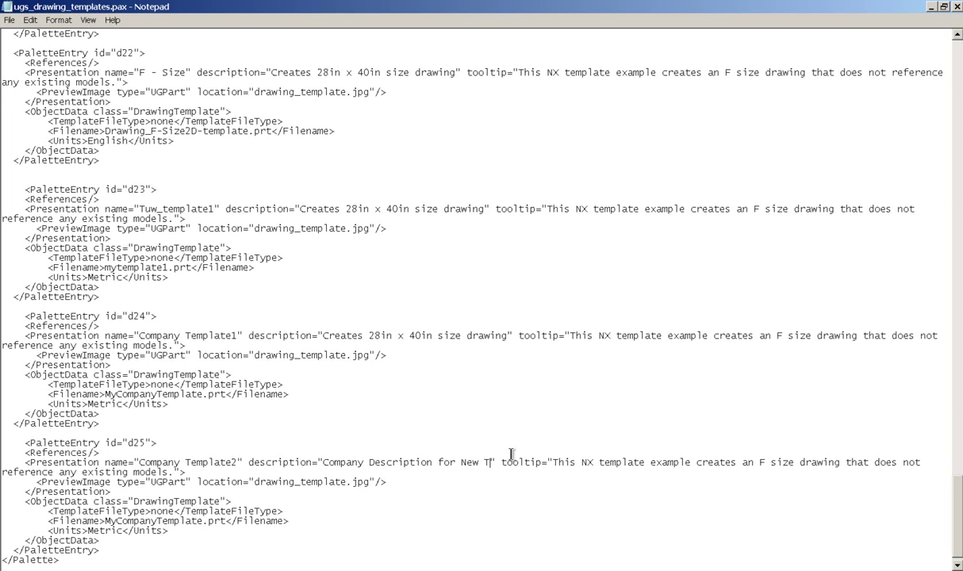
type("plate")
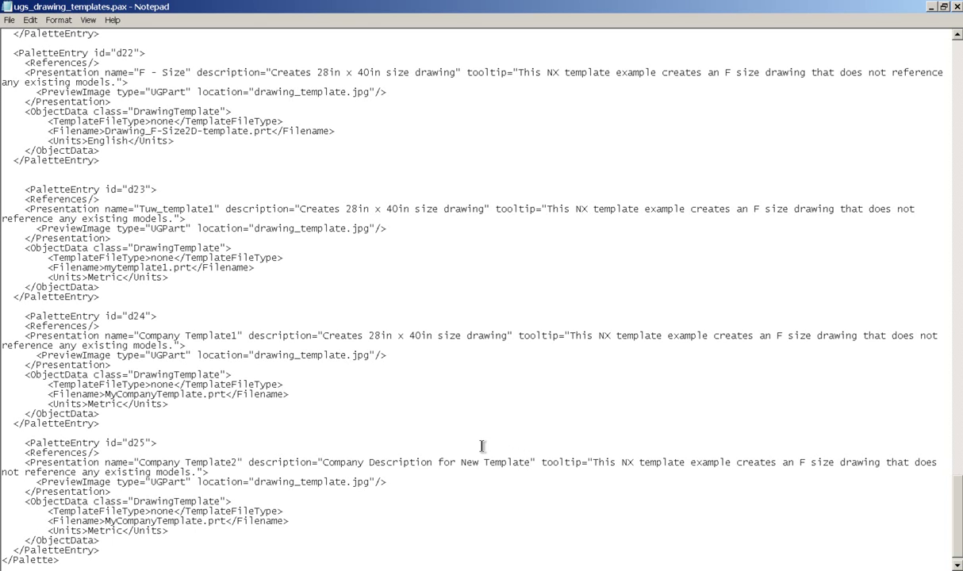
scroll(366, 442, "down", 1)
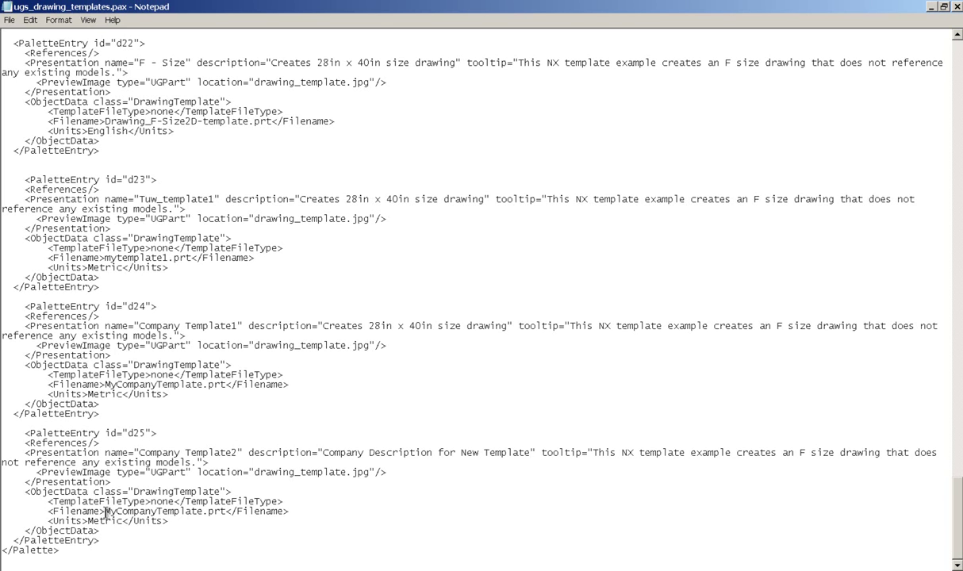
Verify the name in Explorer and change the d25 Filename to MyCompanyTemplate2.prt.
left_click_drag(112, 512, 226, 515)
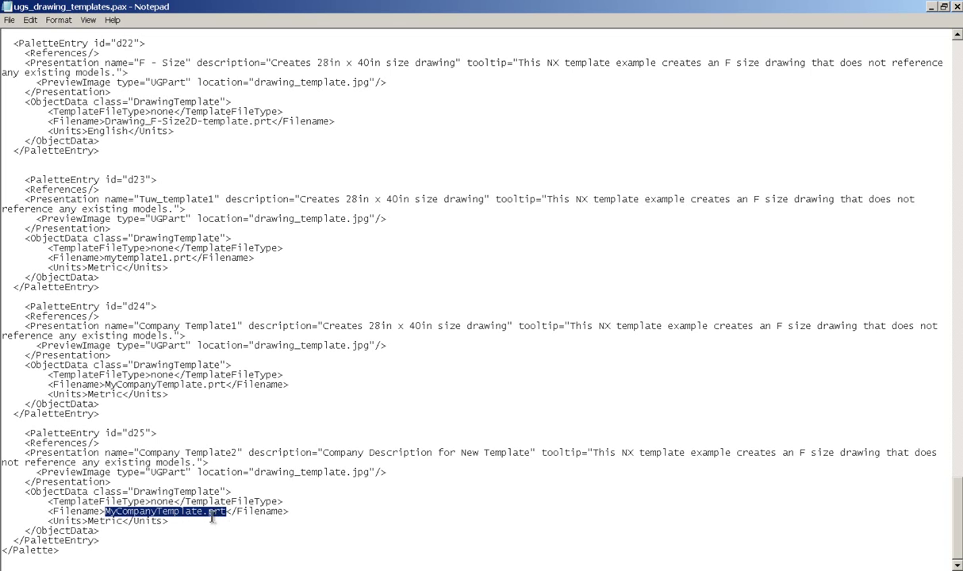
left_click_drag(529, 6, 247, 48)
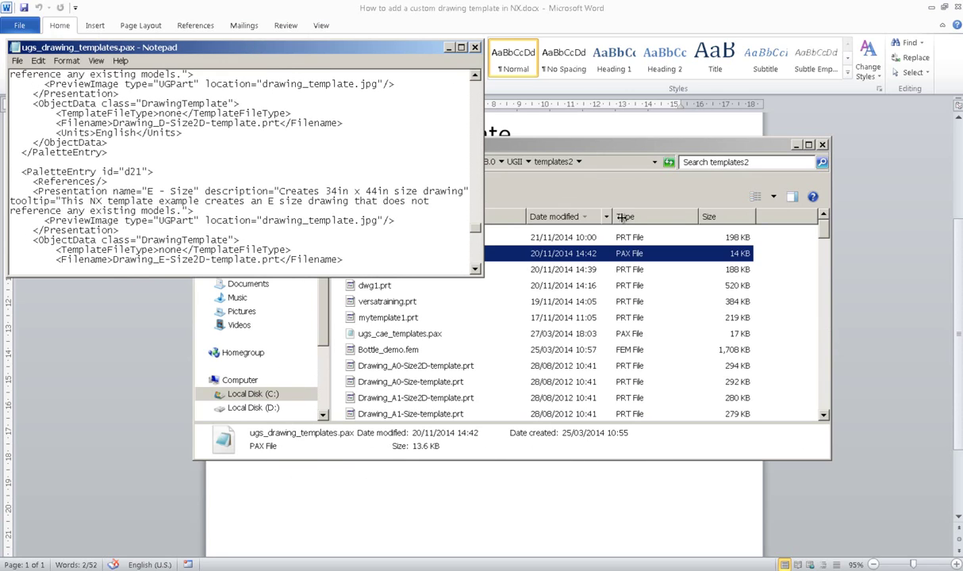
left_click_drag(619, 153, 684, 245)
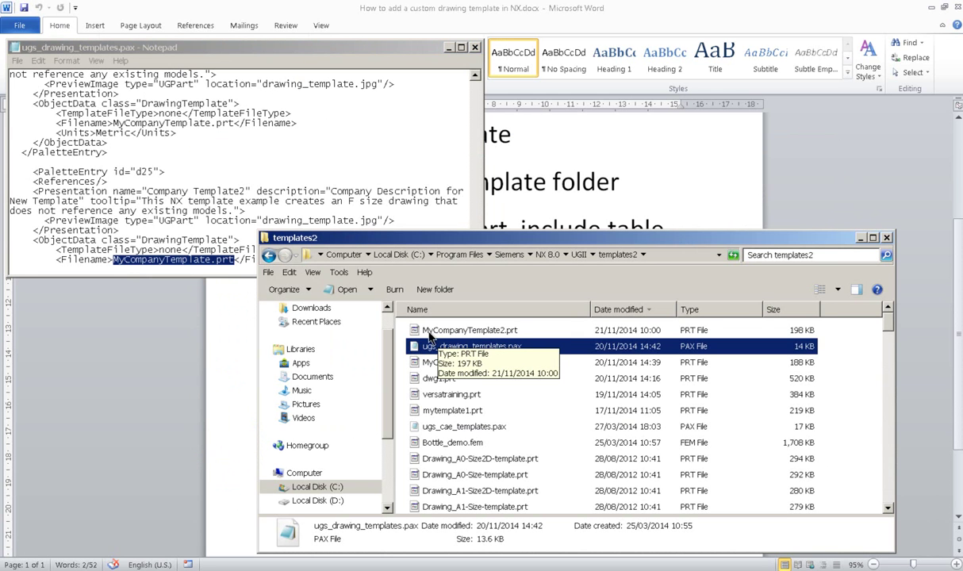
left_click(492, 331)
left_click(212, 260)
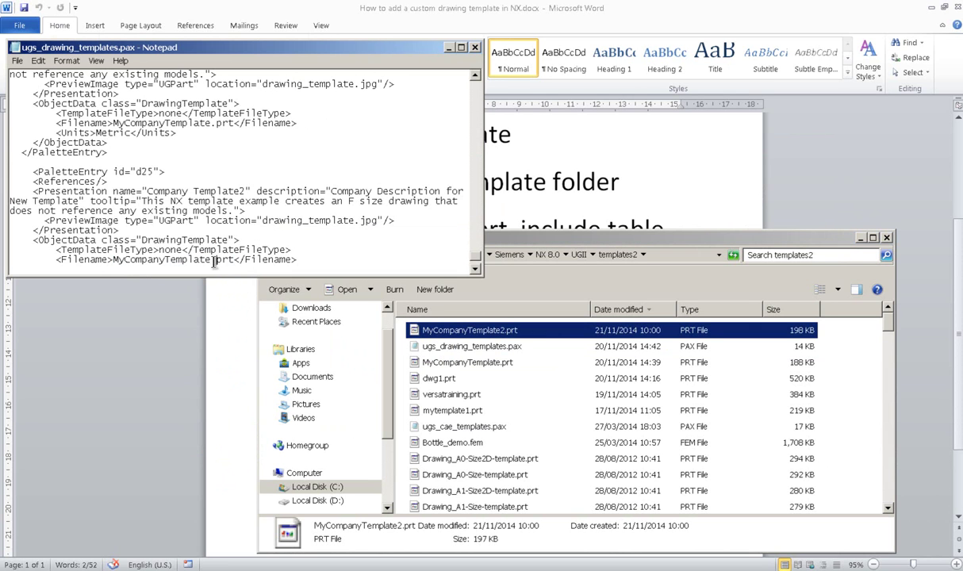
type("2")
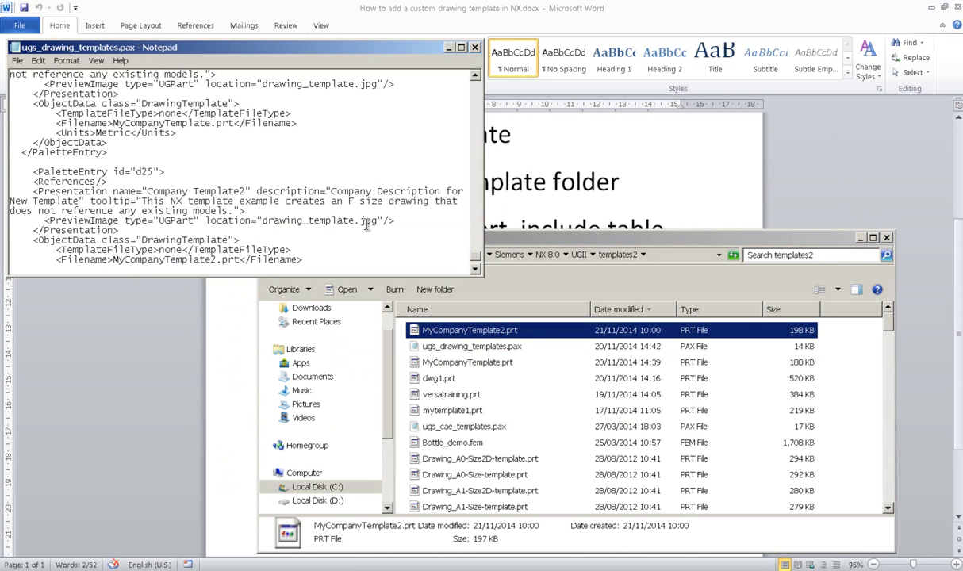
Review the updated Filename line and the Metric units value of the new entry.
left_click(274, 232)
scroll(275, 233, "down", 2)
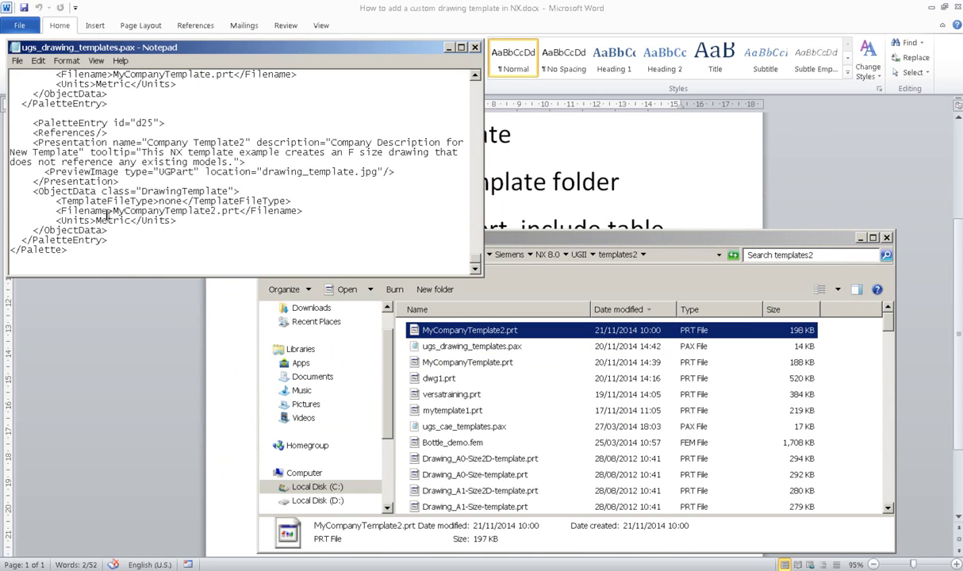
left_click_drag(96, 221, 132, 222)
left_click(119, 229)
left_click(110, 240)
left_click_drag(97, 221, 126, 221)
left_click(122, 233)
Save the edited .pax file and close Notepad.
left_click(17, 61)
left_click(30, 99)
left_click(474, 46)
Highlight steps 5 and 6, modifying the .pax file and Restart NX, in Word.
left_click(458, 133)
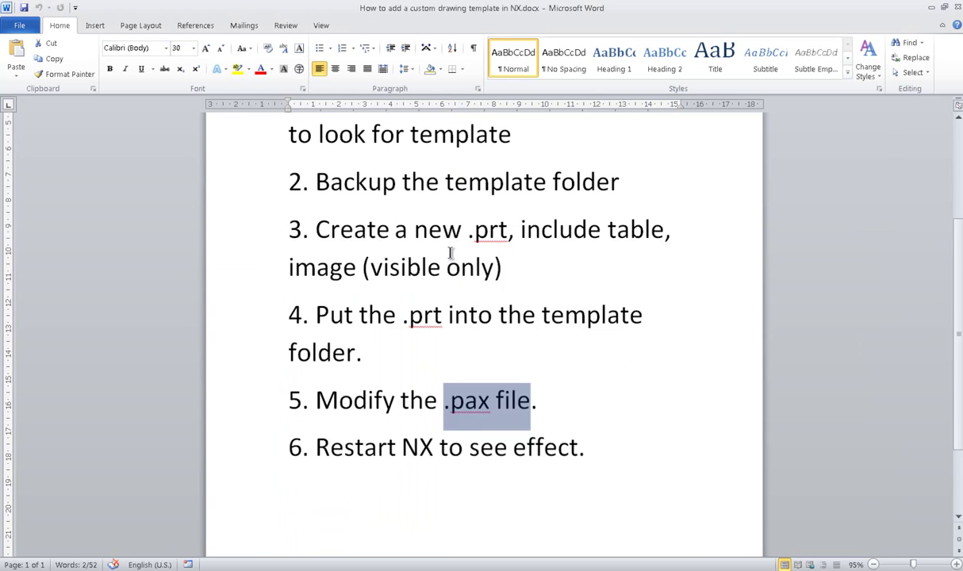
scroll(429, 241, "down", 2)
left_click_drag(290, 299, 508, 307)
left_click_drag(289, 346, 436, 344)
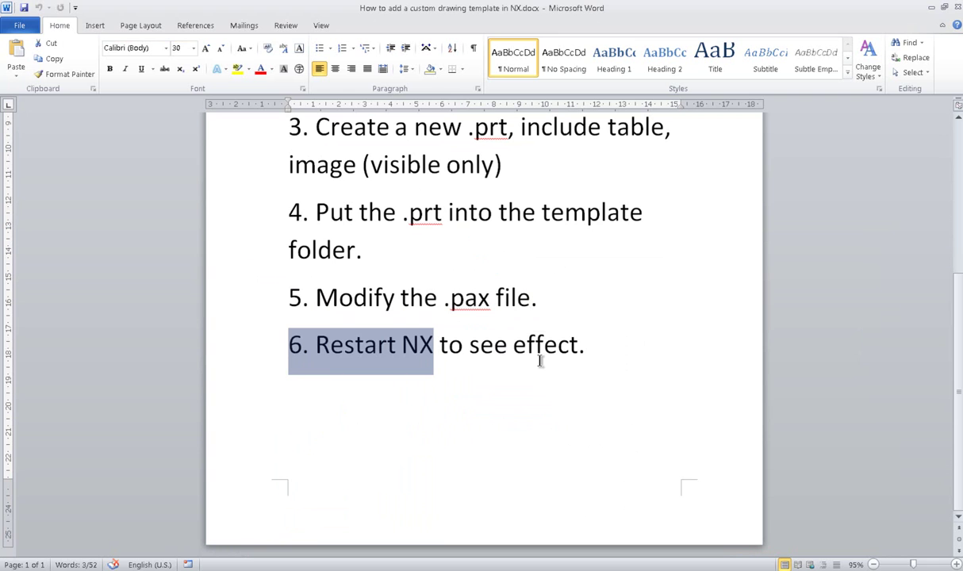
left_click(517, 344)
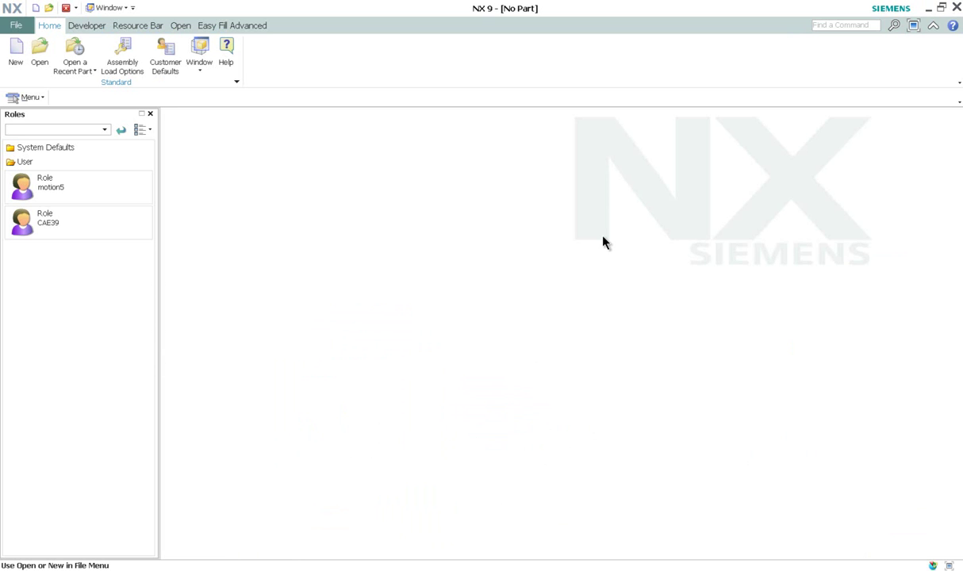
Close NX 9 and relaunch it from the NX9.bat desktop shortcut.
left_click(957, 10)
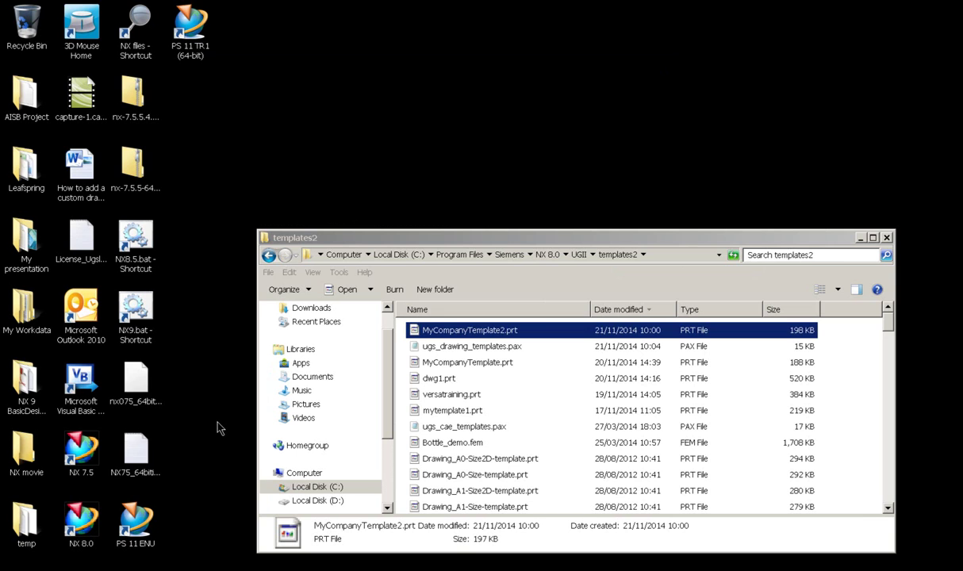
double_click(137, 311)
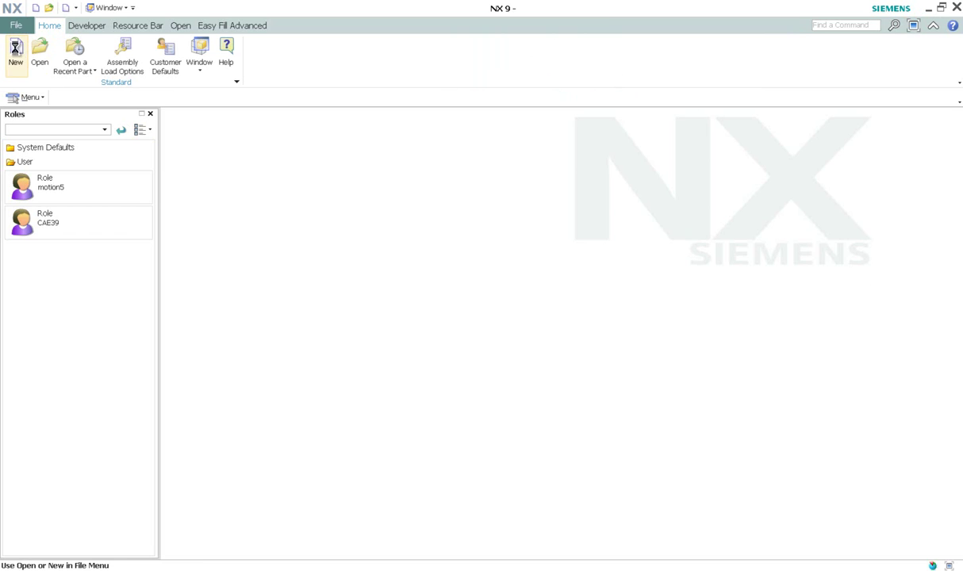
Create drawing dwg1.prt from the Company Template2 drawing template and fit the sheet in view.
left_click(16, 51)
left_click(307, 290)
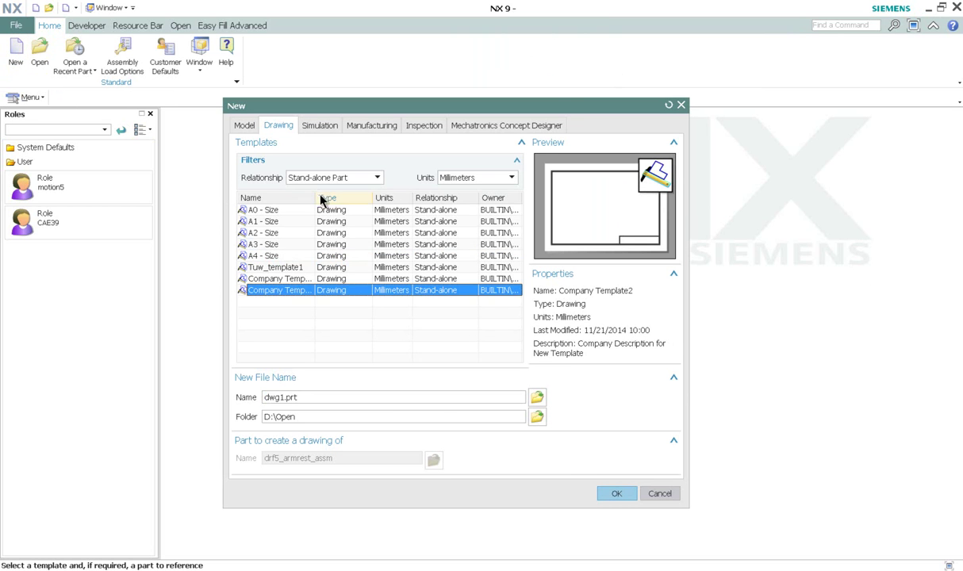
left_click_drag(316, 195, 389, 196)
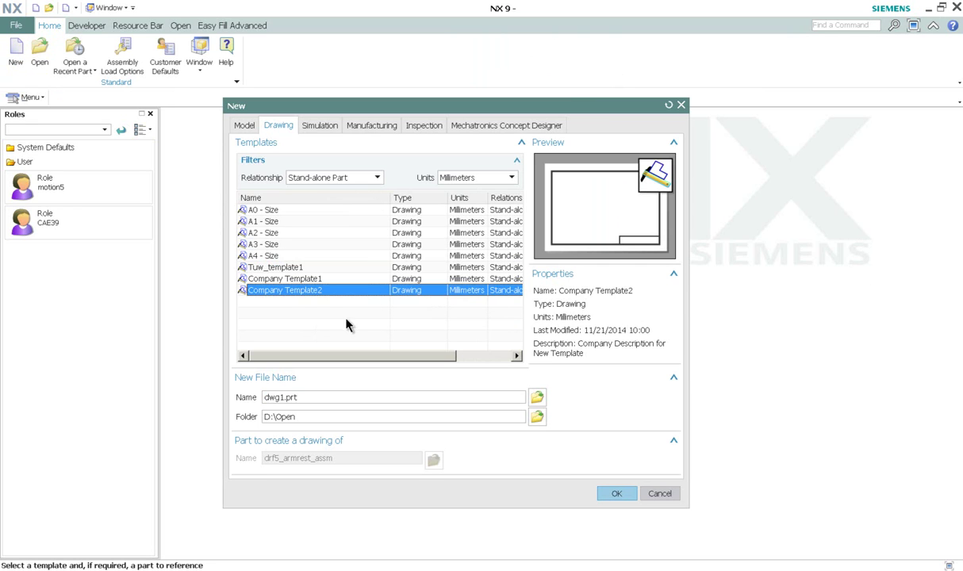
left_click(619, 494)
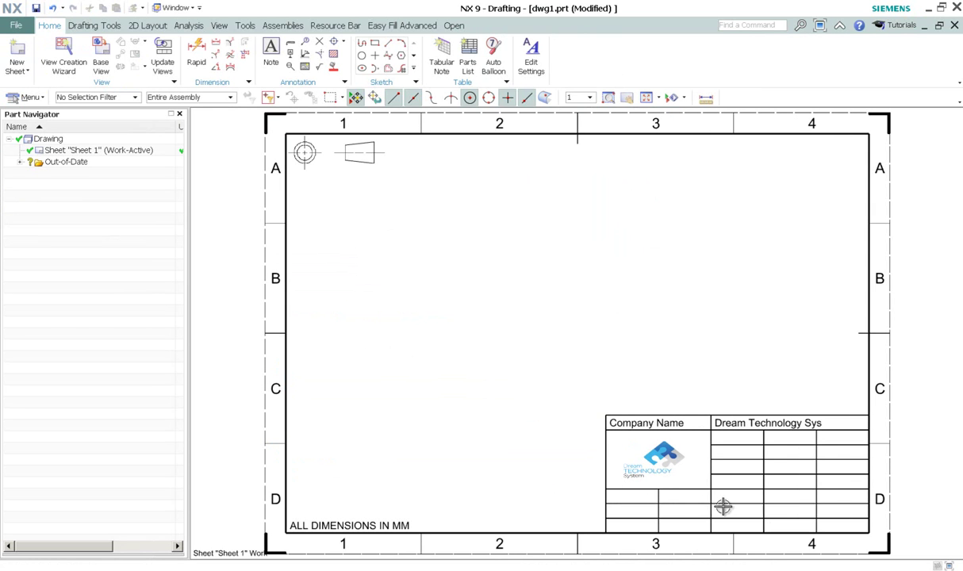
scroll(826, 508, "down", 2)
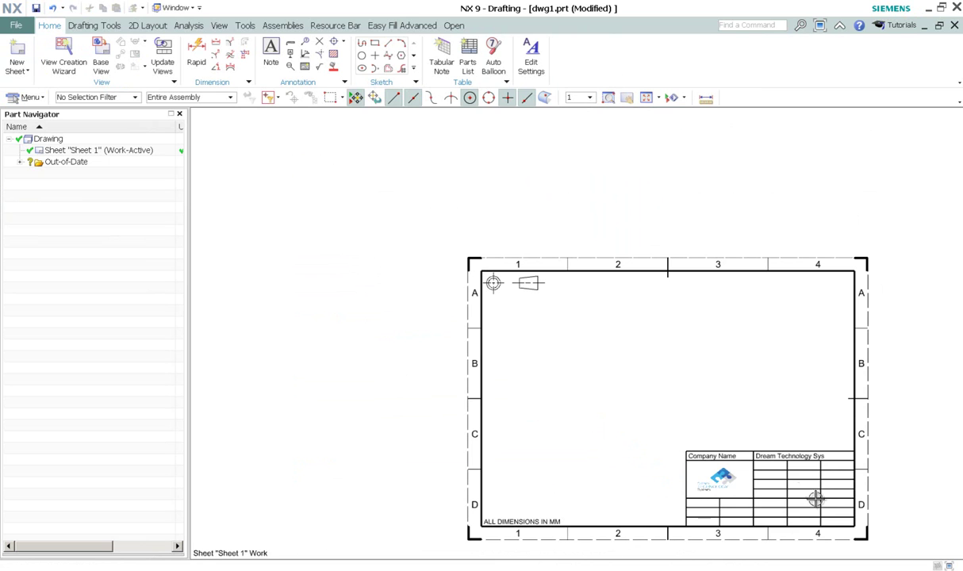
key("ctrl+f")
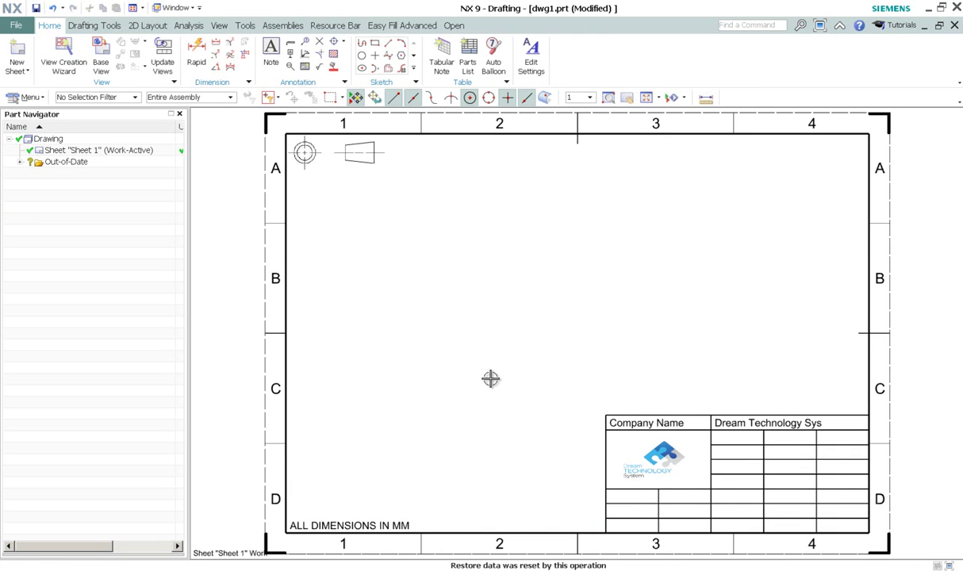